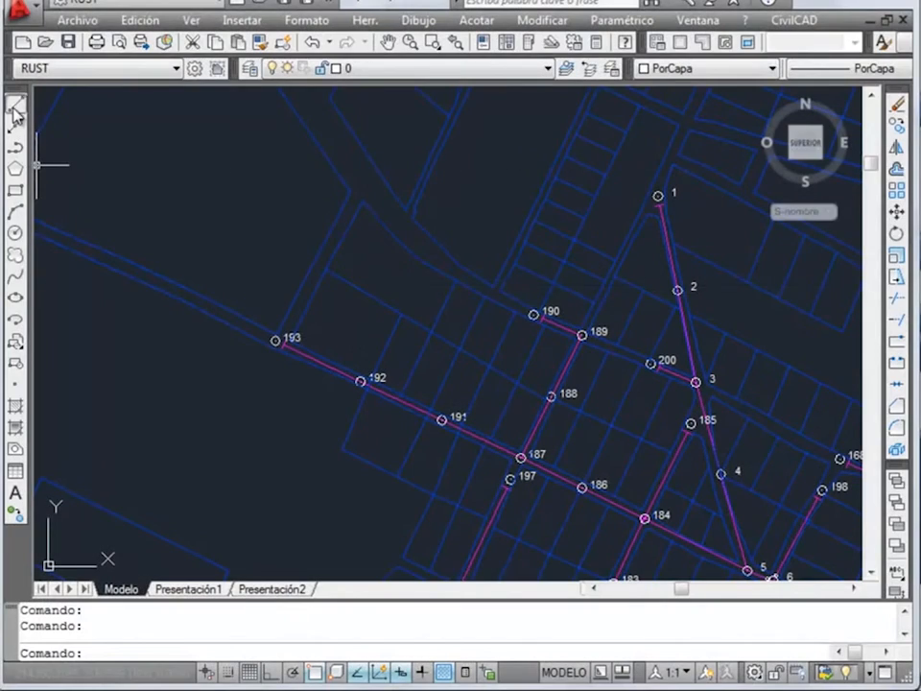
Draw a line from the pipe between manholes 1 and 2 westward to the open lot above manhole 193.
{"action": "left_click", "coordinate": [14, 111]}
{"action": "left_click_drag", "start_coordinate": [500, 329], "coordinate": [319, 347]}
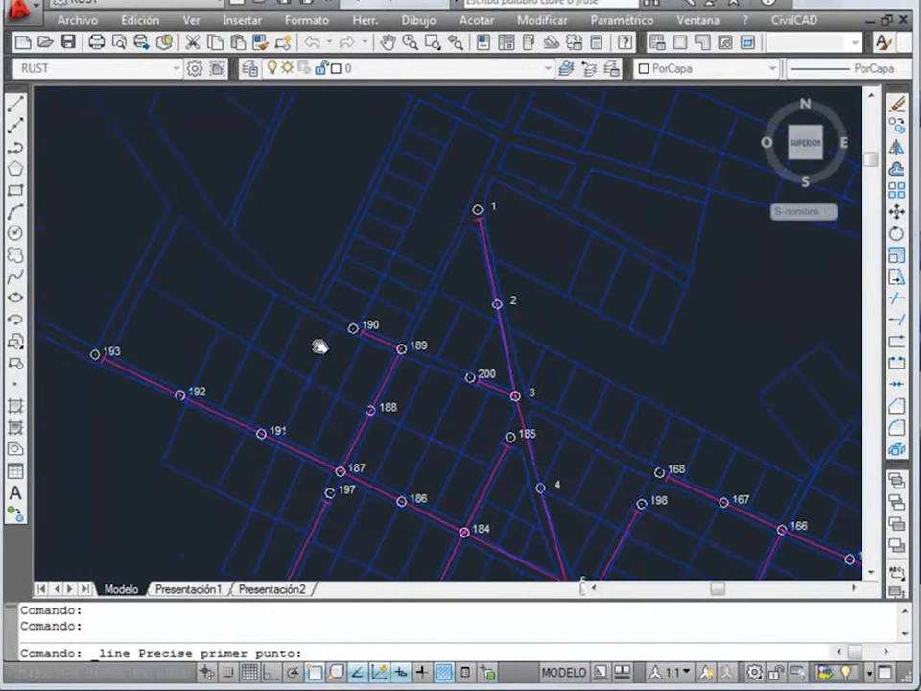
{"action": "scroll", "coordinate": [489, 261], "scroll_direction": "up", "scroll_amount": 5}
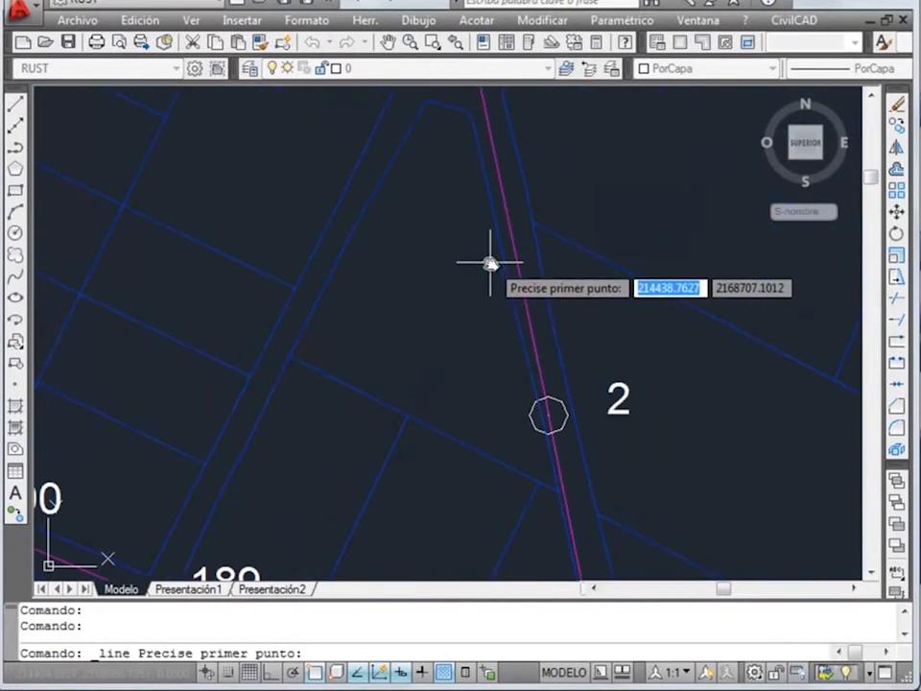
{"action": "left_click", "coordinate": [515, 238]}
{"action": "scroll", "coordinate": [510, 349], "scroll_direction": "down", "scroll_amount": 8}
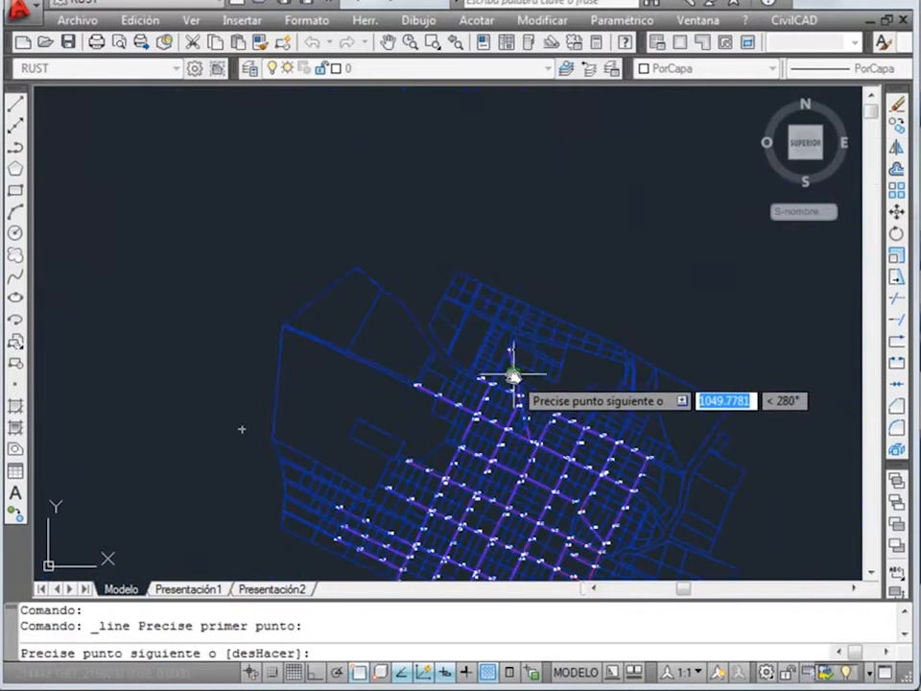
{"action": "scroll", "coordinate": [343, 288], "scroll_direction": "up", "scroll_amount": 3}
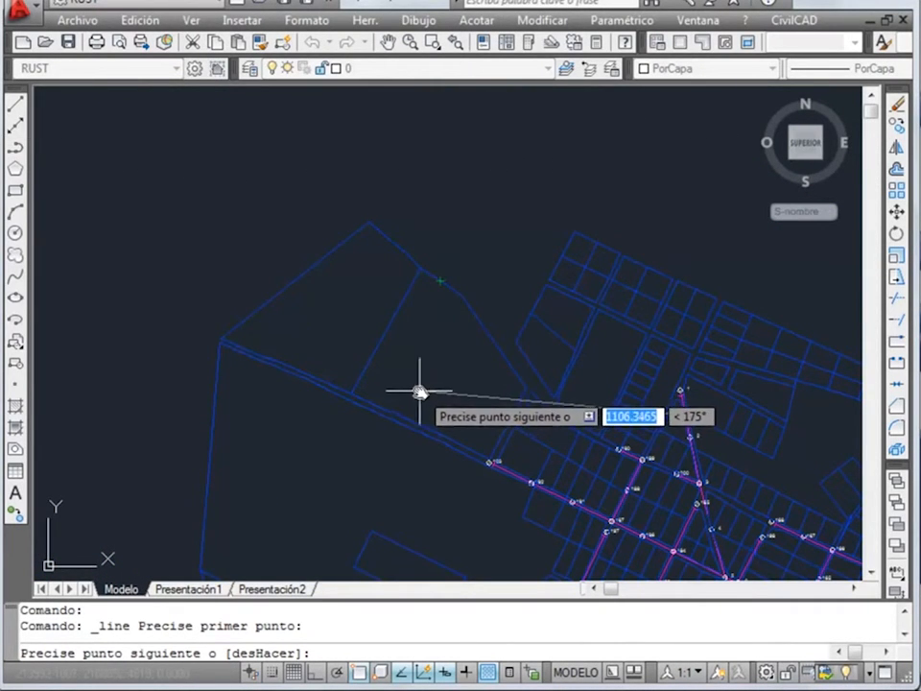
{"action": "scroll", "coordinate": [431, 395], "scroll_direction": "up", "scroll_amount": 2}
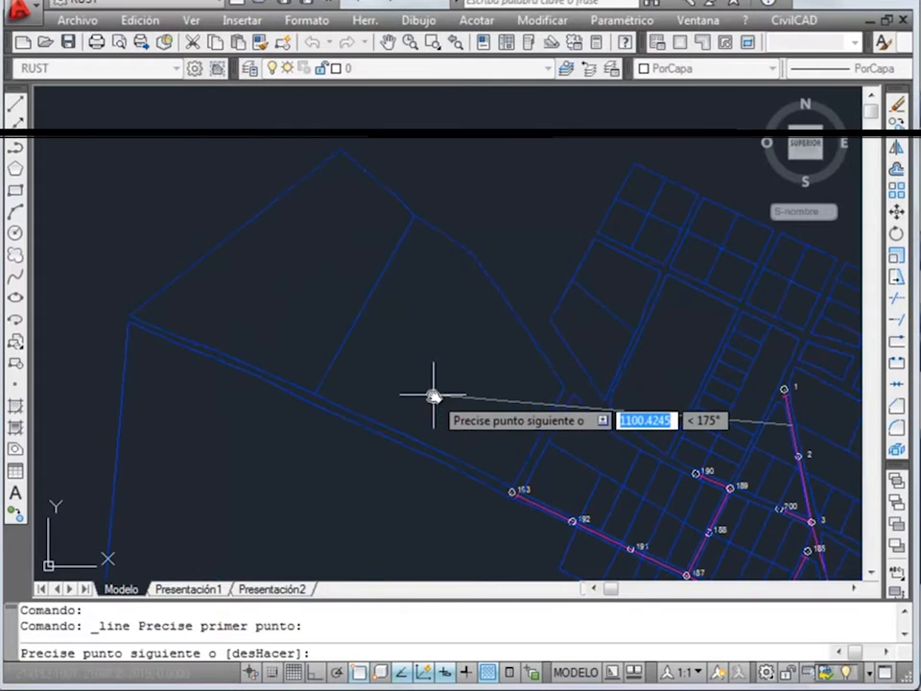
{"action": "left_click", "coordinate": [487, 432]}
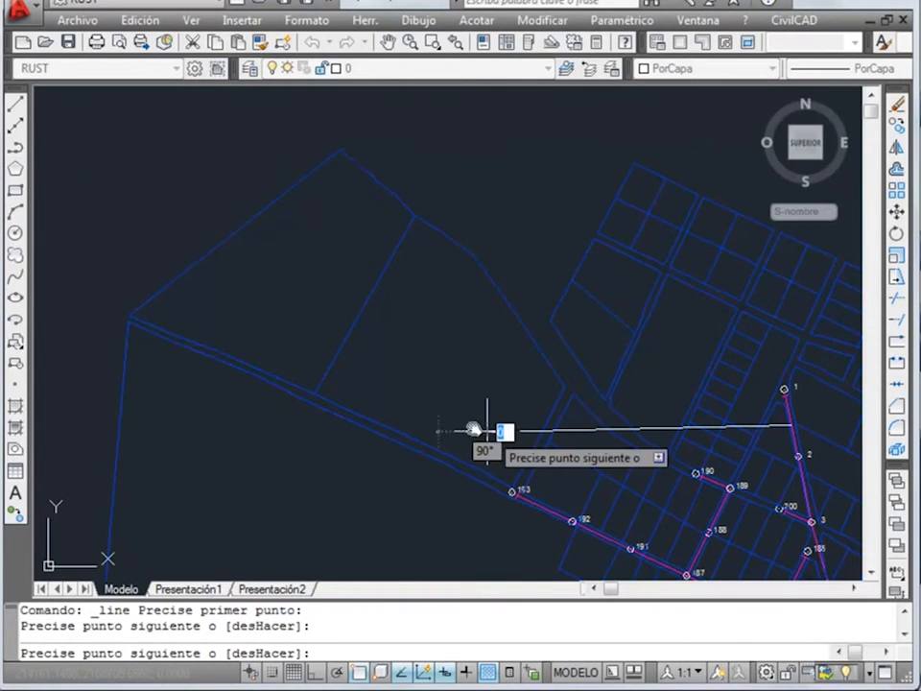
{"action": "key", "text": "Escape"}
Move the new line to the Zonas layer and clear the selection.
{"action": "left_click", "coordinate": [500, 405]}
{"action": "left_click", "coordinate": [483, 434]}
{"action": "left_click", "coordinate": [432, 71]}
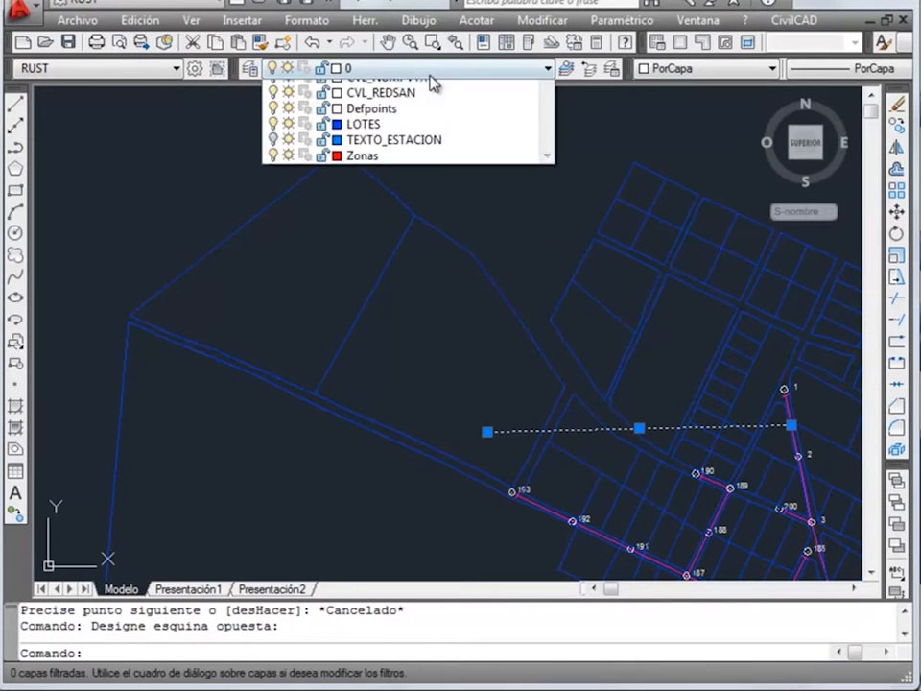
{"action": "left_click", "coordinate": [383, 199]}
{"action": "left_click", "coordinate": [398, 71]}
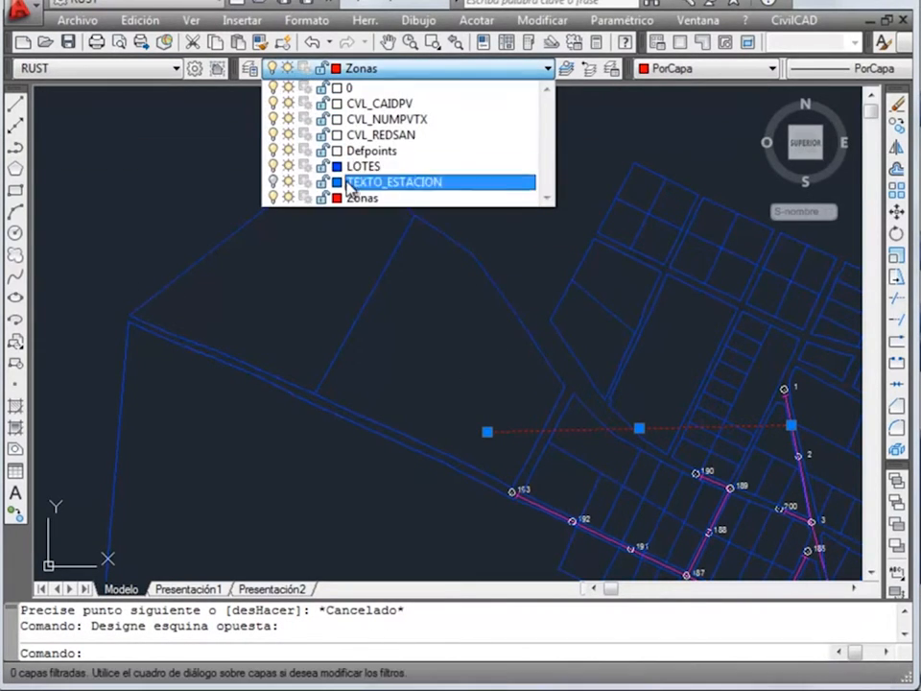
{"action": "left_click", "coordinate": [354, 203]}
{"action": "key", "text": "Escape"}
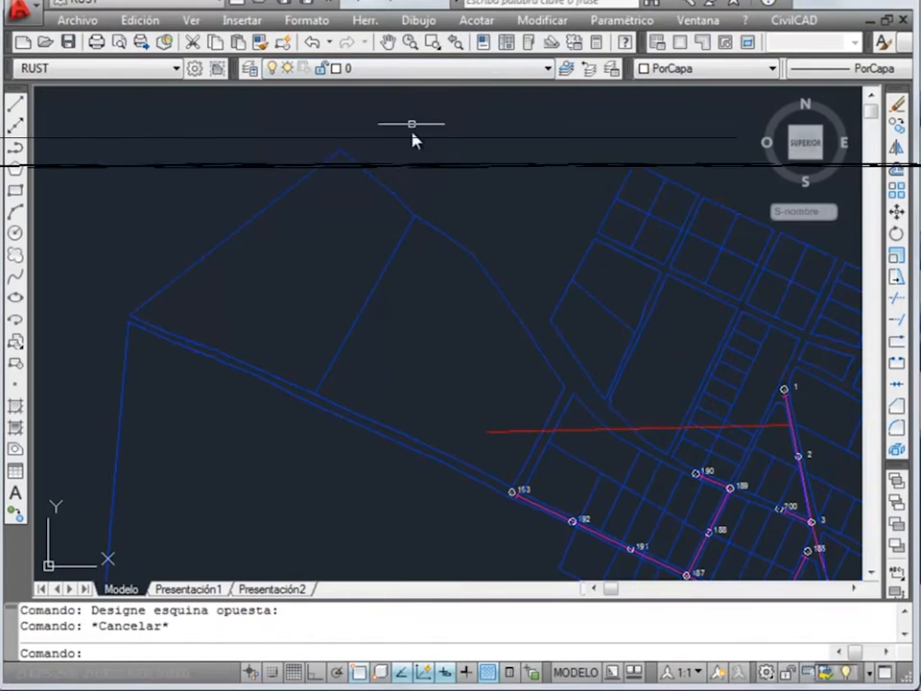
Make Zonas the current layer and draw a line from the first line's end at pipe 1–2 eastward beyond the lots.
{"action": "left_click", "coordinate": [413, 69]}
{"action": "left_click", "coordinate": [393, 198]}
{"action": "left_click_drag", "start_coordinate": [493, 335], "coordinate": [170, 192]}
{"action": "scroll", "coordinate": [458, 285], "scroll_direction": "up", "scroll_amount": 3}
{"action": "type", "text": "l"}
{"action": "key", "text": "Return"}
{"action": "scroll", "coordinate": [460, 245], "scroll_direction": "up", "scroll_amount": 5}
{"action": "scroll", "coordinate": [456, 307], "scroll_direction": "down", "scroll_amount": 2}
{"action": "left_click", "coordinate": [453, 320]}
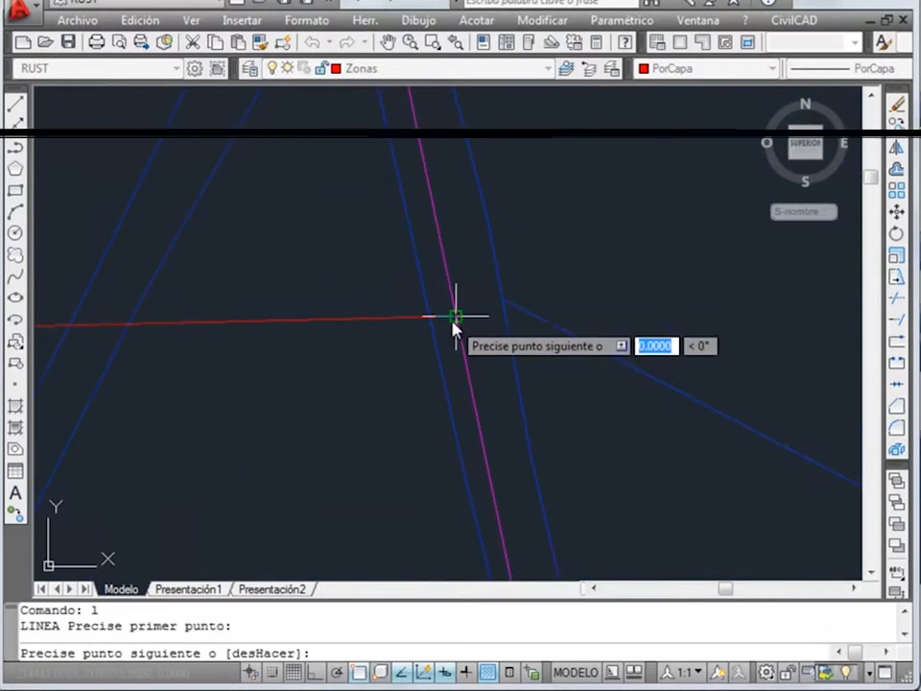
{"action": "scroll", "coordinate": [453, 317], "scroll_direction": "down", "scroll_amount": 5}
{"action": "left_click", "coordinate": [576, 328]}
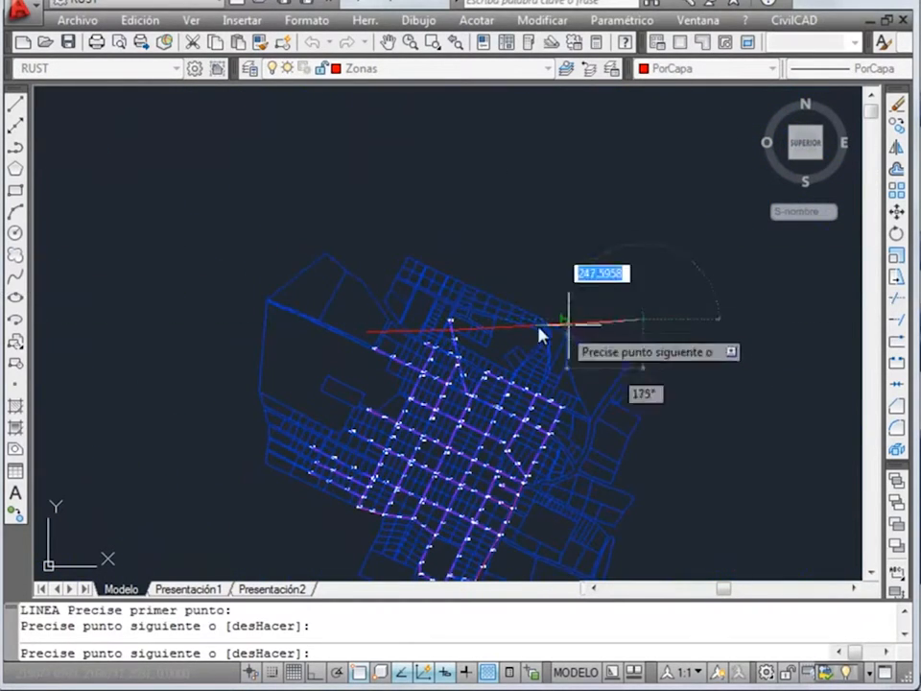
{"action": "key", "text": "Escape"}
Draw a zone line across the pipe between manholes 190 and 189, continuing southwest into the block beside manhole 188.
{"action": "scroll", "coordinate": [451, 355], "scroll_direction": "up", "scroll_amount": 4}
{"action": "scroll", "coordinate": [451, 353], "scroll_direction": "up", "scroll_amount": 3}
{"action": "left_click_drag", "start_coordinate": [490, 357], "coordinate": [474, 311]}
{"action": "mouse_move", "coordinate": [344, 303]}
{"action": "left_mouse_down"}
{"action": "mouse_move", "coordinate": [364, 355]}
{"action": "mouse_move", "coordinate": [466, 234]}
{"action": "left_mouse_up"}
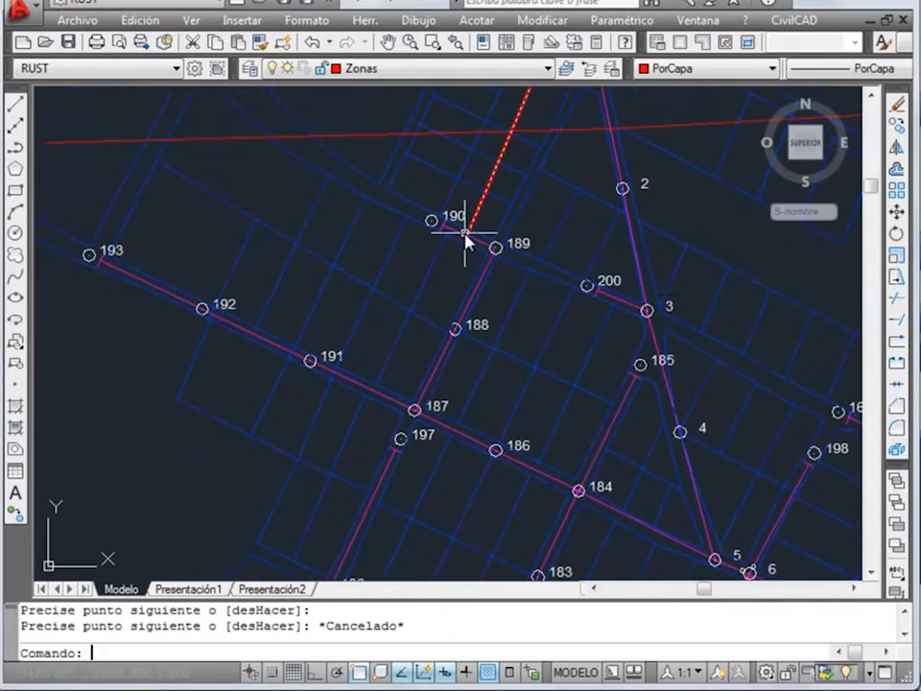
{"action": "type", "text": "l"}
{"action": "key", "text": "Return"}
{"action": "scroll", "coordinate": [459, 248], "scroll_direction": "up", "scroll_amount": 4}
{"action": "left_click", "coordinate": [478, 206]}
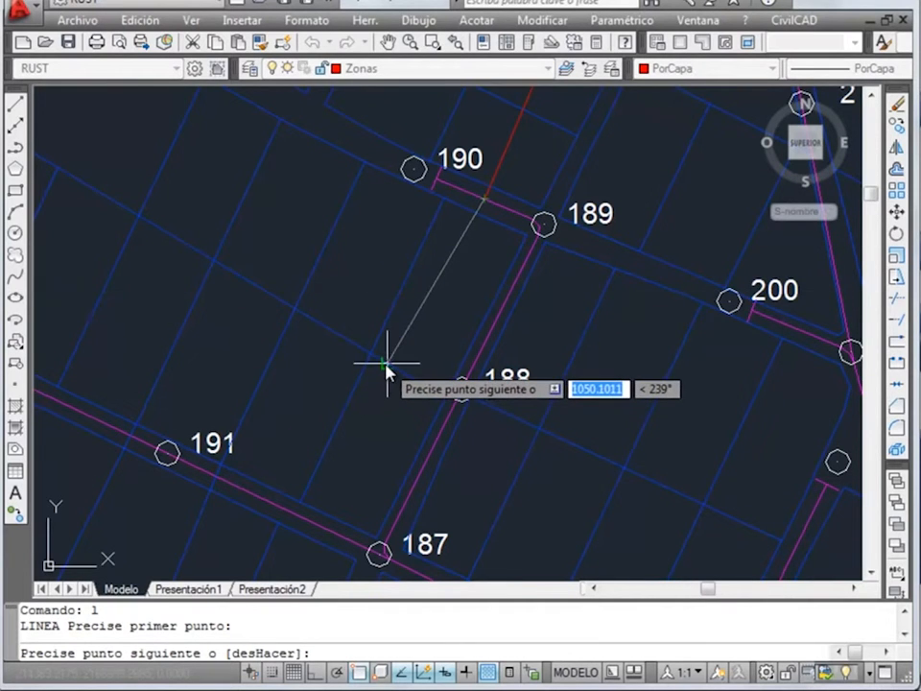
{"action": "left_click", "coordinate": [389, 412]}
{"action": "key", "text": "Escape"}
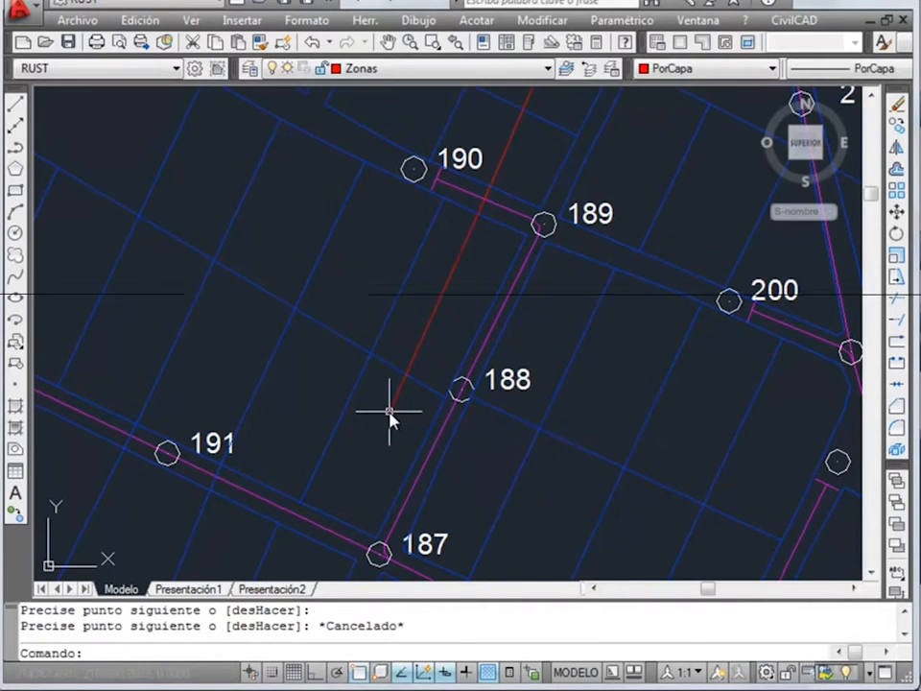
Start another zone line near the pipe between manholes 200 and 3.
{"action": "scroll", "coordinate": [389, 412], "scroll_direction": "down", "scroll_amount": 4}
{"action": "mouse_move", "coordinate": [423, 391]}
{"action": "left_mouse_down"}
{"action": "mouse_move", "coordinate": [356, 394]}
{"action": "mouse_move", "coordinate": [459, 383]}
{"action": "left_mouse_up"}
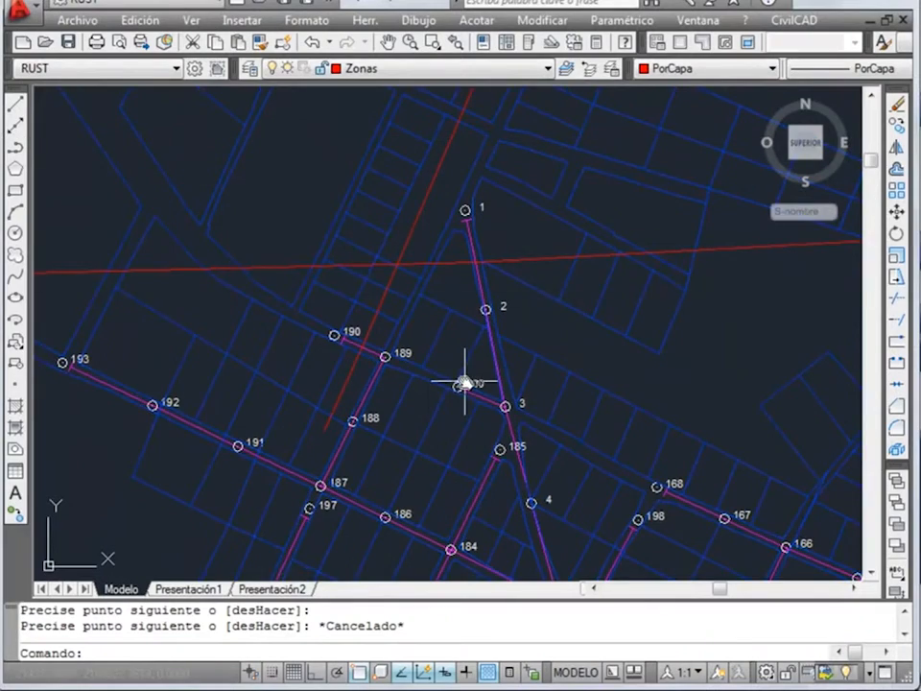
{"action": "scroll", "coordinate": [479, 385], "scroll_direction": "up", "scroll_amount": 2}
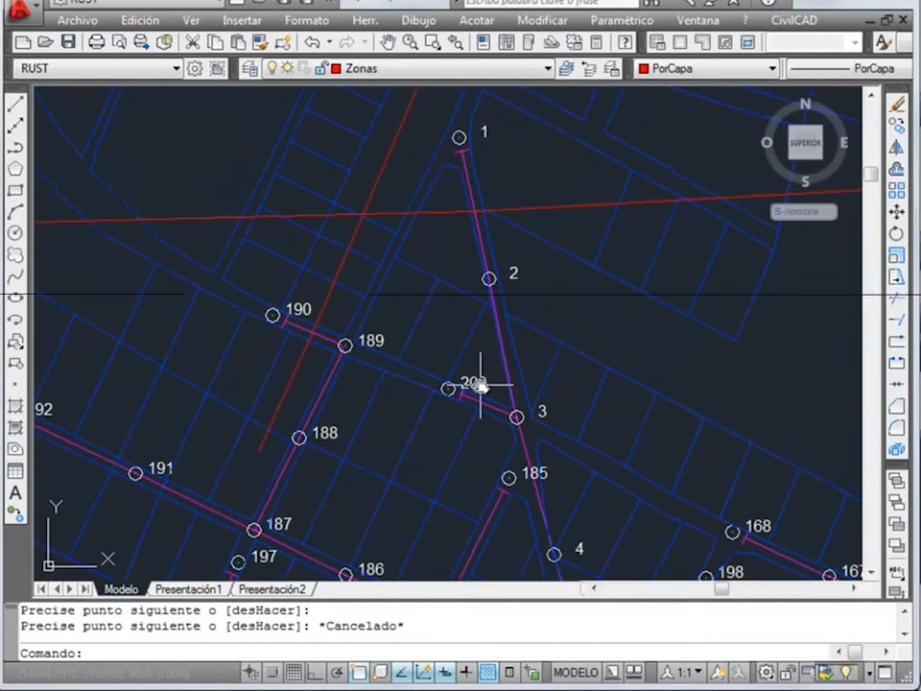
{"action": "type", "text": "l"}
{"action": "key", "text": "Return"}
{"action": "scroll", "coordinate": [487, 387], "scroll_direction": "up", "scroll_amount": 3}
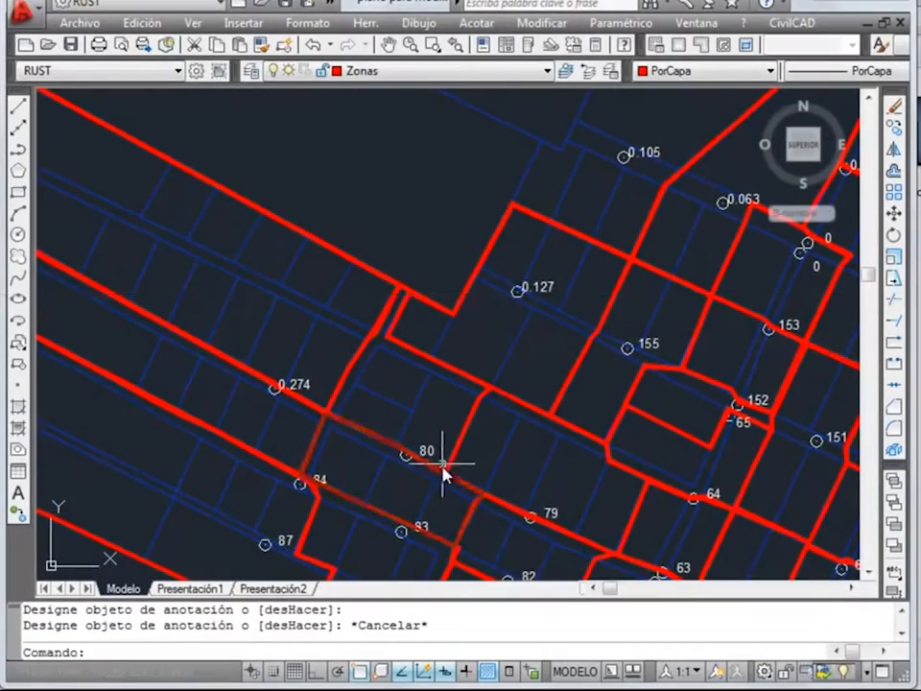
Replace manhole labels 155 and 80 with 0.063, 153 and 152 with 0.042, 65 with 0.021, and 79 with 0.084.
{"action": "mouse_move", "coordinate": [443, 475]}
{"action": "left_mouse_down"}
{"action": "mouse_move", "coordinate": [422, 394]}
{"action": "mouse_move", "coordinate": [624, 305]}
{"action": "left_mouse_up"}
{"action": "double_click", "coordinate": [539, 288]}
{"action": "type", "text": "0.063"}
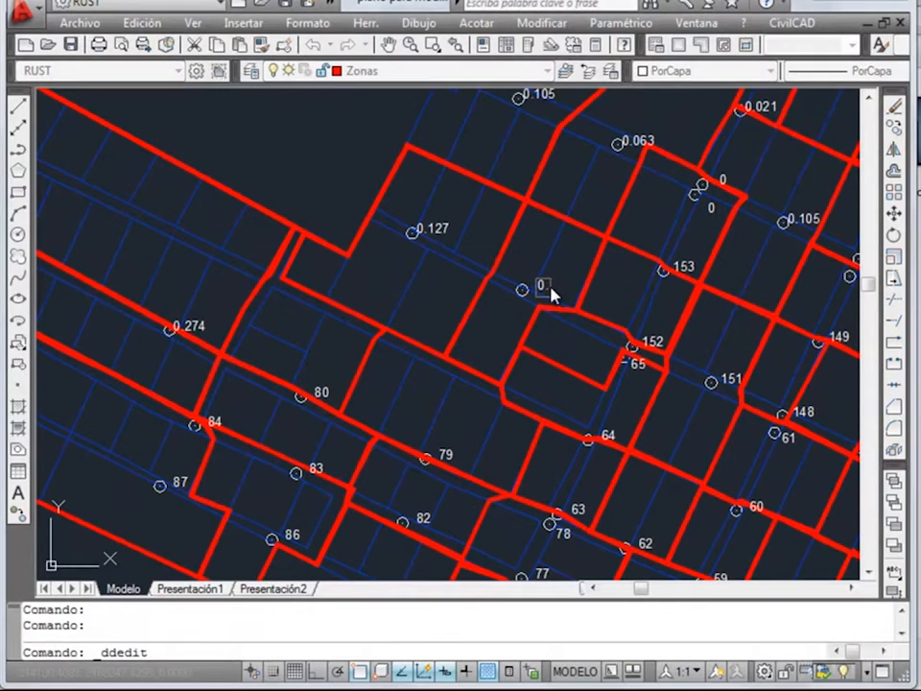
{"action": "key", "text": "Return"}
{"action": "left_click", "coordinate": [695, 273]}
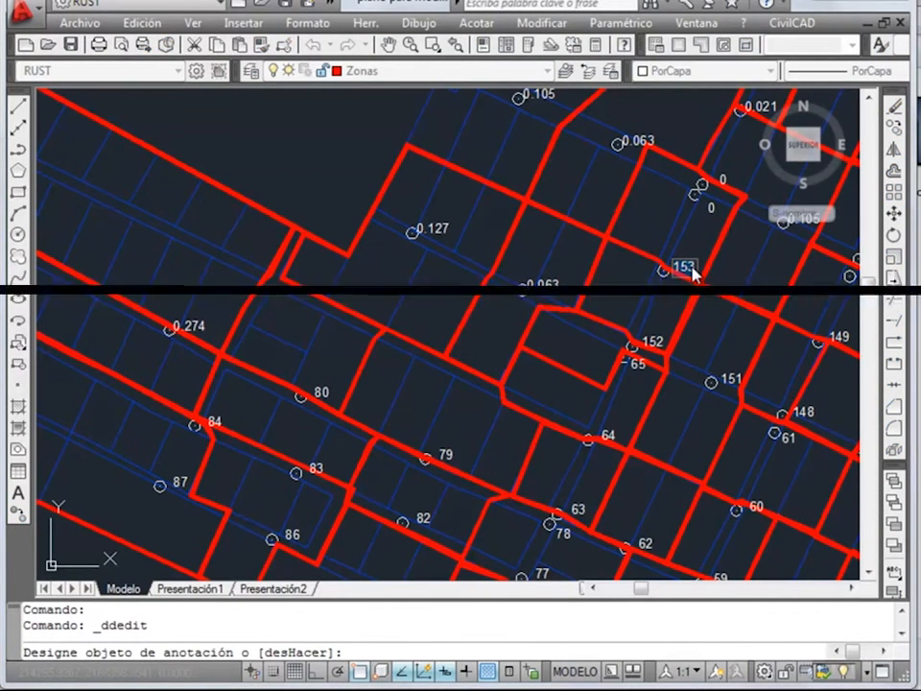
{"action": "type", "text": "0.042"}
{"action": "key", "text": "Return"}
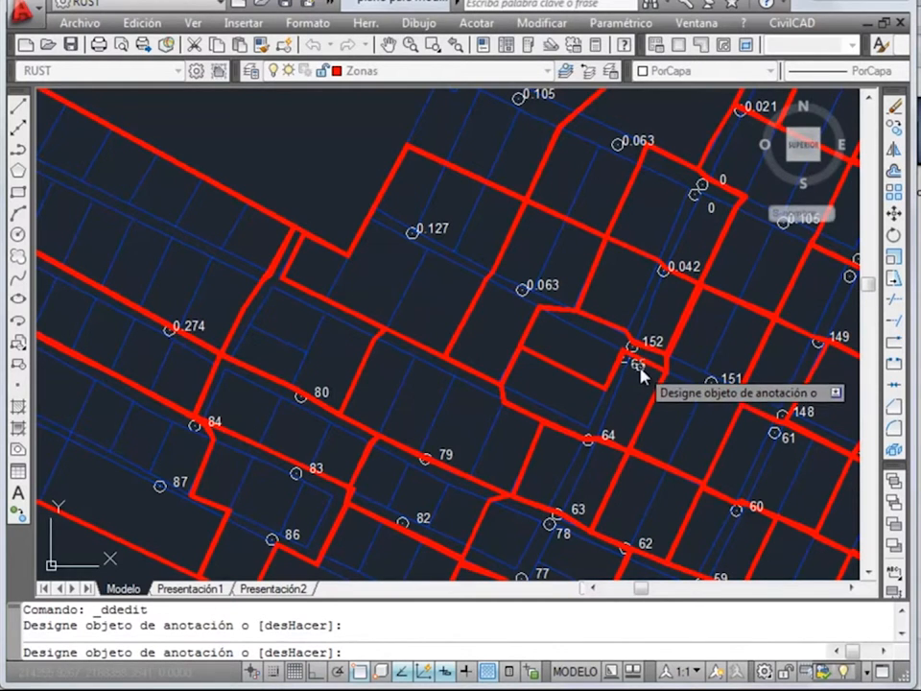
{"action": "left_click", "coordinate": [447, 456]}
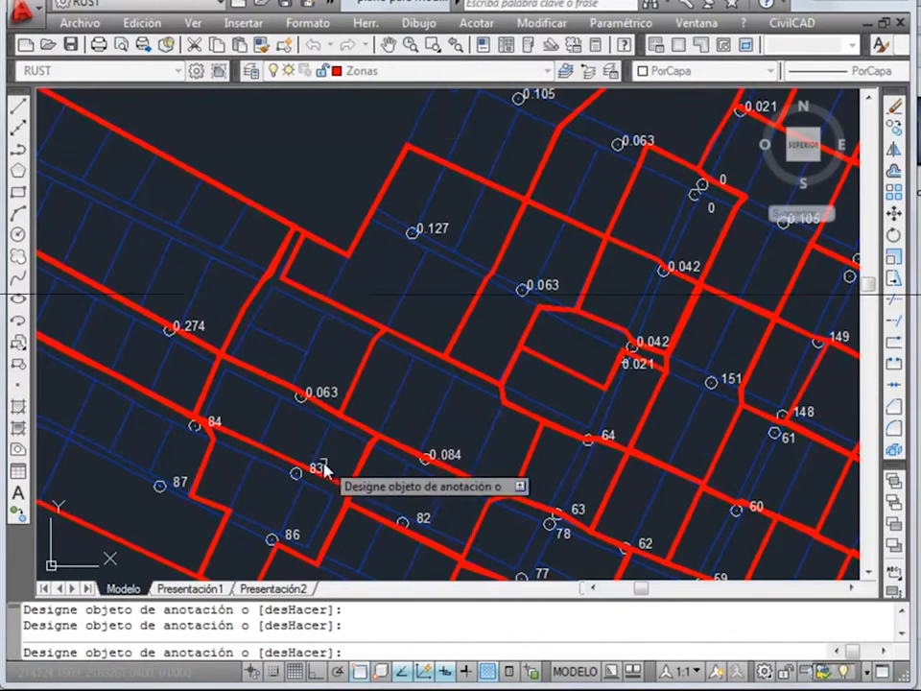
Replace manhole label 84 with 0.105, label 87 with 0.127 and label 86 with 0.084.
{"action": "left_click_drag", "start_coordinate": [272, 430], "coordinate": [551, 395]}
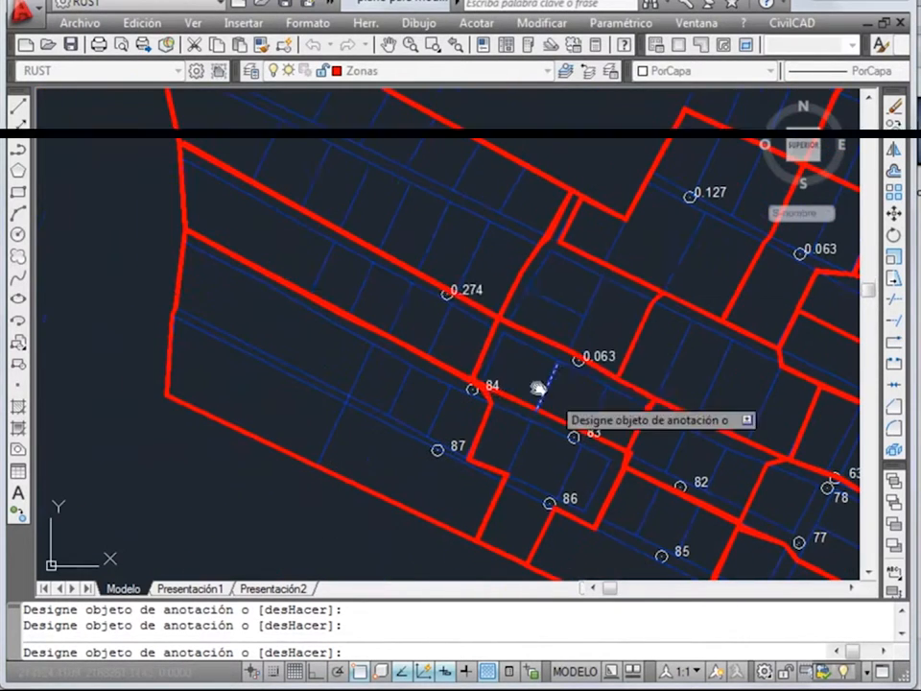
{"action": "left_click", "coordinate": [496, 385]}
{"action": "type", "text": "0.0105"}
{"action": "key", "text": "Return"}
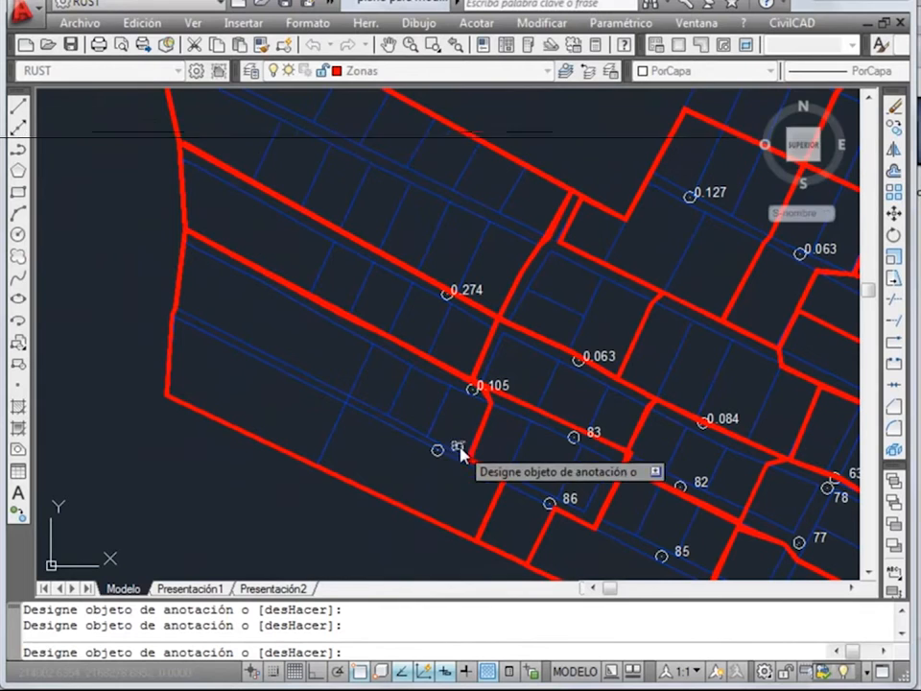
{"action": "left_click", "coordinate": [458, 448]}
{"action": "type", "text": "0.127"}
{"action": "key", "text": "Return"}
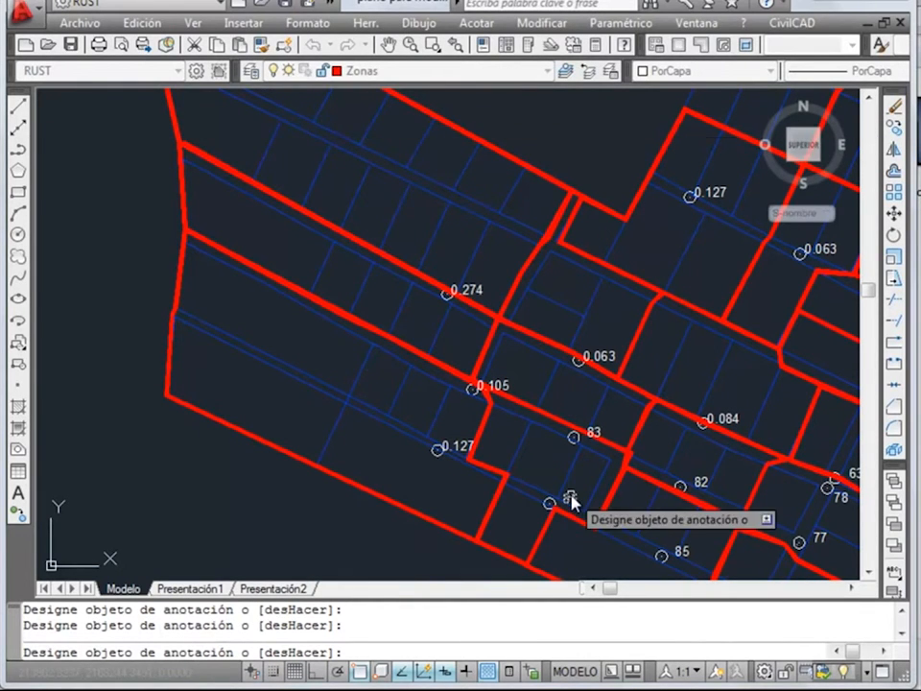
{"action": "type", "text": "84"}
{"action": "key", "text": "Return"}
Replace manhole label 82 with its flow value, label 85 with 0.084, and labels 76 and 75 with 0.042.
{"action": "mouse_move", "coordinate": [579, 437]}
{"action": "left_mouse_down"}
{"action": "mouse_move", "coordinate": [434, 362]}
{"action": "mouse_move", "coordinate": [451, 308]}
{"action": "left_mouse_up"}
{"action": "left_click", "coordinate": [419, 368]}
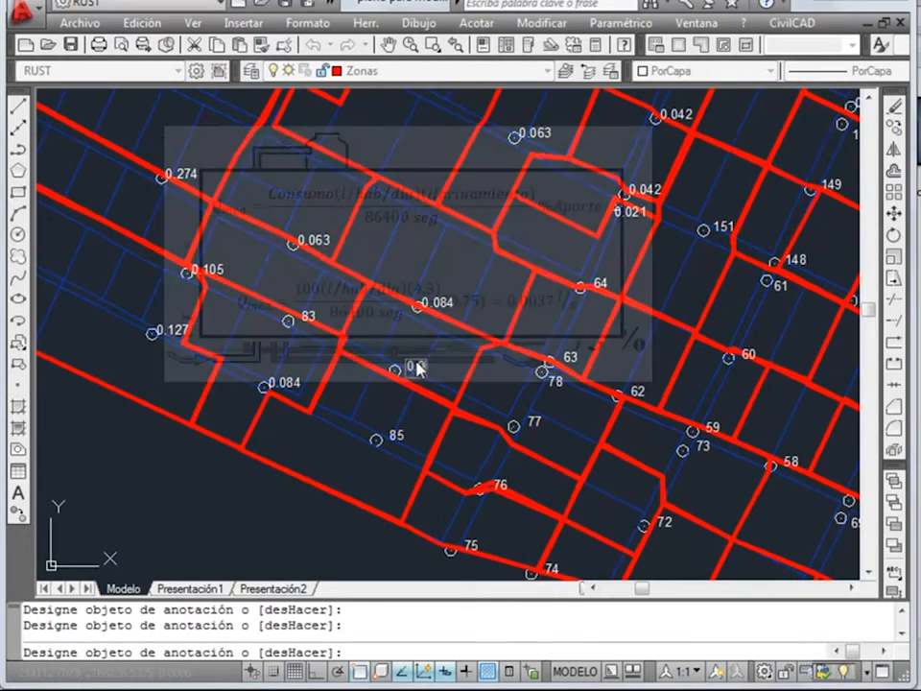
{"action": "left_click", "coordinate": [404, 437]}
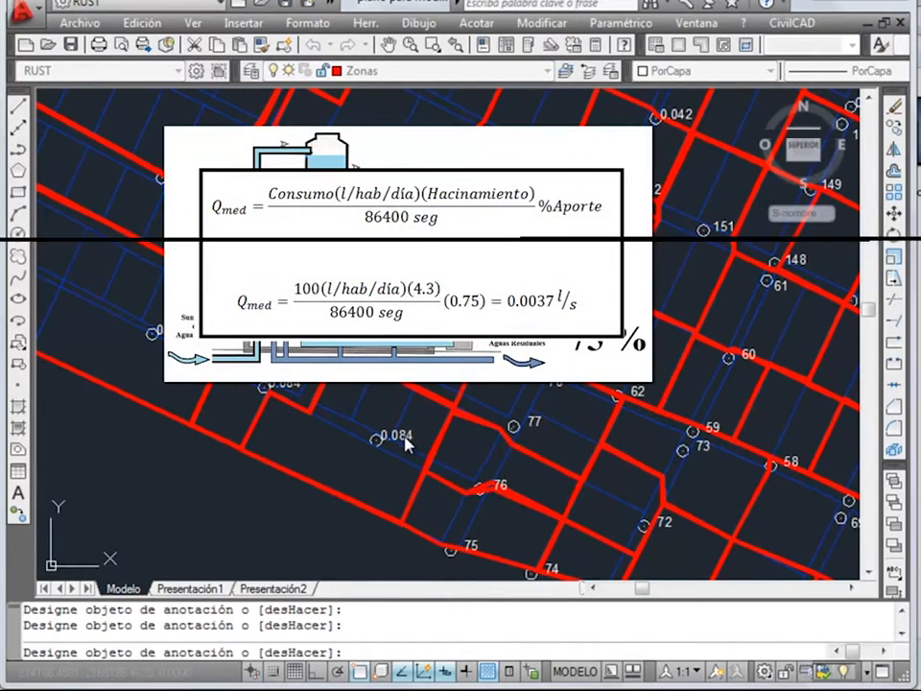
{"action": "type", "text": ".042"}
{"action": "key", "text": "Return"}
{"action": "type", "text": "0.042"}
{"action": "key", "text": "Return"}
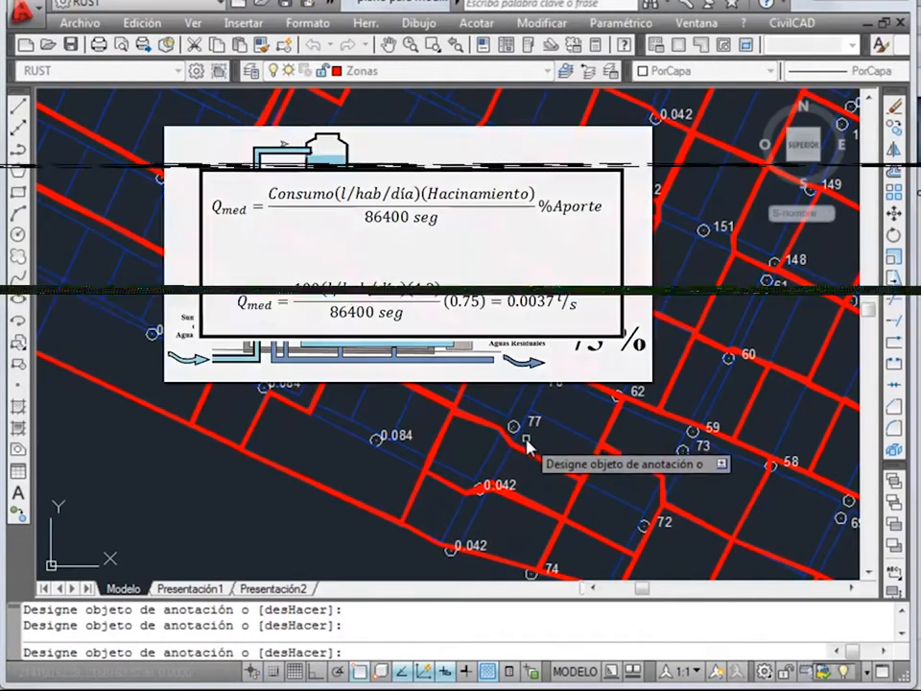
Replace the labels of manholes 77 and 78 with their flow values.
{"action": "left_click", "coordinate": [541, 432]}
{"action": "type", "text": "3"}
{"action": "key", "text": "Return"}
{"action": "left_click", "coordinate": [554, 385]}
{"action": "type", "text": "0"}
{"action": "key", "text": "Return"}
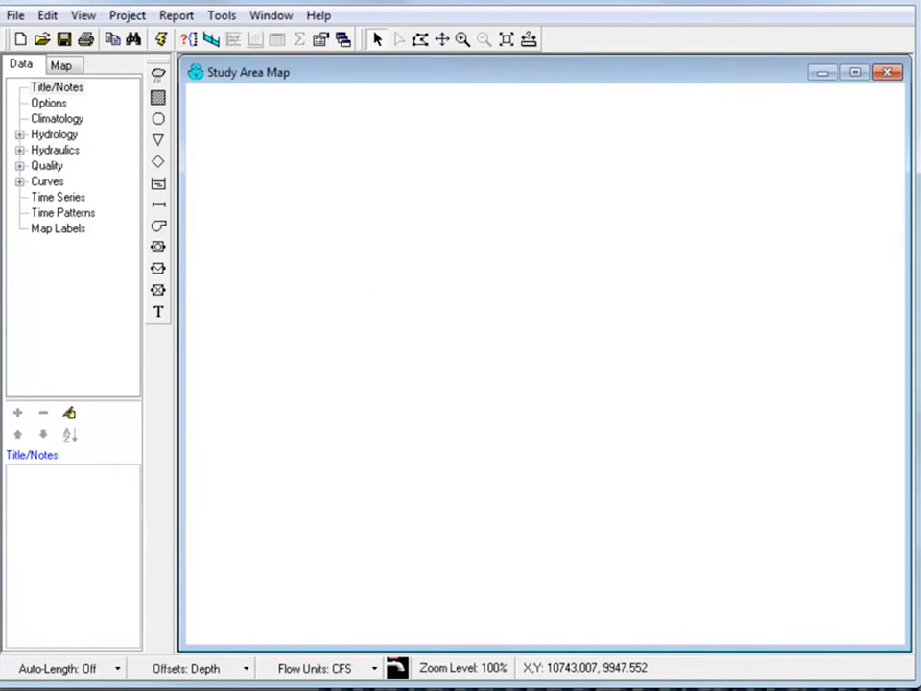
Switch to EPA SWMM and set the junction ID prefix to n in the project defaults.
{"action": "left_click", "coordinate": [119, 16]}
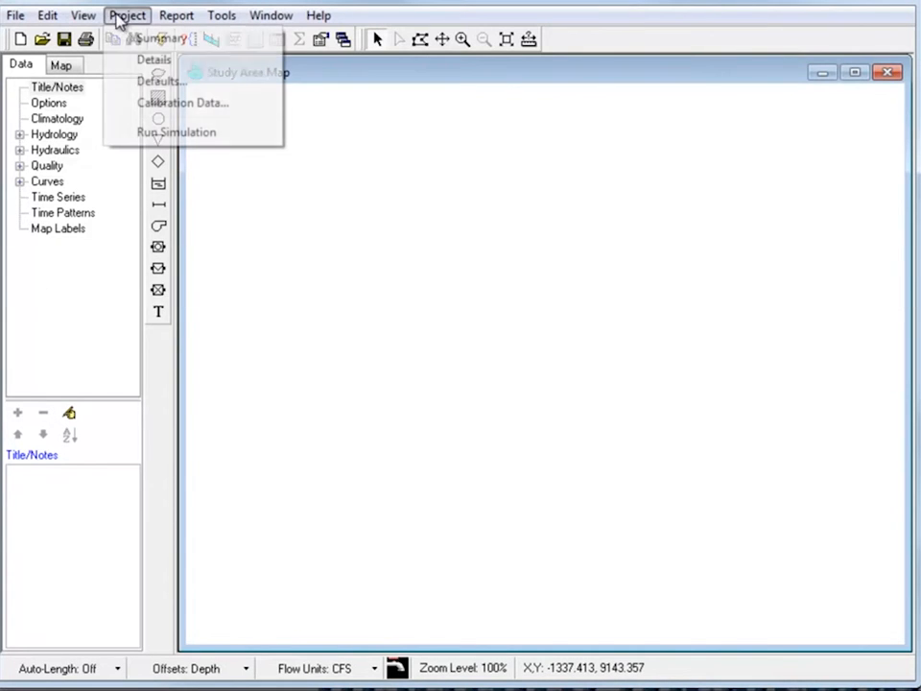
{"action": "left_click", "coordinate": [146, 80]}
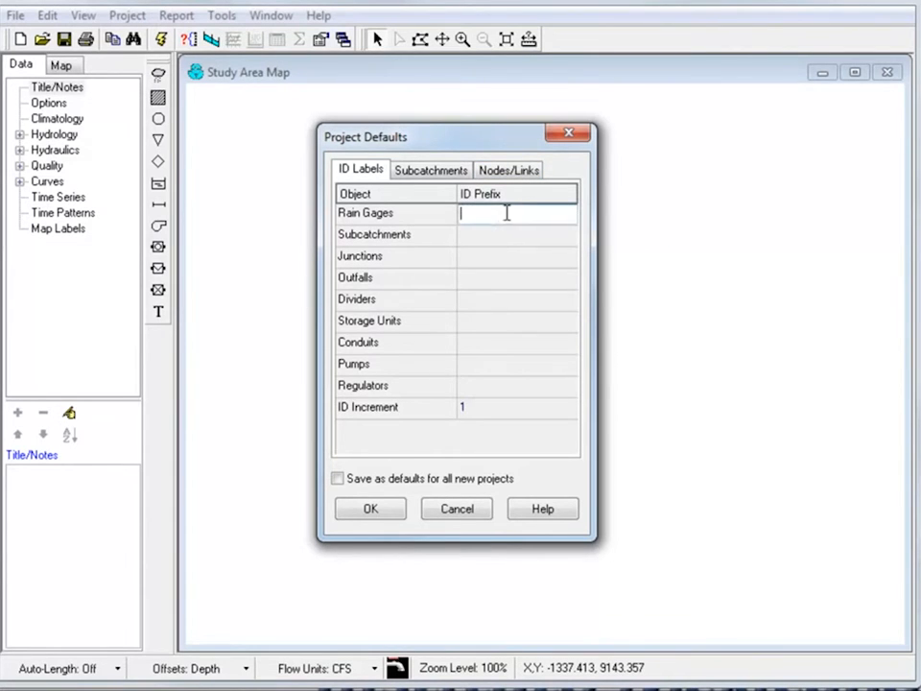
{"action": "left_click", "coordinate": [490, 256]}
{"action": "type", "text": "n"}
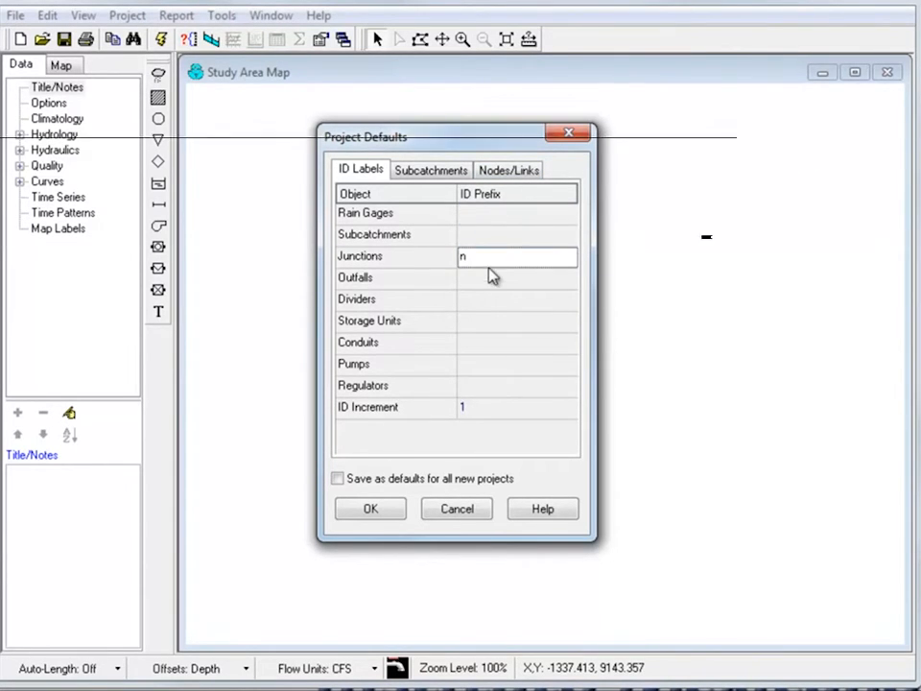
{"action": "left_click", "coordinate": [382, 514]}
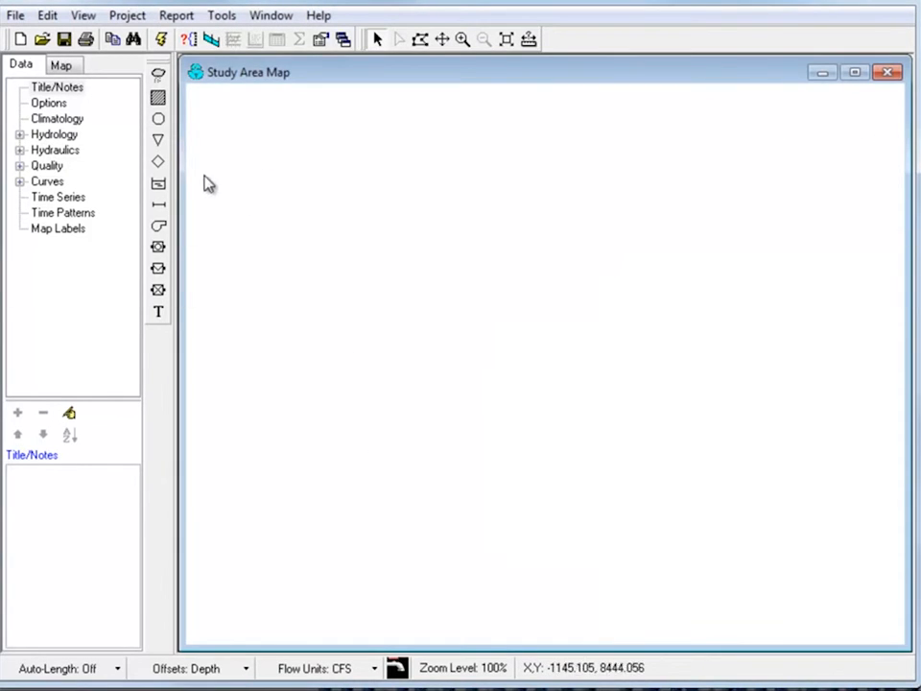
Place five junctions, n1 to n5, on the study area map.
{"action": "left_click", "coordinate": [158, 119]}
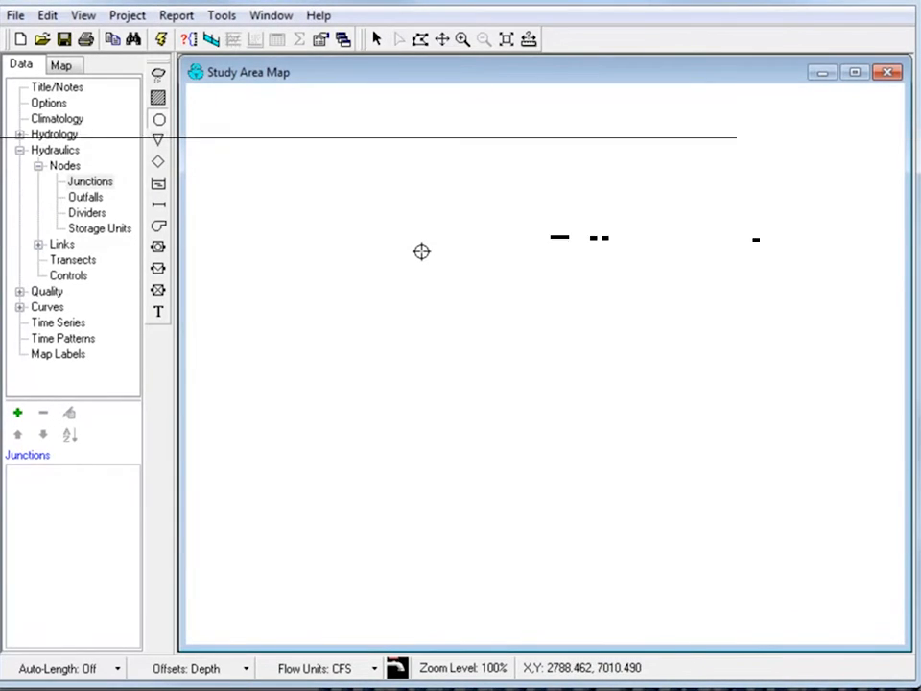
{"action": "left_click", "coordinate": [522, 319]}
{"action": "left_click", "coordinate": [547, 339]}
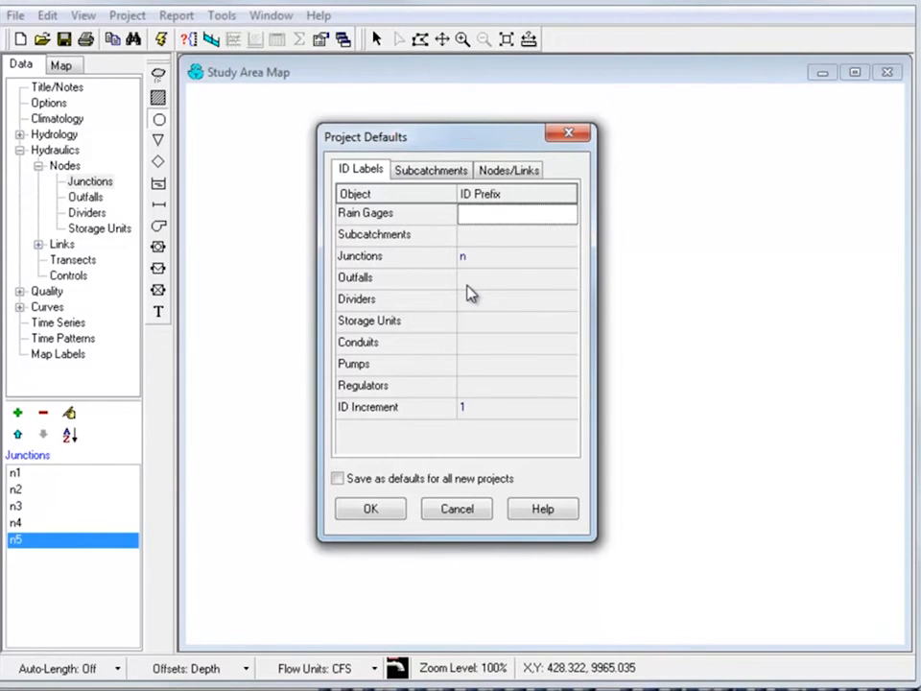
Set the default flow units to LPS in the node and link project defaults.
{"action": "left_click", "coordinate": [487, 410]}
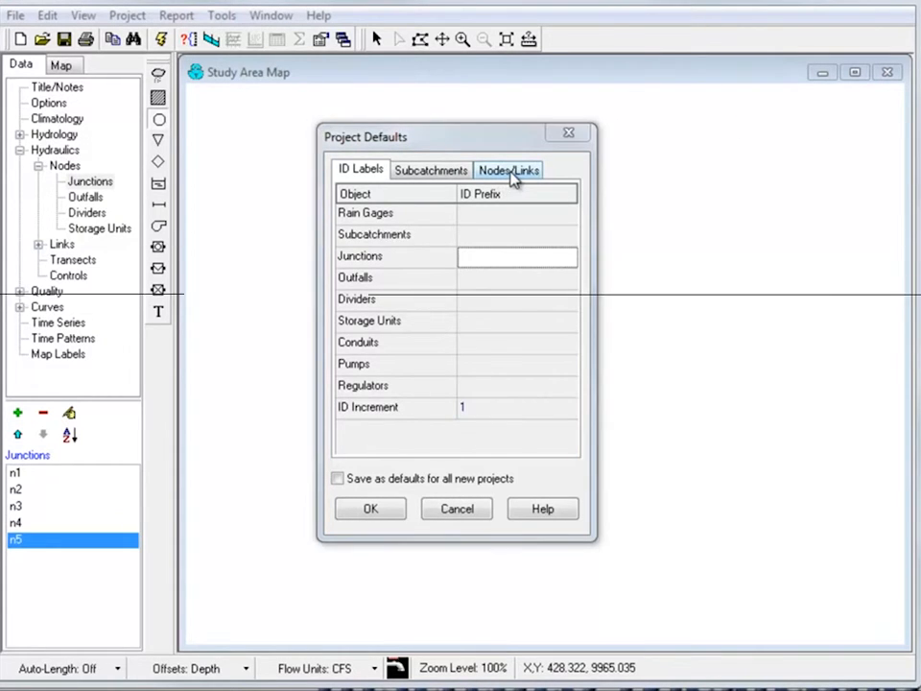
{"action": "left_click", "coordinate": [510, 171]}
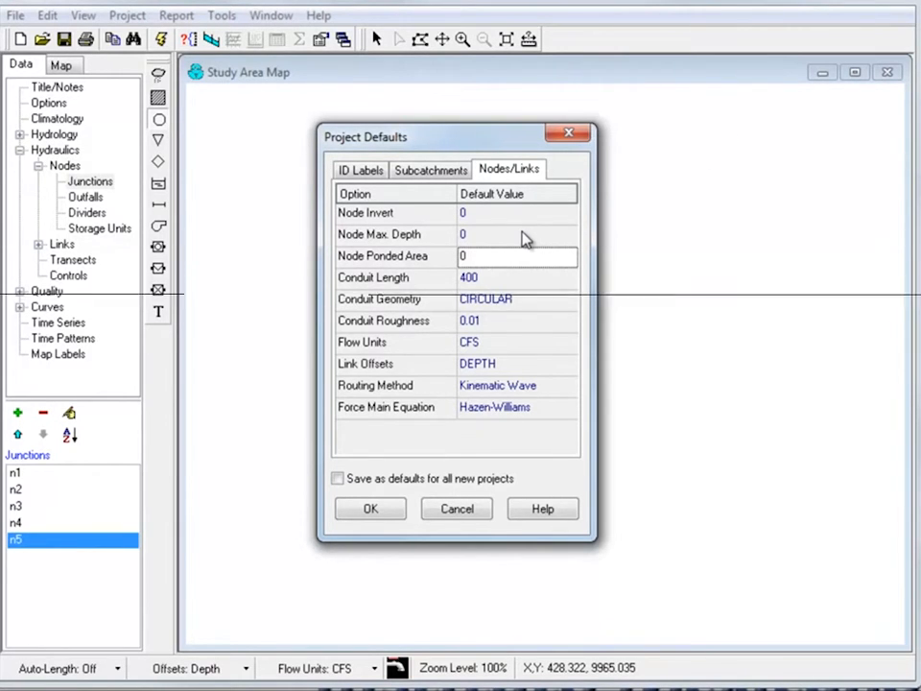
{"action": "left_click", "coordinate": [528, 352]}
{"action": "left_click", "coordinate": [568, 350]}
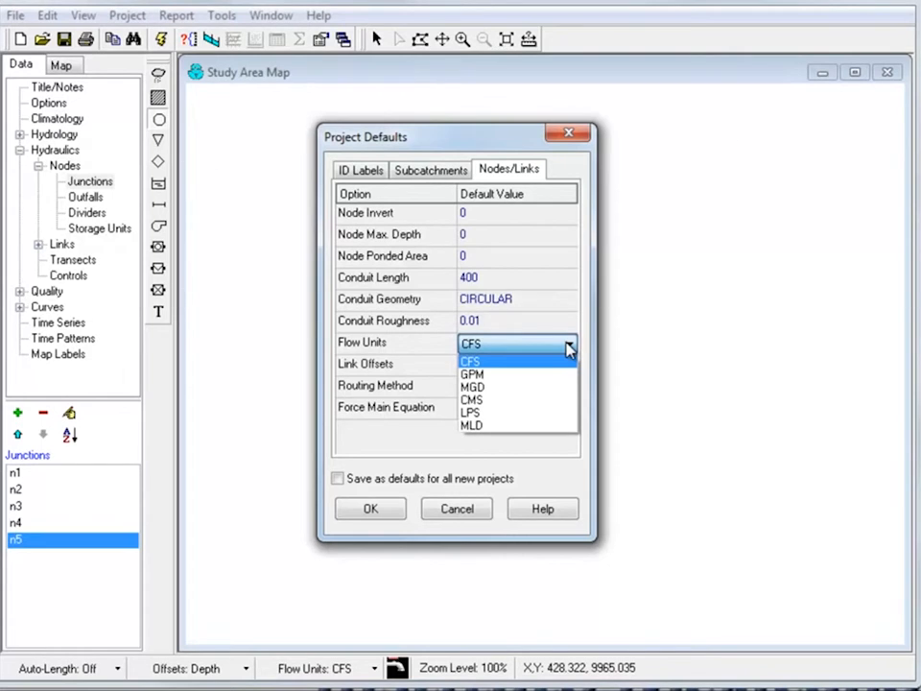
{"action": "left_click", "coordinate": [471, 412]}
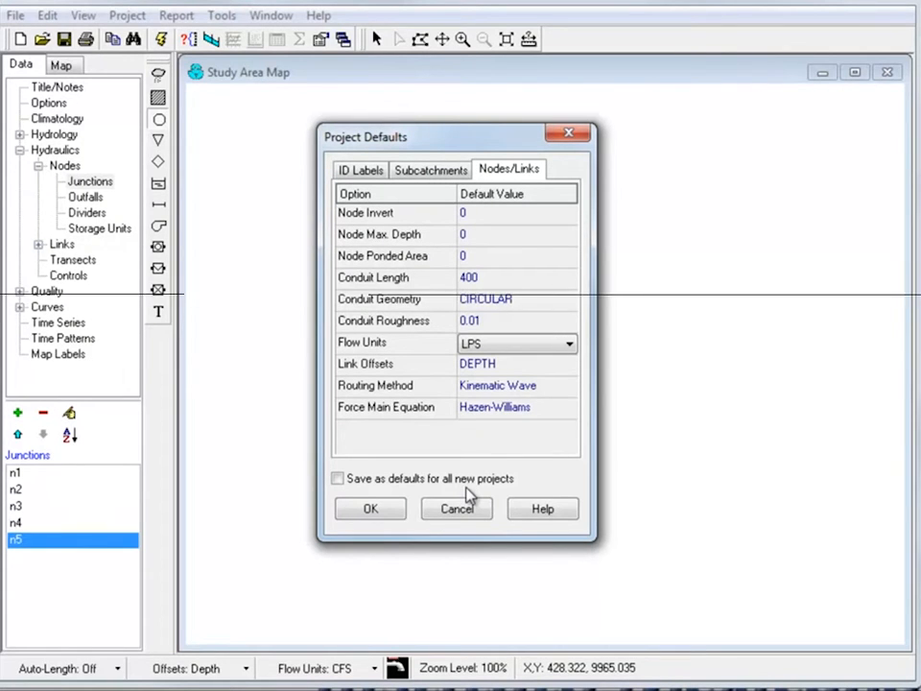
Keep the default link offsets as DEPTH and set the routing method to Dynamic Wave.
{"action": "left_click", "coordinate": [537, 365]}
{"action": "left_click", "coordinate": [569, 366]}
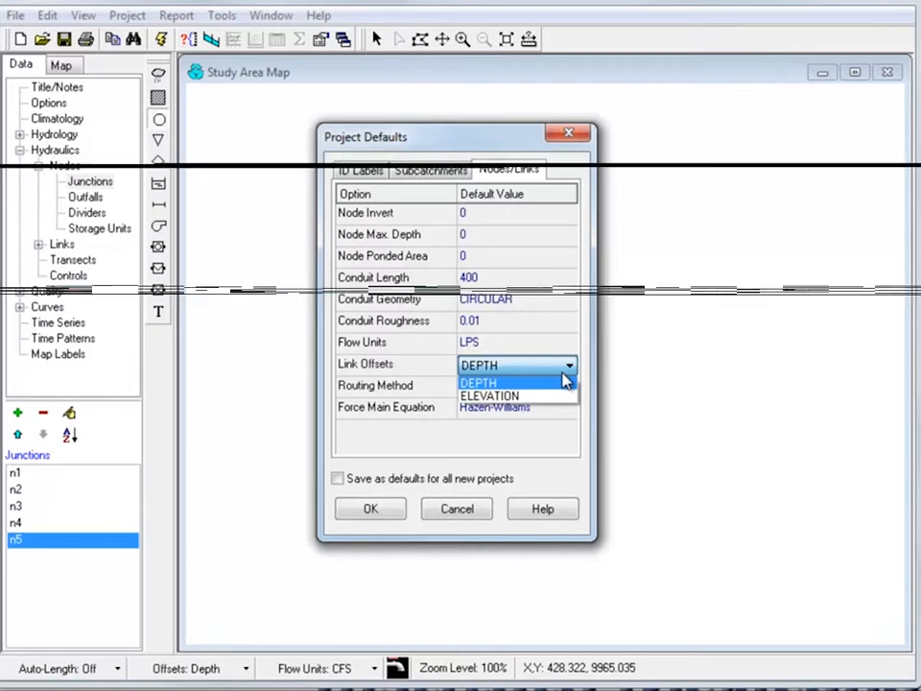
{"action": "left_click", "coordinate": [516, 382]}
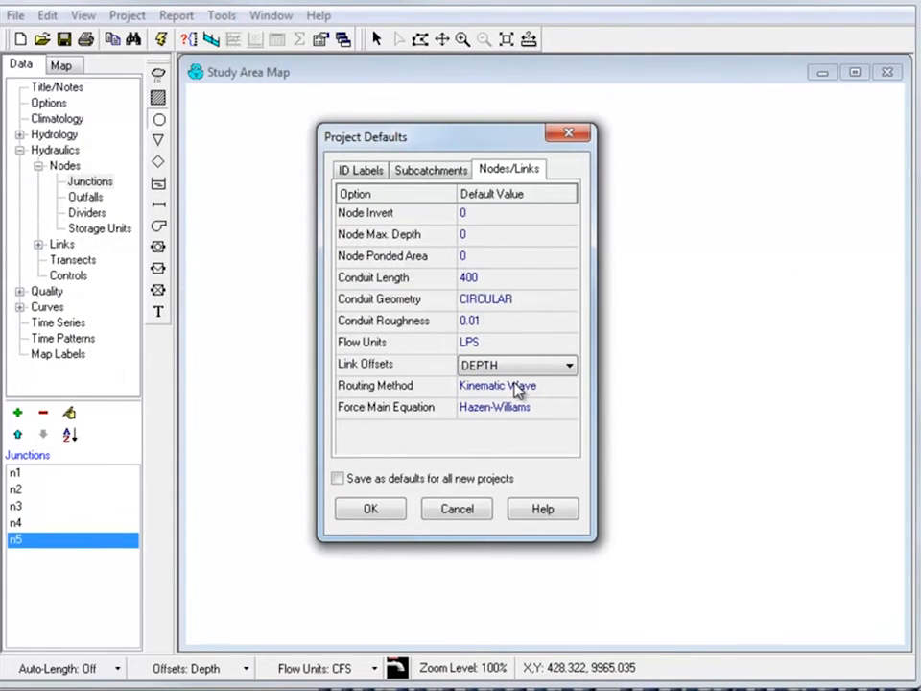
{"action": "left_click", "coordinate": [551, 388]}
{"action": "left_click", "coordinate": [567, 386]}
{"action": "left_click", "coordinate": [531, 431]}
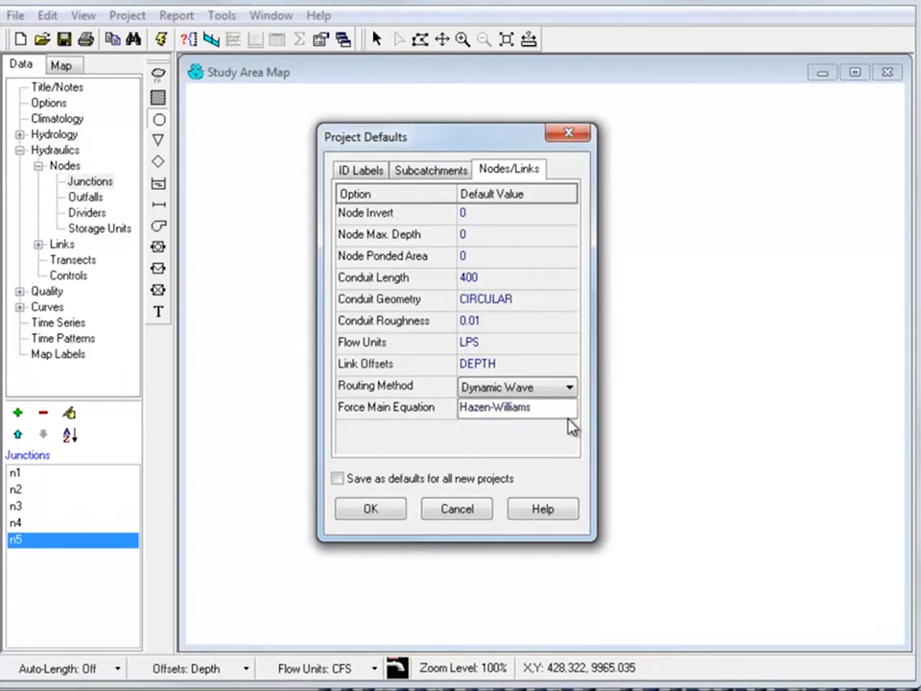
Apply the project defaults with Hazen-Williams as the force main equation and turn Auto-Length on.
{"action": "left_click", "coordinate": [571, 411]}
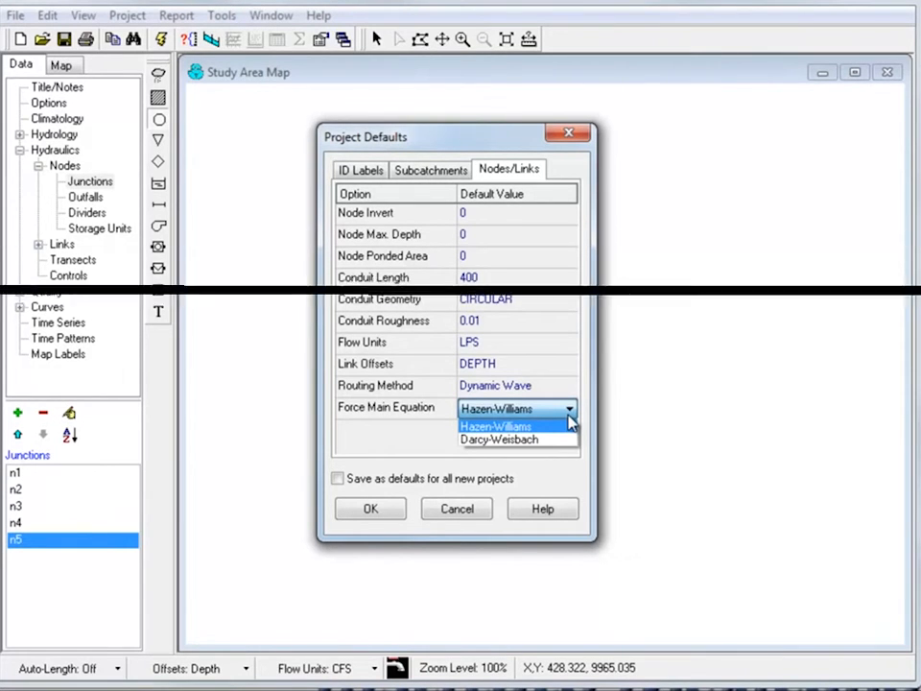
{"action": "left_click", "coordinate": [539, 428]}
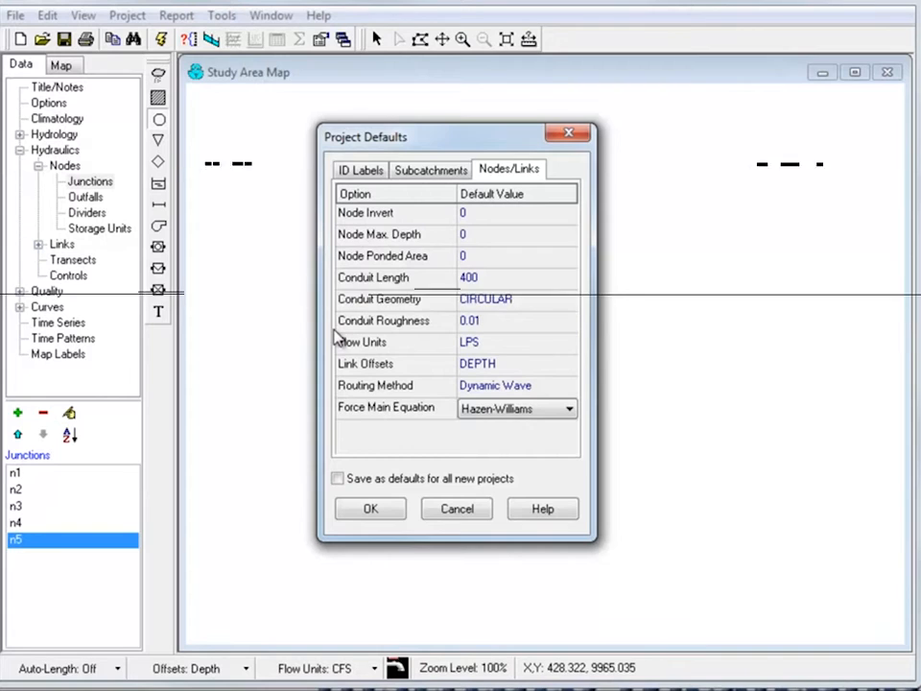
{"action": "left_click", "coordinate": [365, 508]}
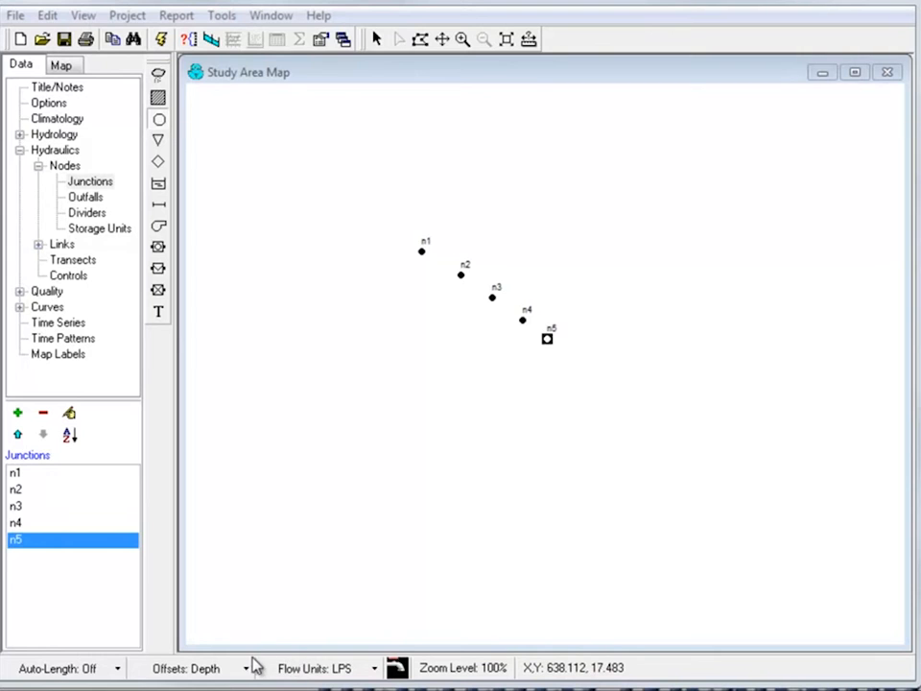
{"action": "left_click", "coordinate": [118, 668]}
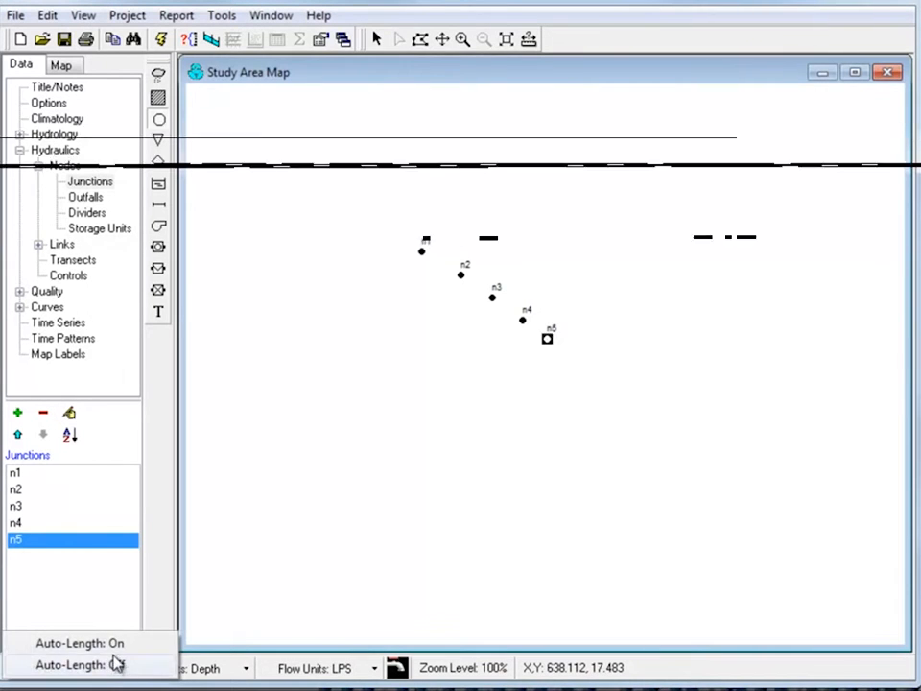
{"action": "left_click", "coordinate": [116, 646]}
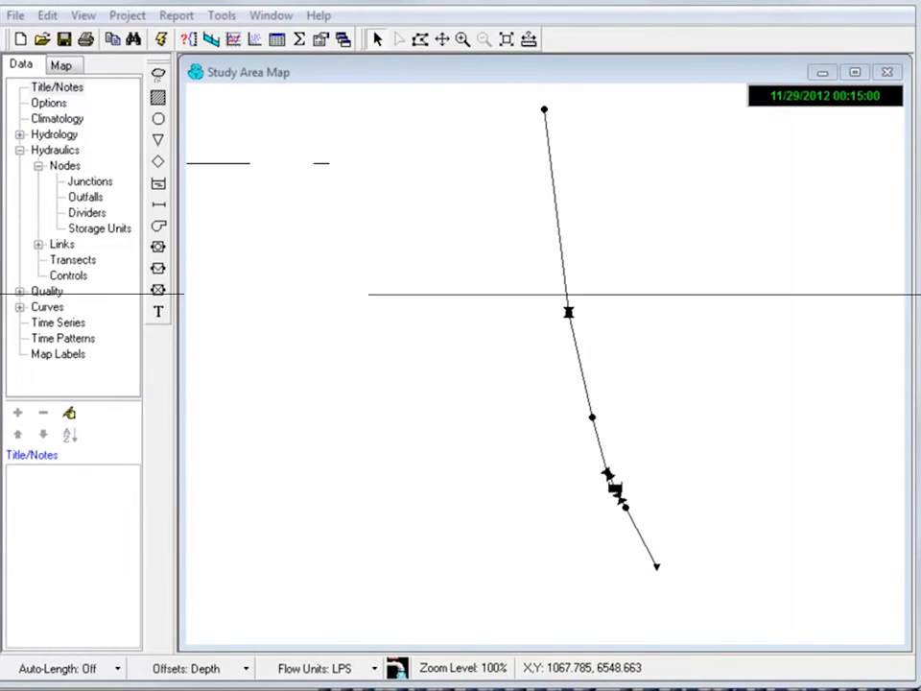
Open the properties of the uppermost junction and of the outfall, showing the outfall's full property list.
{"action": "double_click", "coordinate": [545, 111]}
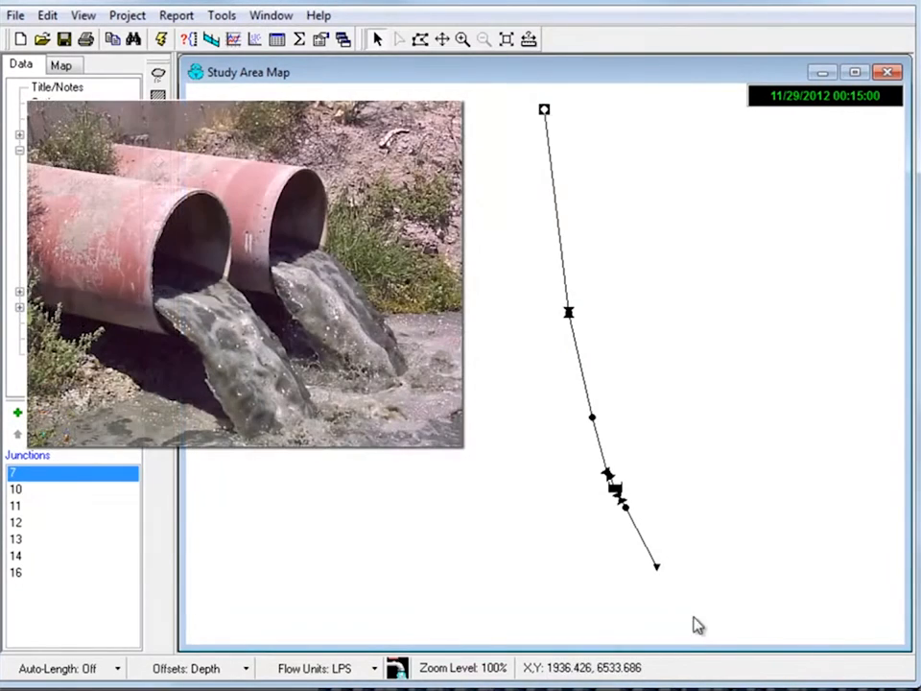
{"action": "double_click", "coordinate": [658, 570]}
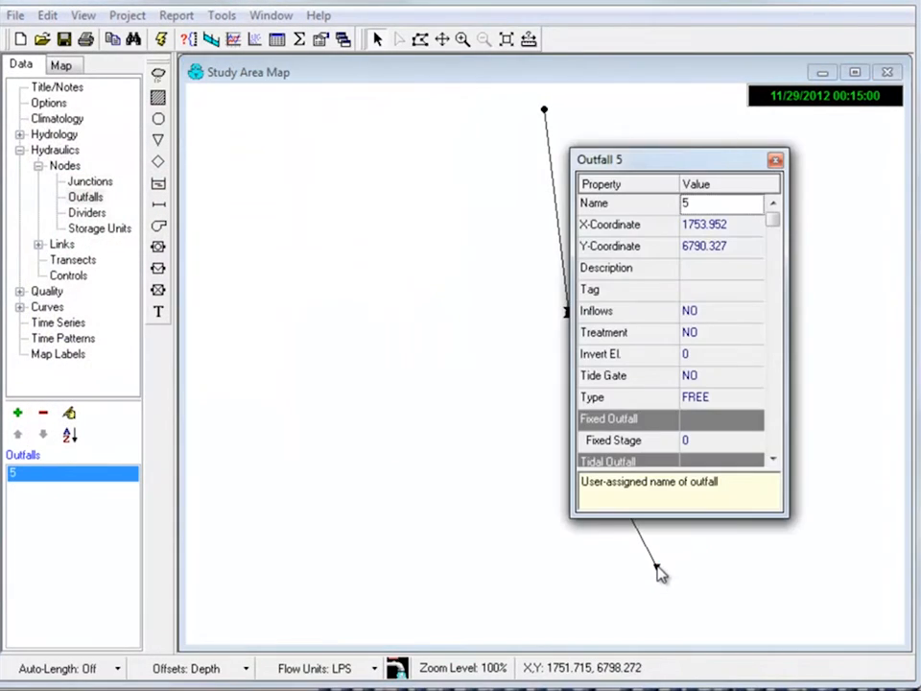
{"action": "left_click_drag", "start_coordinate": [658, 518], "coordinate": [652, 610]}
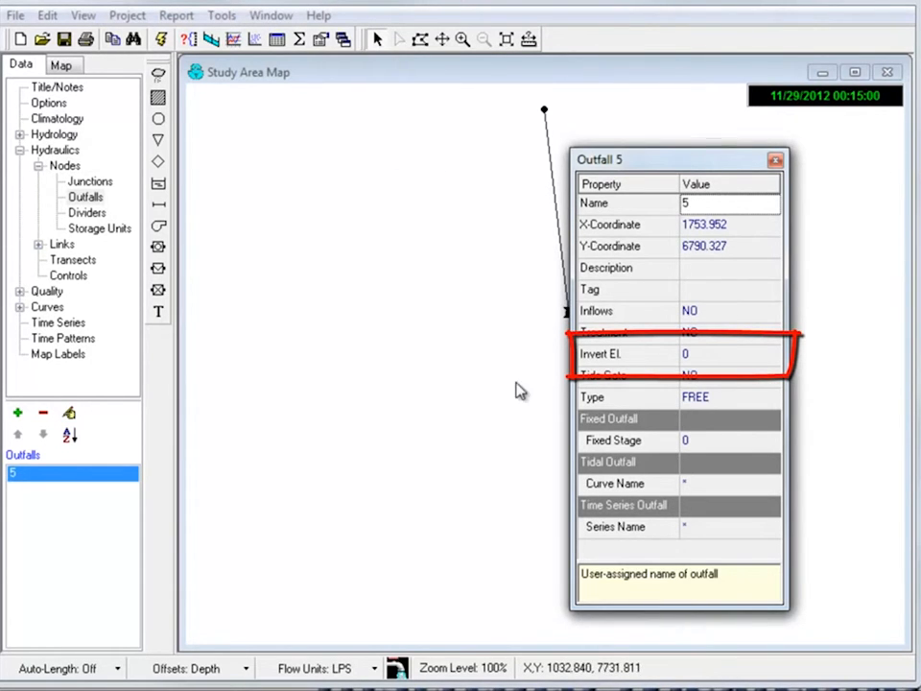
Enlarge the property list of Divider 1 to examine all its fields.
{"action": "left_click", "coordinate": [234, 41]}
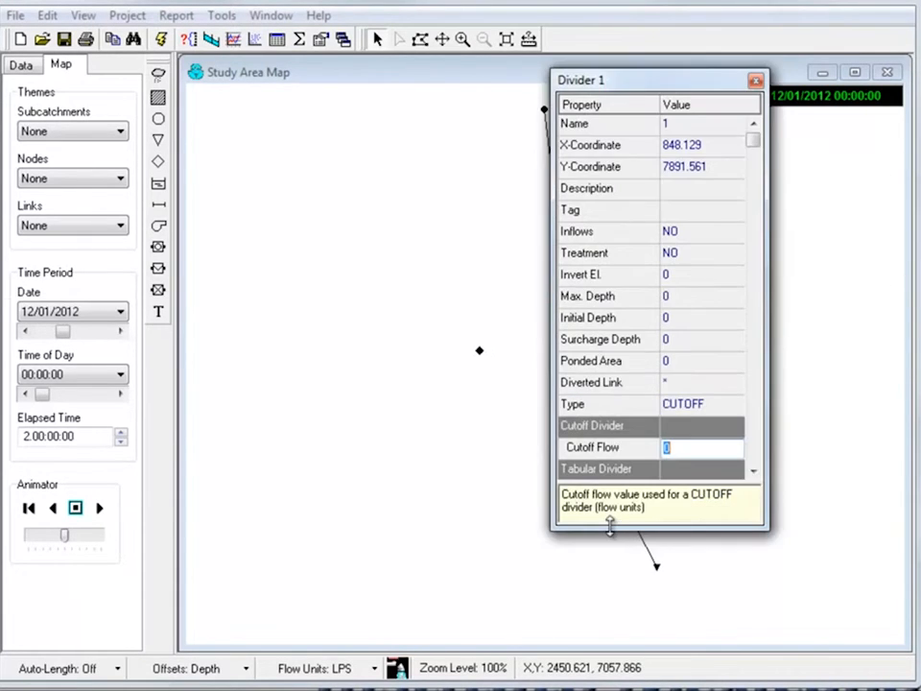
{"action": "left_click_drag", "start_coordinate": [610, 522], "coordinate": [611, 646]}
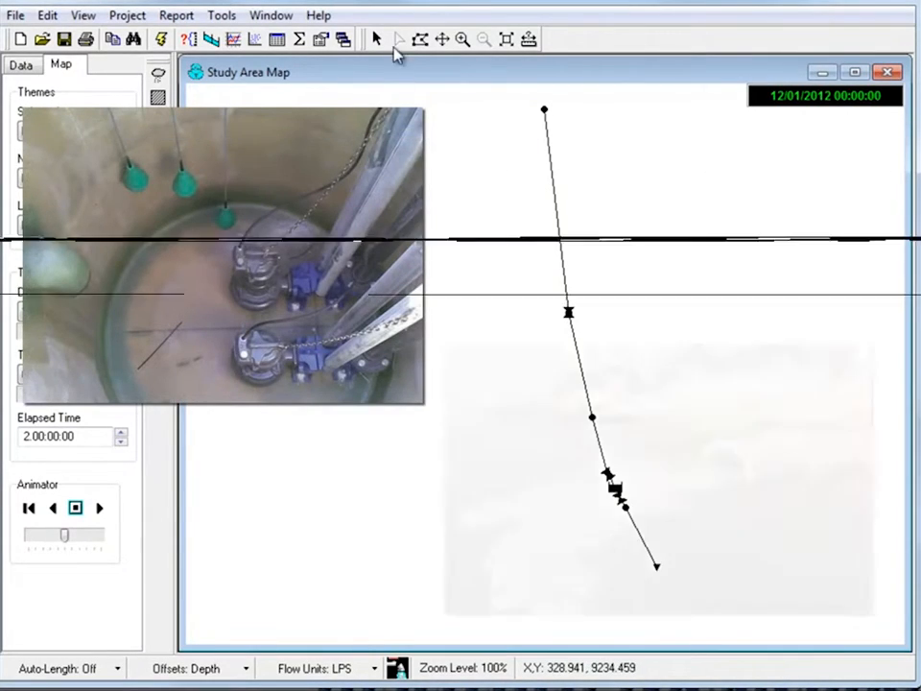
Set the storage curve type of the storage unit between the pumps to FUNCTIONAL.
{"action": "left_click", "coordinate": [462, 41]}
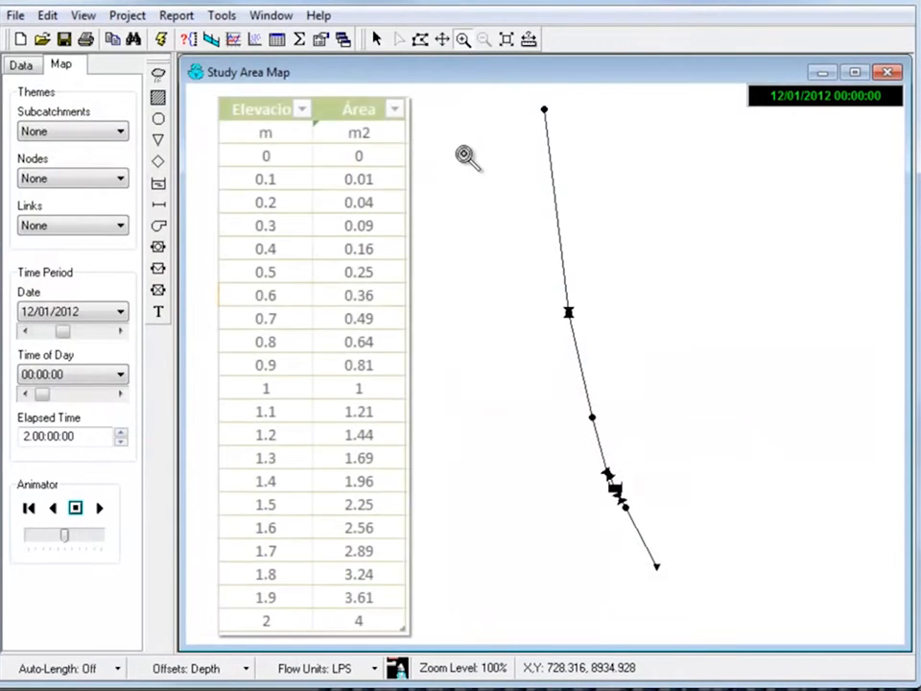
{"action": "left_click_drag", "start_coordinate": [576, 452], "coordinate": [645, 540]}
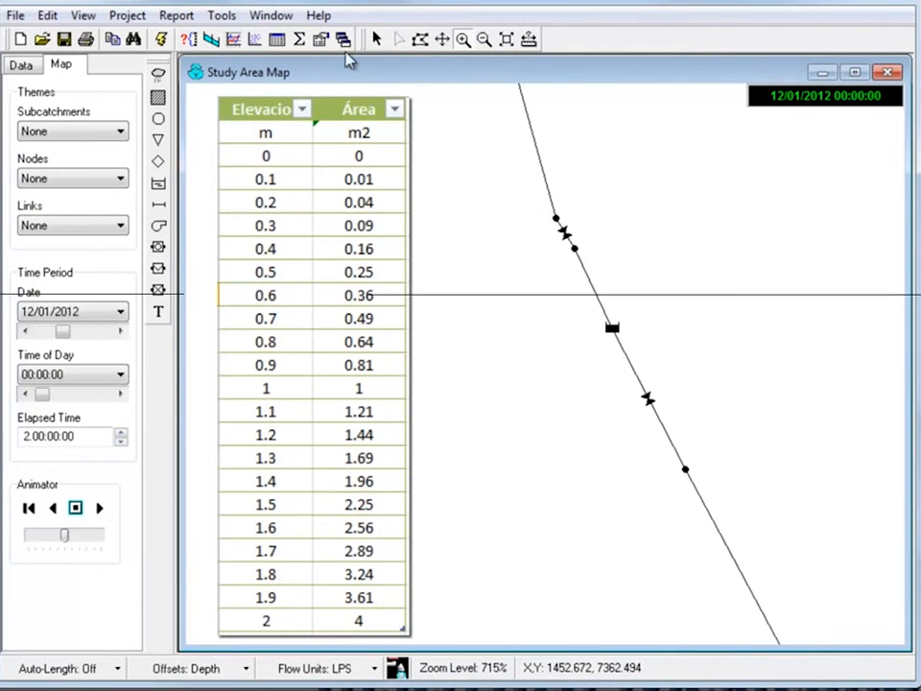
{"action": "left_click", "coordinate": [376, 39]}
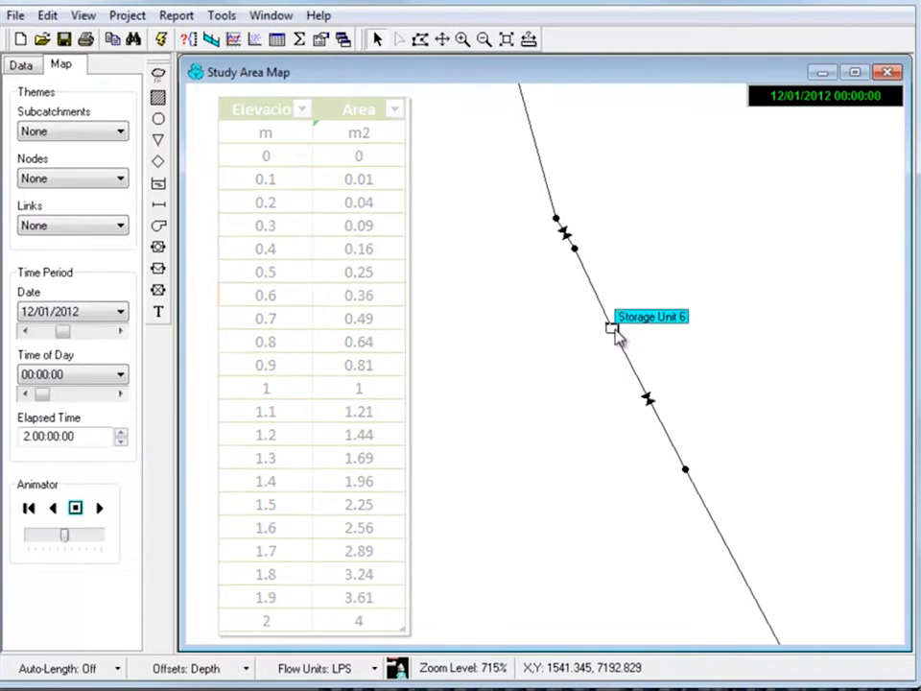
{"action": "double_click", "coordinate": [615, 330]}
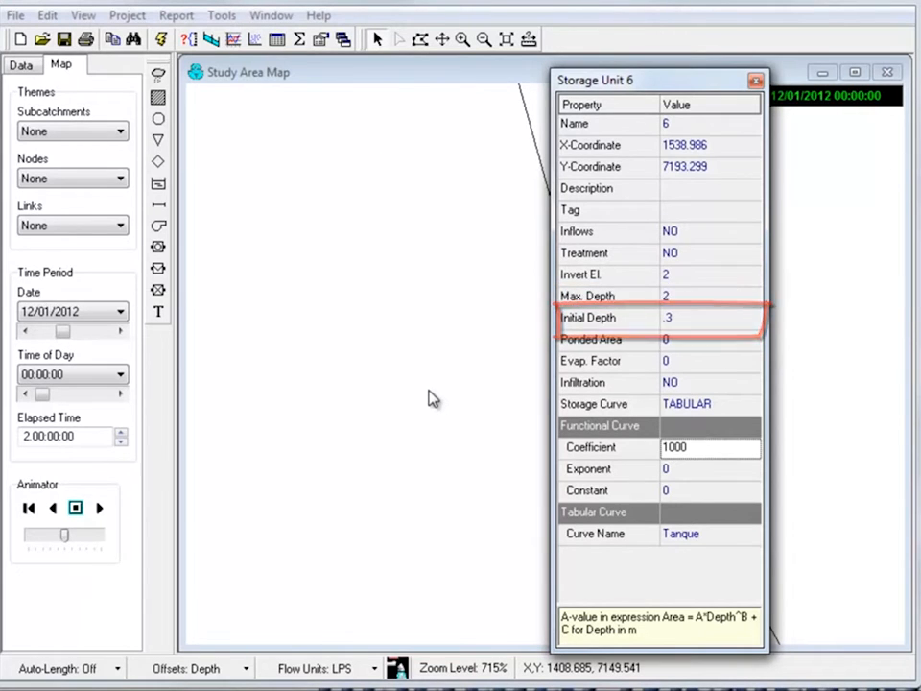
{"action": "left_click", "coordinate": [705, 409]}
{"action": "left_click", "coordinate": [747, 409]}
{"action": "left_click", "coordinate": [727, 421]}
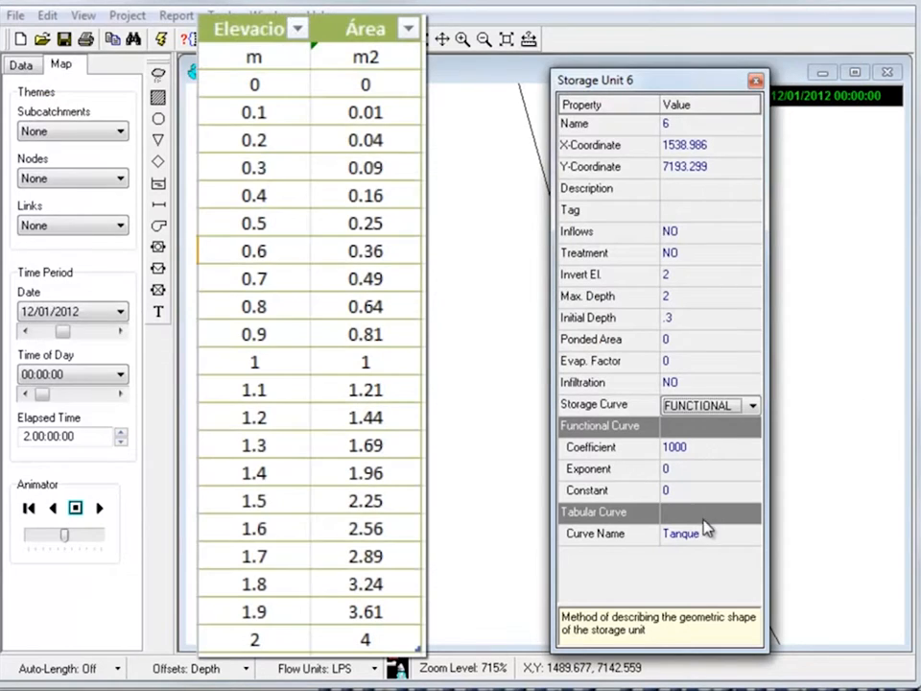
Keep Tanque as the storage unit's tabular curve name and close its properties.
{"action": "left_click", "coordinate": [705, 533]}
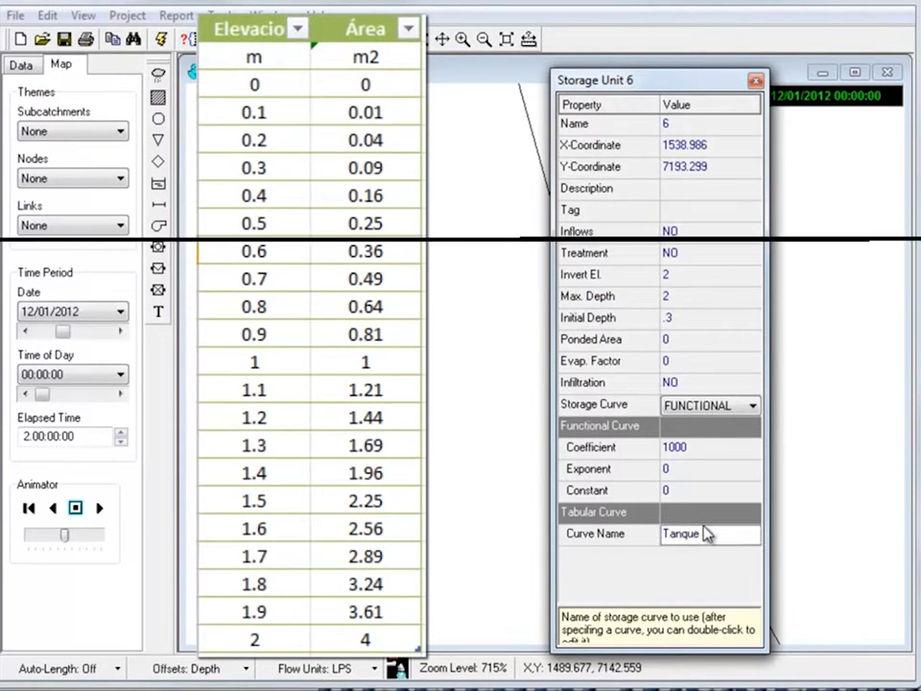
{"action": "left_click", "coordinate": [753, 536]}
{"action": "left_click", "coordinate": [754, 536]}
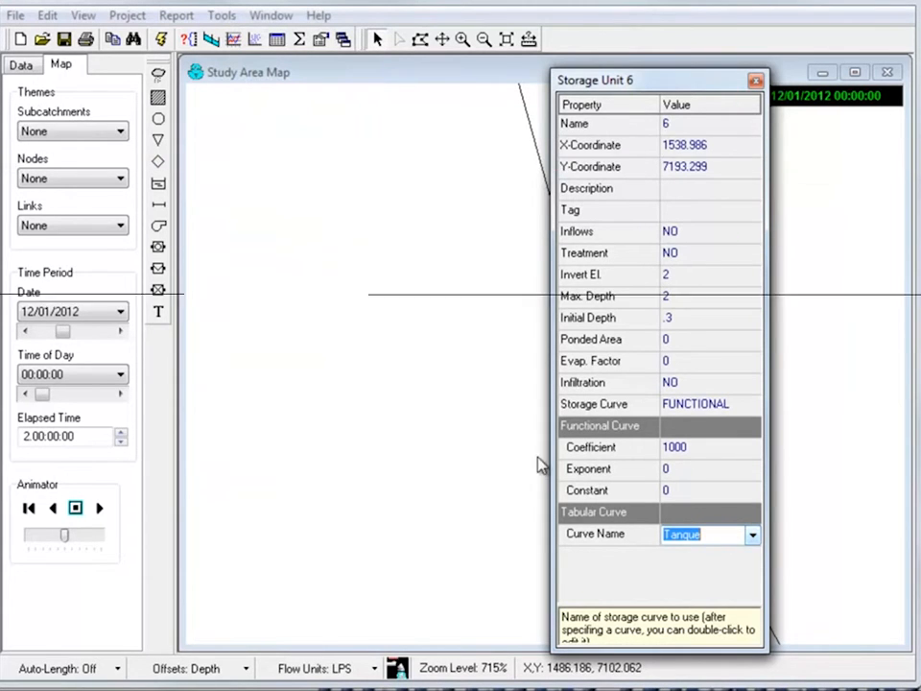
{"action": "left_click", "coordinate": [755, 80]}
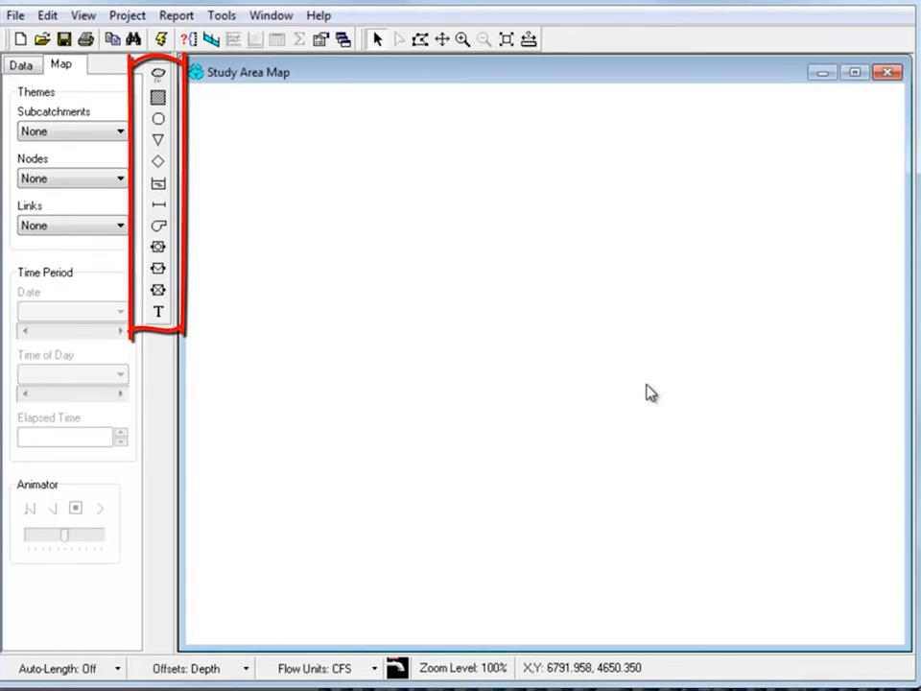
Place three junctions in the upper left area of the empty study area map.
{"action": "left_click", "coordinate": [158, 118]}
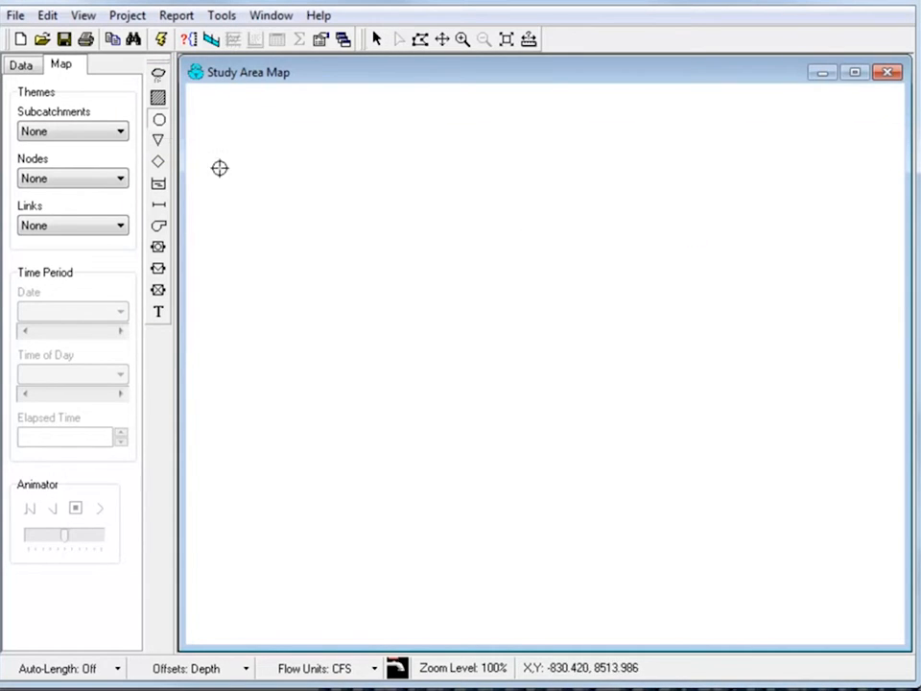
{"action": "left_click", "coordinate": [278, 180]}
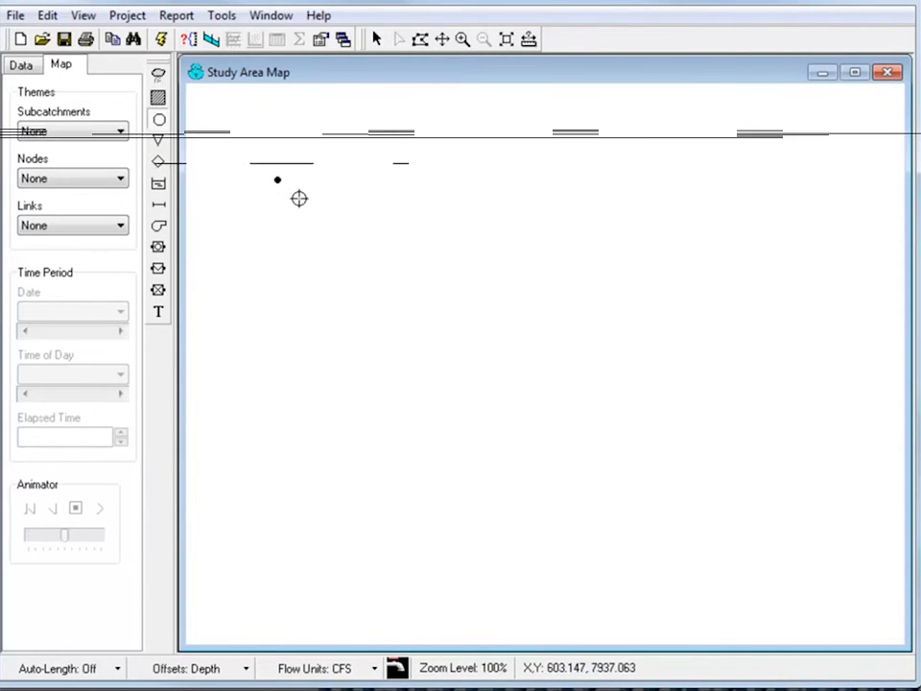
{"action": "left_click", "coordinate": [305, 208]}
{"action": "left_click", "coordinate": [370, 214]}
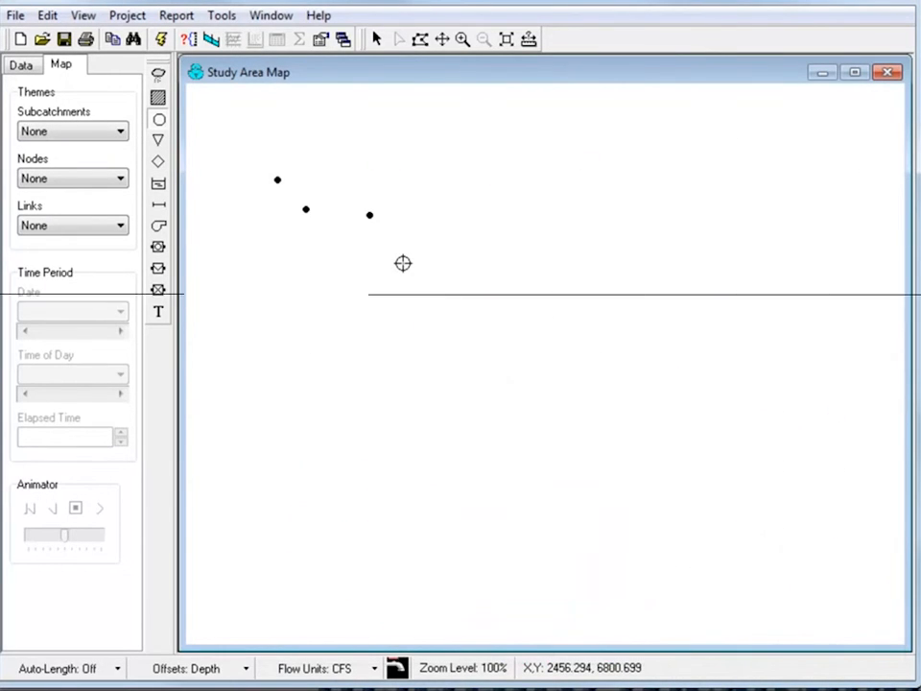
Rename the rightmost junction, Junction 3, as I1.
{"action": "left_click", "coordinate": [376, 40]}
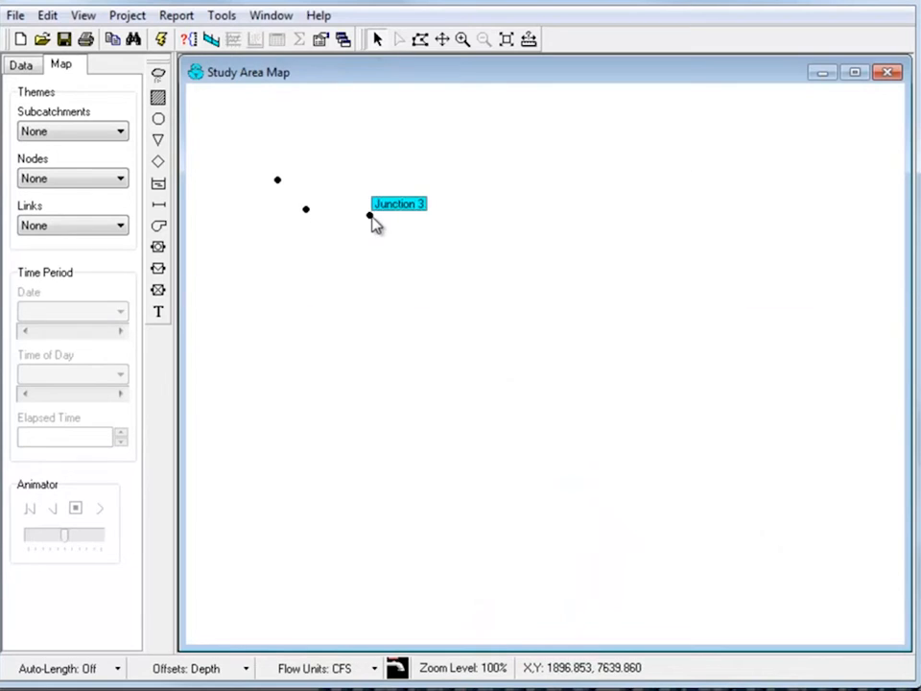
{"action": "double_click", "coordinate": [371, 217]}
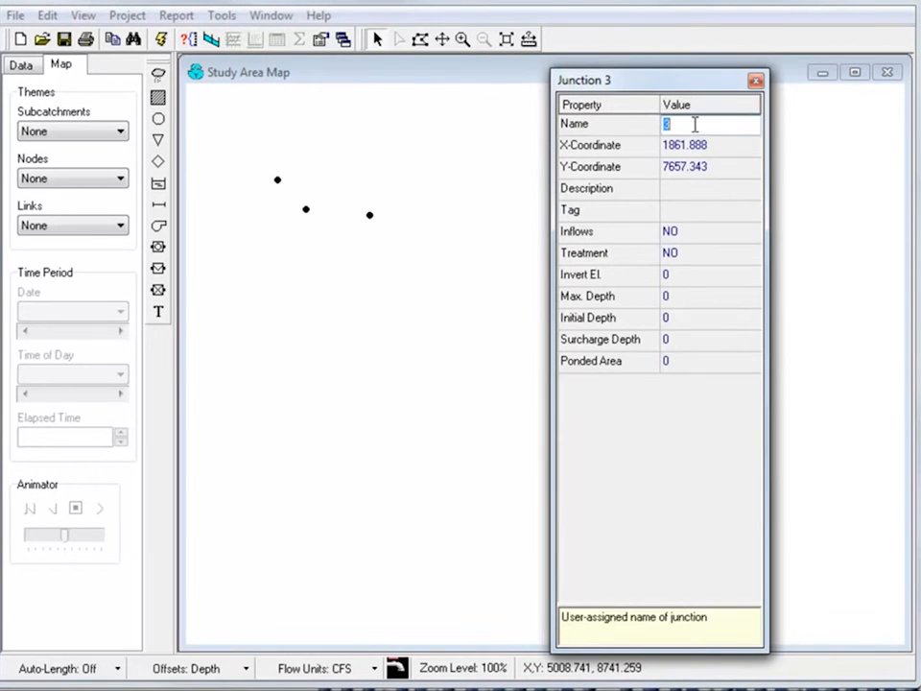
{"action": "type", "text": "I1"}
{"action": "key", "text": "Return"}
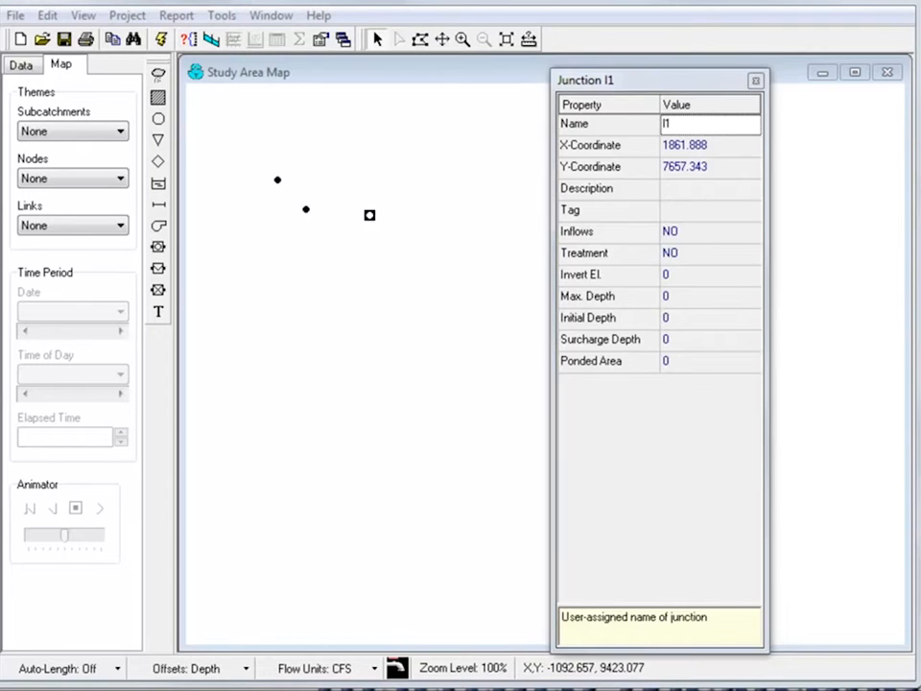
Close the properties of junction I1 and move it slightly to the left on the map.
{"action": "left_click", "coordinate": [372, 40]}
{"action": "left_click", "coordinate": [370, 216]}
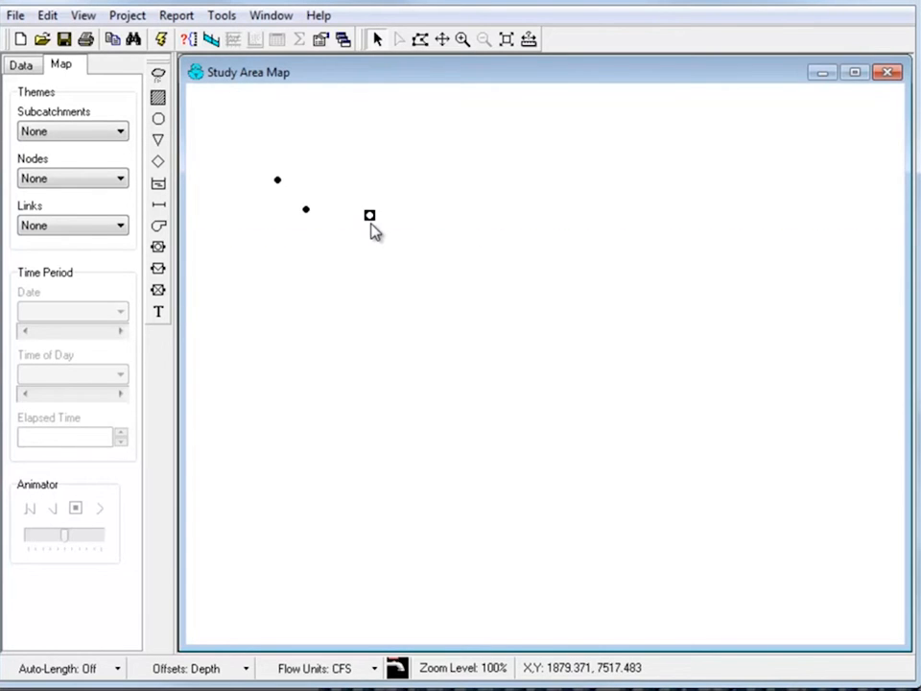
{"action": "left_click_drag", "start_coordinate": [370, 217], "coordinate": [378, 230]}
{"action": "left_click_drag", "start_coordinate": [402, 269], "coordinate": [363, 215]}
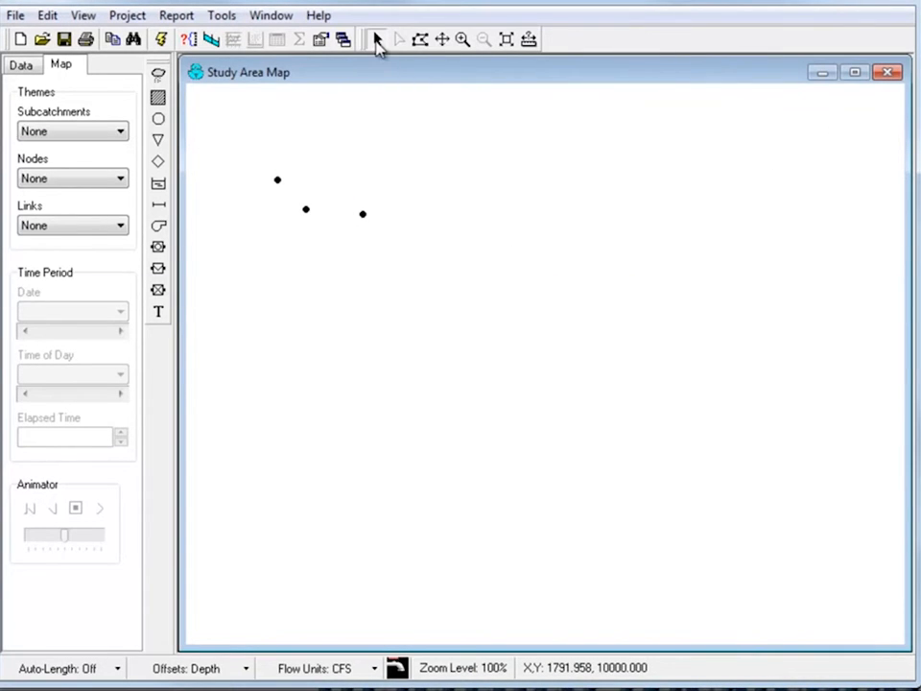
Delete the middle junction, Junction 2, from the map.
{"action": "left_click", "coordinate": [306, 212]}
{"action": "key", "text": "Delete"}
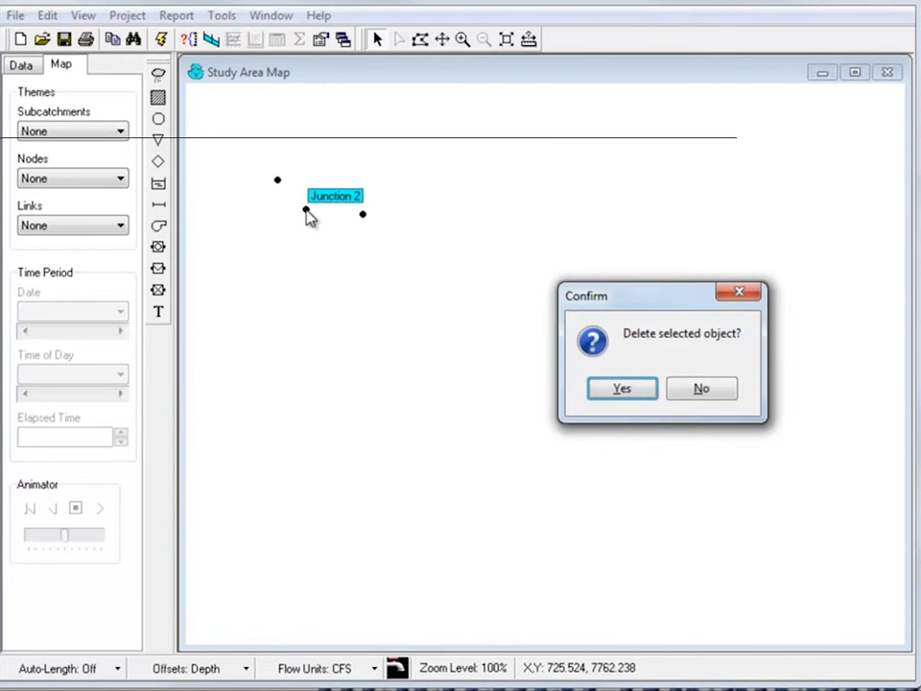
{"action": "key", "text": "Return"}
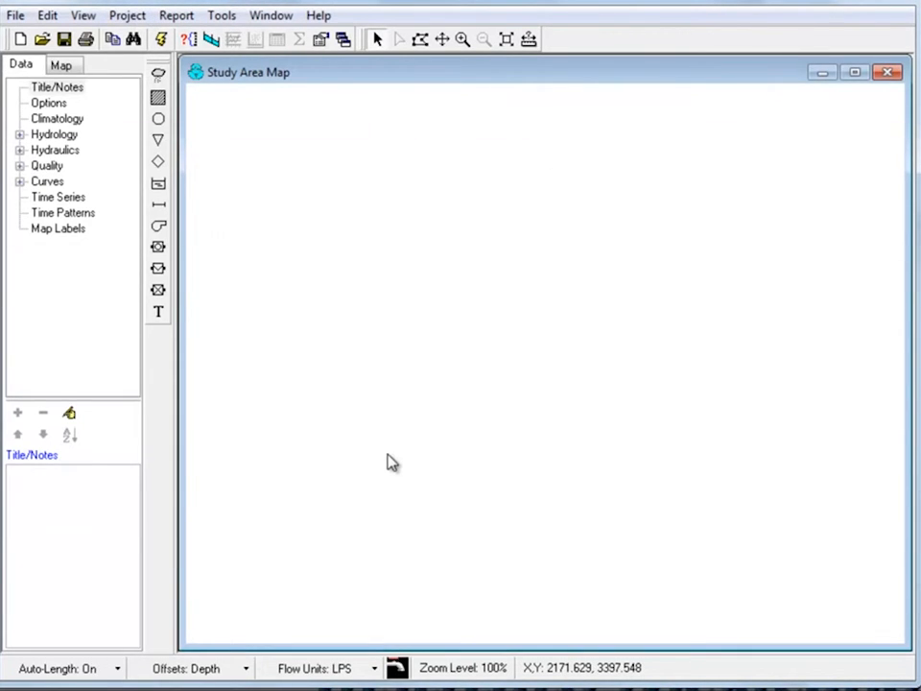
Set the map dimensions' lower-left corner to X 213611.24376 and Y 2167294.97376.
{"action": "left_click", "coordinate": [83, 15]}
{"action": "left_click", "coordinate": [97, 36]}
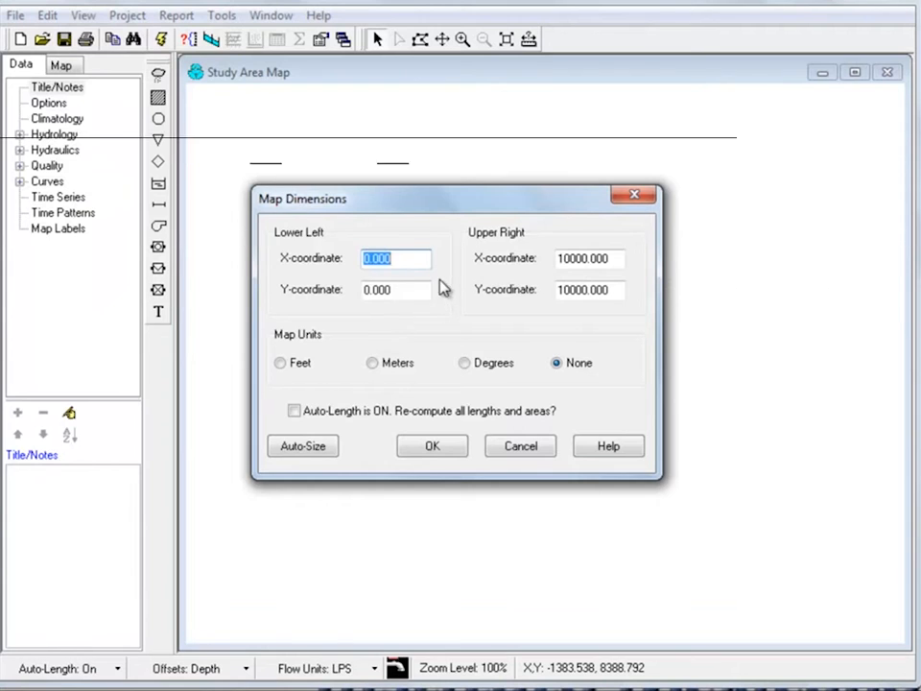
{"action": "type", "text": "213611.2"}
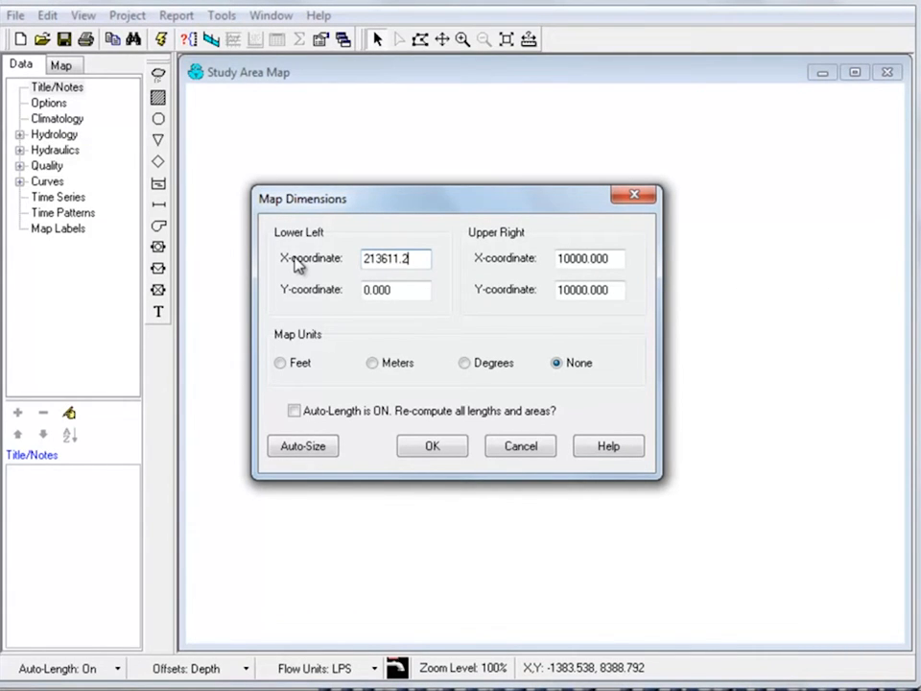
{"action": "type", "text": "4376"}
{"action": "key", "text": "Tab"}
{"action": "type", "text": "2"}
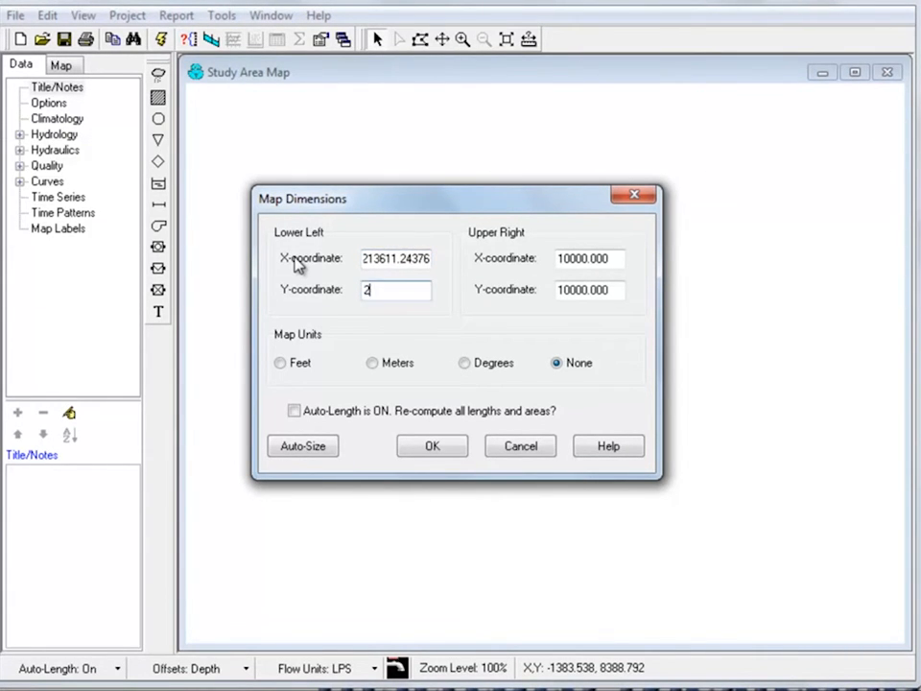
{"action": "type", "text": "167294.97376"}
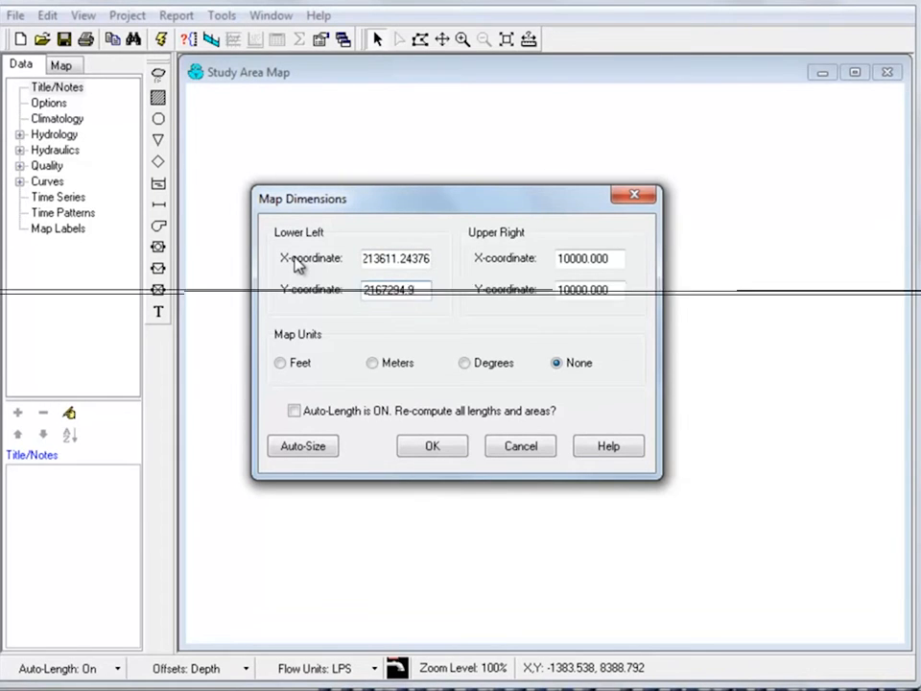
Set the map's upper-right X-coordinate to 215408.1913, complete its Y-coordinate, and apply the dimensions in meters.
{"action": "key", "text": "Tab"}
{"action": "type", "text": "215408.1"}
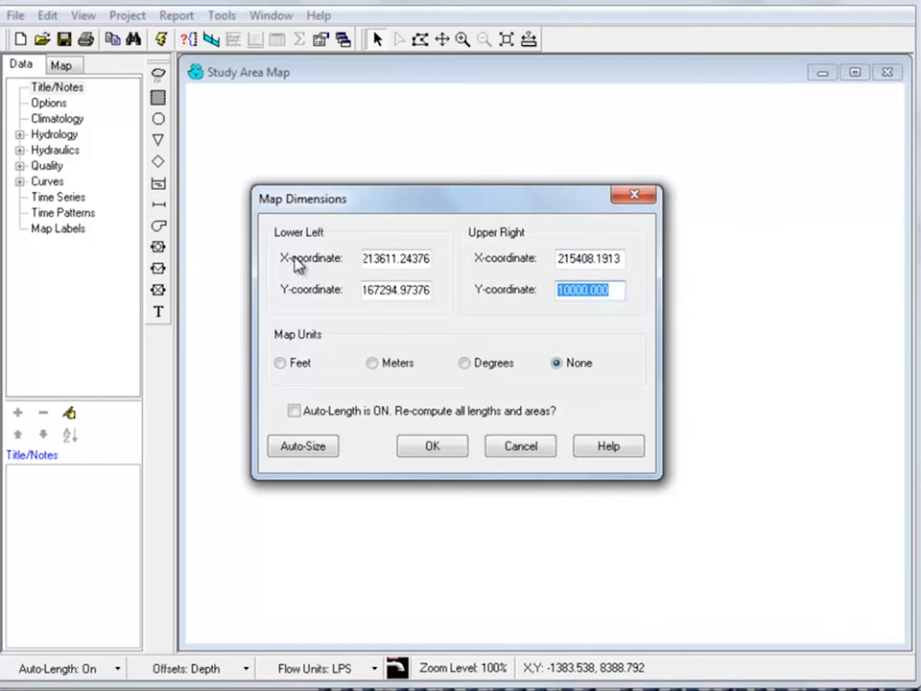
{"action": "type", "text": "7"}
{"action": "key", "text": "Return"}
Load the "pozos" image from the Modelo folder as the study area map's backdrop.
{"action": "left_click", "coordinate": [82, 16]}
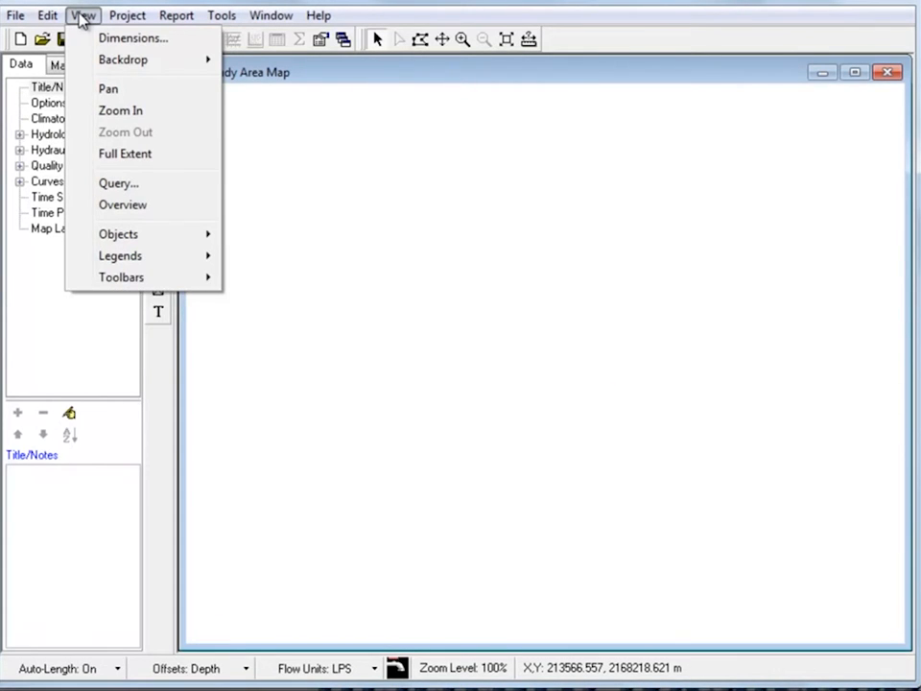
{"action": "mouse_move", "coordinate": [205, 67]}
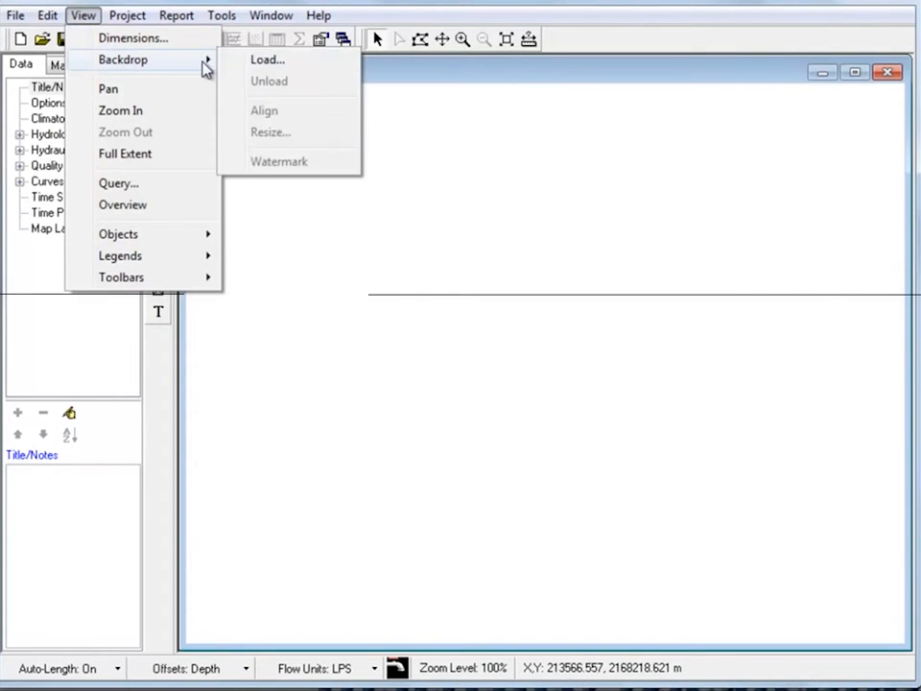
{"action": "left_click", "coordinate": [267, 62]}
{"action": "left_click", "coordinate": [567, 282]}
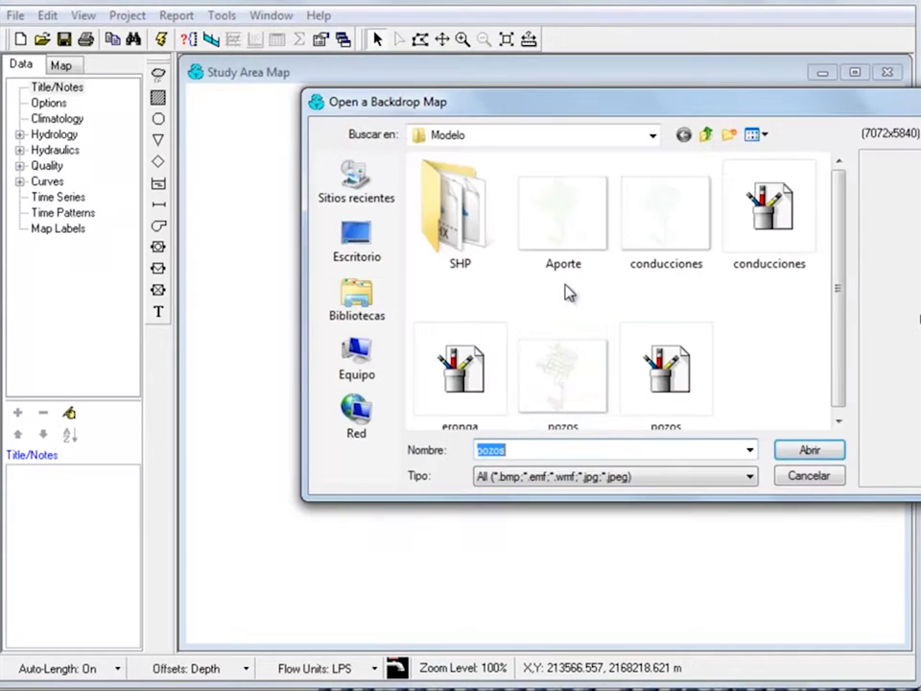
{"action": "double_click", "coordinate": [595, 375]}
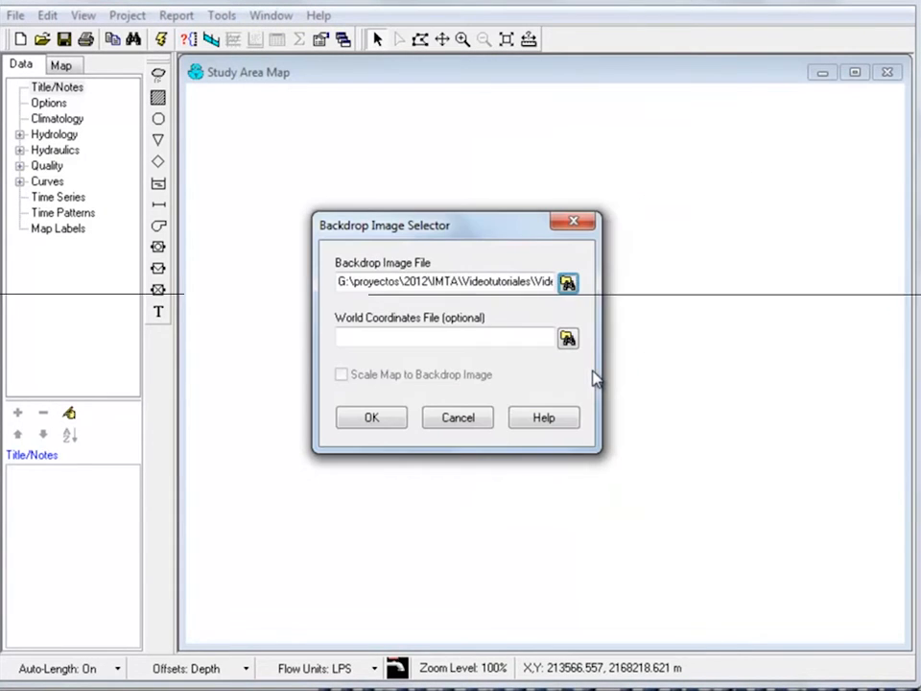
{"action": "left_click", "coordinate": [369, 418]}
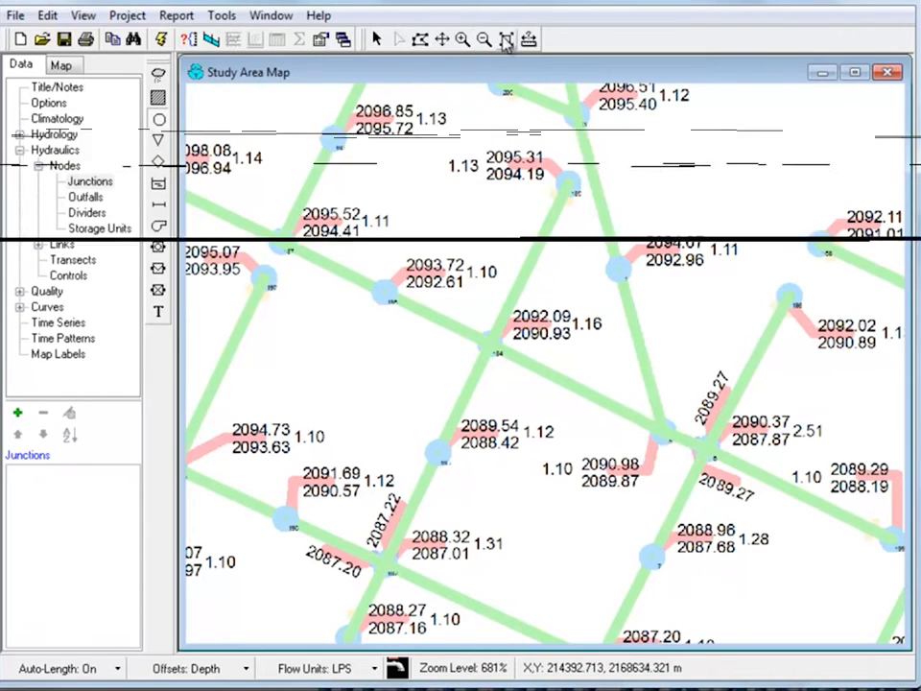
Place junctions on the manholes at the northern end of the sewer network backdrop.
{"action": "left_click", "coordinate": [507, 40]}
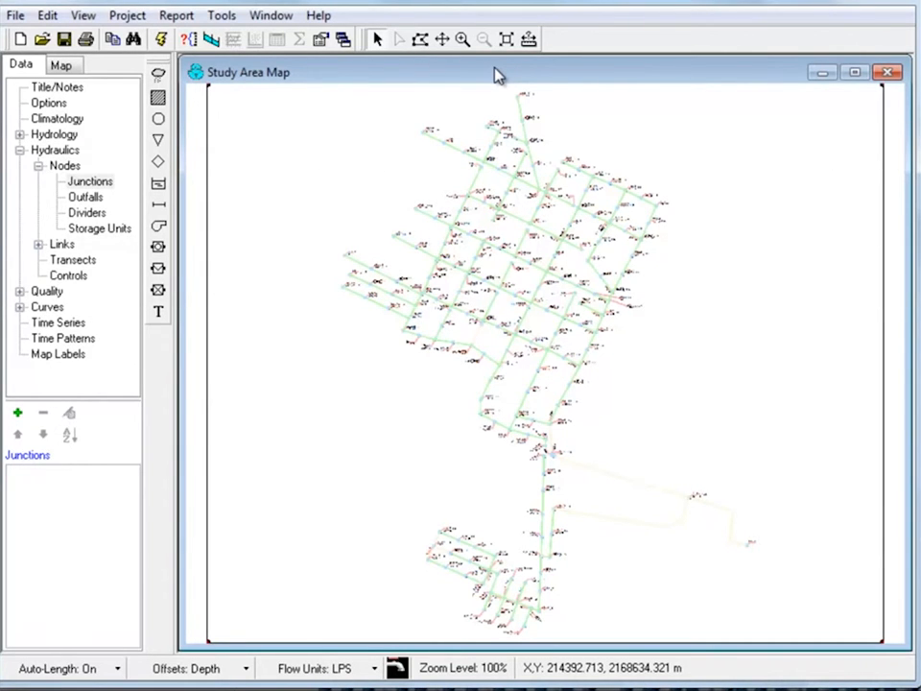
{"action": "left_click", "coordinate": [463, 39]}
{"action": "left_click_drag", "start_coordinate": [414, 87], "coordinate": [548, 183]}
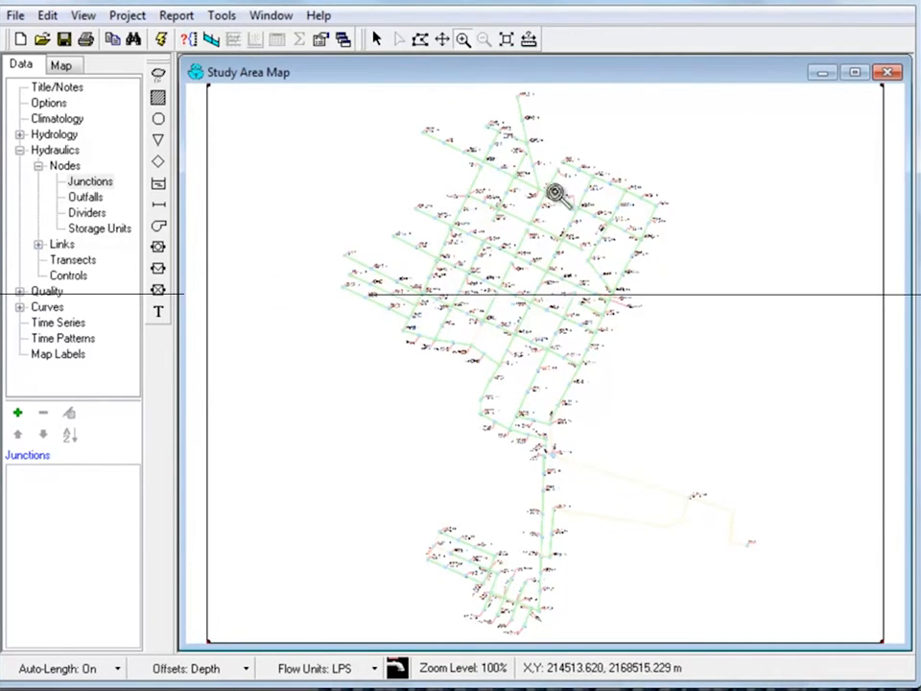
{"action": "left_click", "coordinate": [158, 119]}
{"action": "left_click", "coordinate": [233, 362]}
{"action": "left_click", "coordinate": [349, 415]}
{"action": "left_click", "coordinate": [563, 519]}
{"action": "left_click", "coordinate": [604, 434]}
{"action": "left_click", "coordinate": [648, 352]}
{"action": "left_click", "coordinate": [578, 325]}
{"action": "left_click", "coordinate": [748, 165]}
{"action": "left_click", "coordinate": [773, 292]}
{"action": "left_click", "coordinate": [739, 392]}
{"action": "left_click", "coordinate": [797, 416]}
{"action": "left_click", "coordinate": [832, 540]}
{"action": "left_click", "coordinate": [792, 471]}
{"action": "left_click", "coordinate": [647, 557]}
{"action": "left_click", "coordinate": [729, 600]}
{"action": "left_click", "coordinate": [549, 547]}
Place junctions on the manholes in the neighbouring blocks southwest of the network's northern end.
{"action": "left_click", "coordinate": [442, 39]}
{"action": "left_click_drag", "start_coordinate": [892, 441], "coordinate": [676, 380]}
{"action": "left_click_drag", "start_coordinate": [243, 568], "coordinate": [524, 277]}
{"action": "left_click", "coordinate": [158, 119]}
{"action": "left_click", "coordinate": [834, 301]}
{"action": "left_click", "coordinate": [868, 315]}
{"action": "left_click", "coordinate": [825, 401]}
{"action": "left_click", "coordinate": [782, 486]}
{"action": "left_click", "coordinate": [654, 317]}
{"action": "left_click", "coordinate": [613, 408]}
{"action": "left_click", "coordinate": [443, 331]}
Place junctions on the manholes of the western street grid, starting at the manhole marked 2098.11.
{"action": "left_click", "coordinate": [443, 40]}
{"action": "left_click_drag", "start_coordinate": [241, 565], "coordinate": [456, 274]}
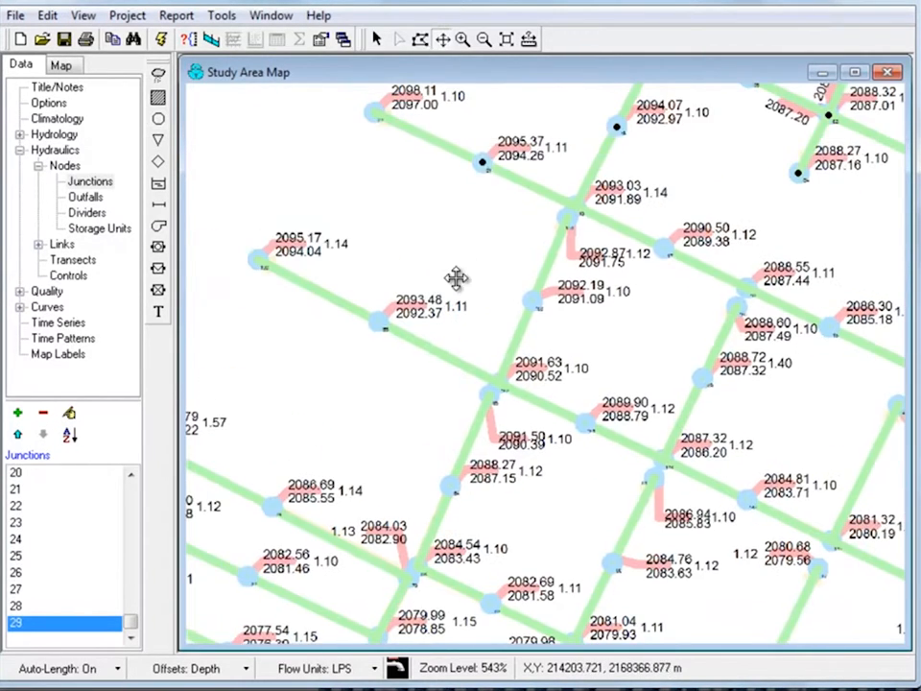
{"action": "left_click", "coordinate": [373, 113]}
{"action": "left_click", "coordinate": [566, 219]}
{"action": "left_click", "coordinate": [576, 205]}
{"action": "left_click", "coordinate": [664, 248]}
{"action": "left_click", "coordinate": [898, 403]}
{"action": "left_click", "coordinate": [832, 541]}
{"action": "left_click", "coordinate": [748, 499]}
{"action": "left_click", "coordinate": [702, 377]}
{"action": "left_click", "coordinate": [662, 459]}
{"action": "left_click", "coordinate": [585, 422]}
{"action": "left_click", "coordinate": [532, 301]}
{"action": "left_click", "coordinate": [379, 320]}
{"action": "left_click", "coordinate": [491, 393]}
{"action": "left_click", "coordinate": [818, 568]}
{"action": "left_click", "coordinate": [491, 603]}
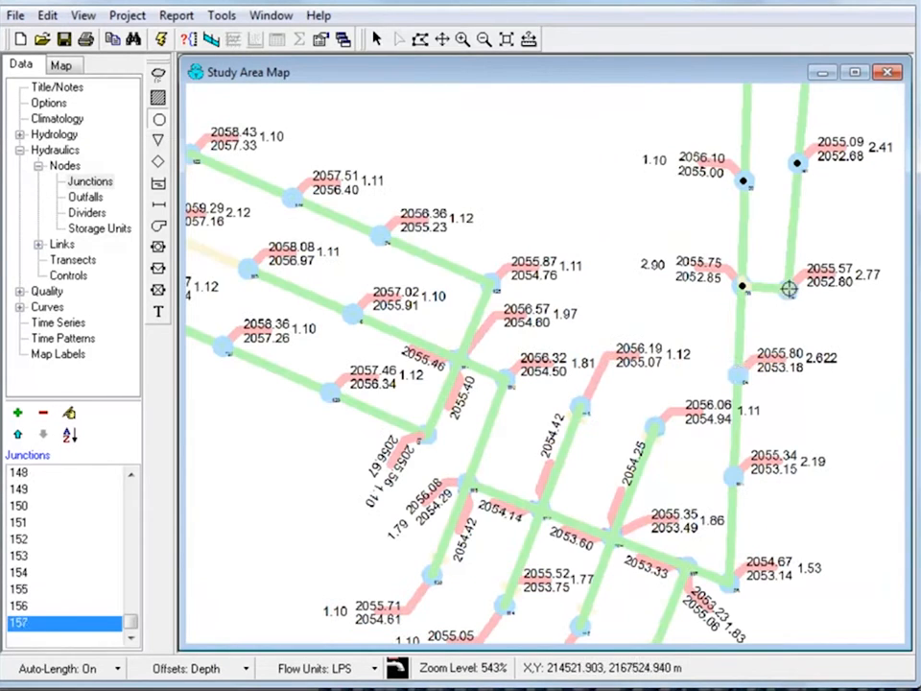
Place junctions on the manholes down the eastern trunk sewer of the southern block, ending at the first street intersection.
{"action": "left_click", "coordinate": [788, 289]}
{"action": "left_click", "coordinate": [738, 374]}
{"action": "left_click", "coordinate": [733, 477]}
{"action": "left_click", "coordinate": [729, 581]}
{"action": "left_click", "coordinate": [687, 569]}
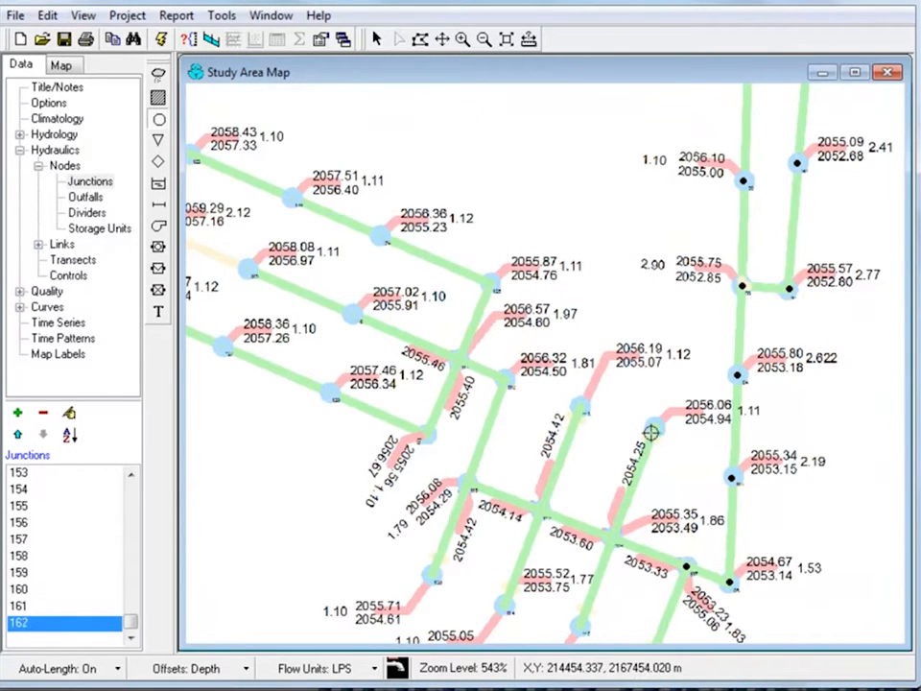
Place junctions at the central intersection manholes and along the northernmost street of the southern block.
{"action": "left_click", "coordinate": [503, 379]}
{"action": "left_click", "coordinate": [456, 358]}
{"action": "left_click", "coordinate": [490, 281]}
{"action": "left_click", "coordinate": [380, 234]}
{"action": "left_click", "coordinate": [292, 195]}
{"action": "left_click", "coordinate": [362, 103]}
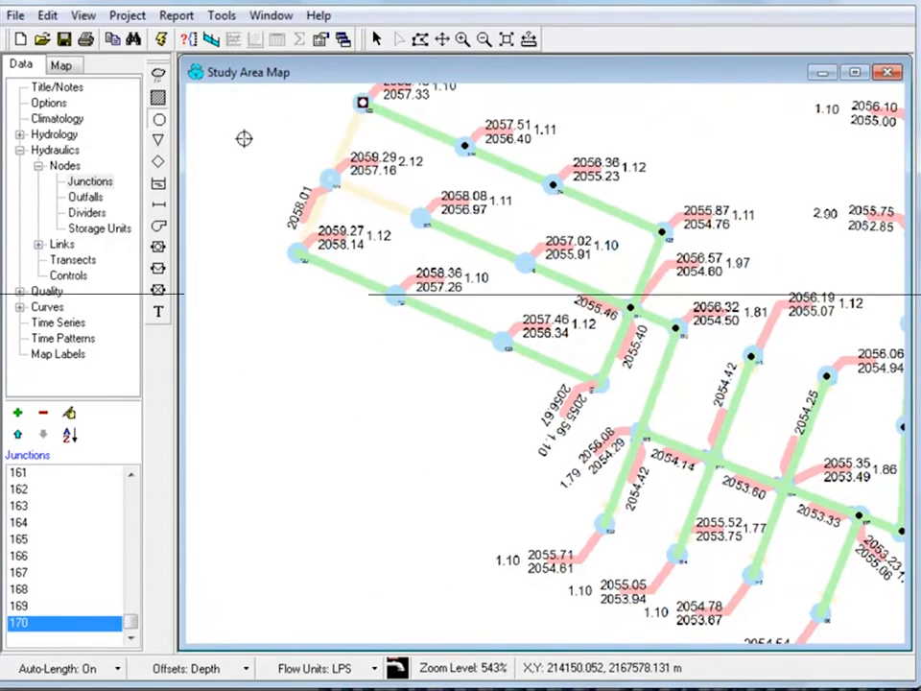
Place junctions along the two western streets and on the southern dead-end manholes of the southern block.
{"action": "left_click", "coordinate": [331, 180]}
{"action": "left_click", "coordinate": [395, 295]}
{"action": "left_click", "coordinate": [421, 217]}
{"action": "left_click", "coordinate": [523, 261]}
{"action": "left_click", "coordinate": [502, 343]}
{"action": "left_click", "coordinate": [597, 383]}
{"action": "left_click", "coordinate": [640, 432]}
{"action": "left_click", "coordinate": [604, 523]}
{"action": "left_click", "coordinate": [677, 553]}
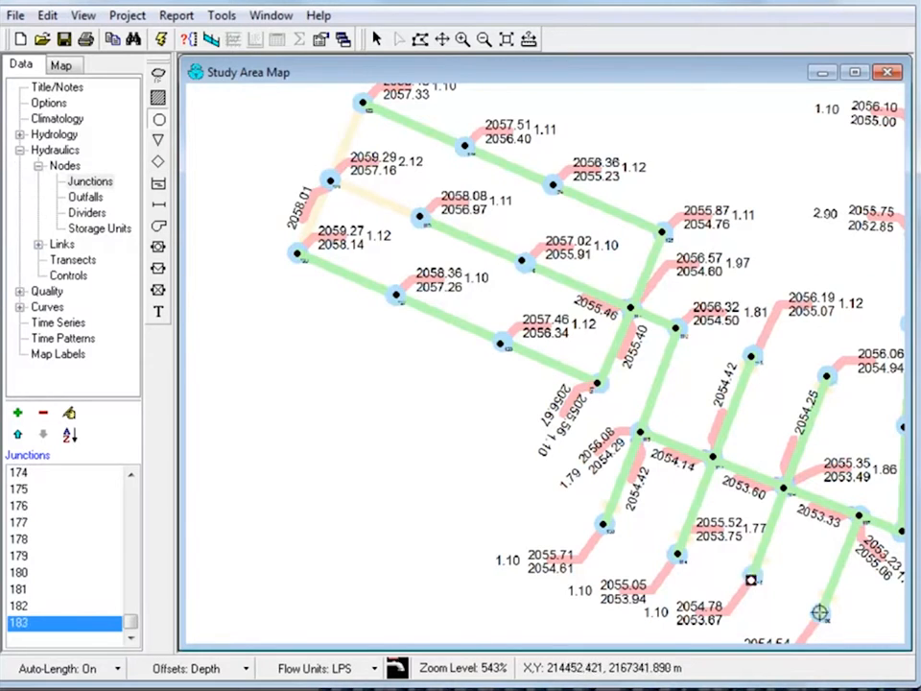
{"action": "left_click", "coordinate": [819, 612]}
Place the last two junctions on the eastern outlet line, ending at the manhole marked 2049.89.
{"action": "left_click", "coordinate": [624, 261]}
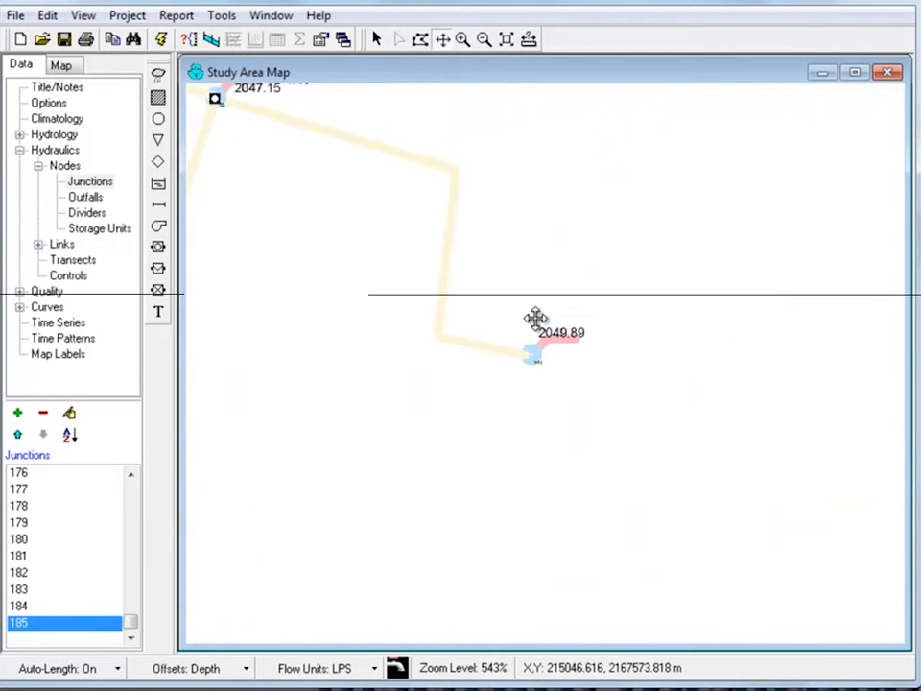
{"action": "left_click", "coordinate": [529, 355]}
{"action": "left_click", "coordinate": [507, 38]}
Open the properties of the northernmost junction, Junction 8, and position the property window clear of the network.
{"action": "left_click", "coordinate": [462, 39]}
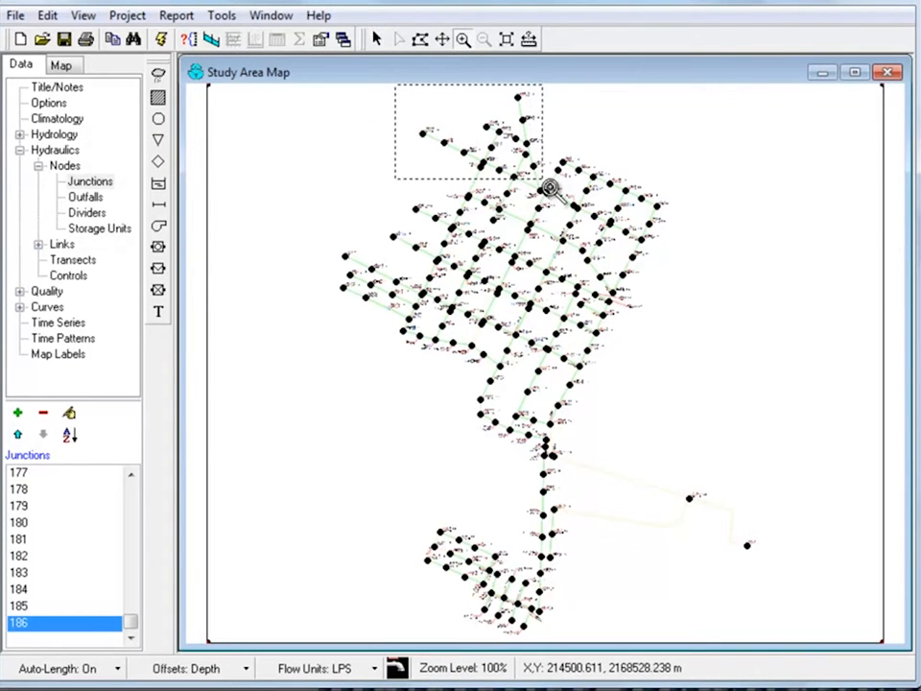
{"action": "left_click_drag", "start_coordinate": [556, 185], "coordinate": [553, 193]}
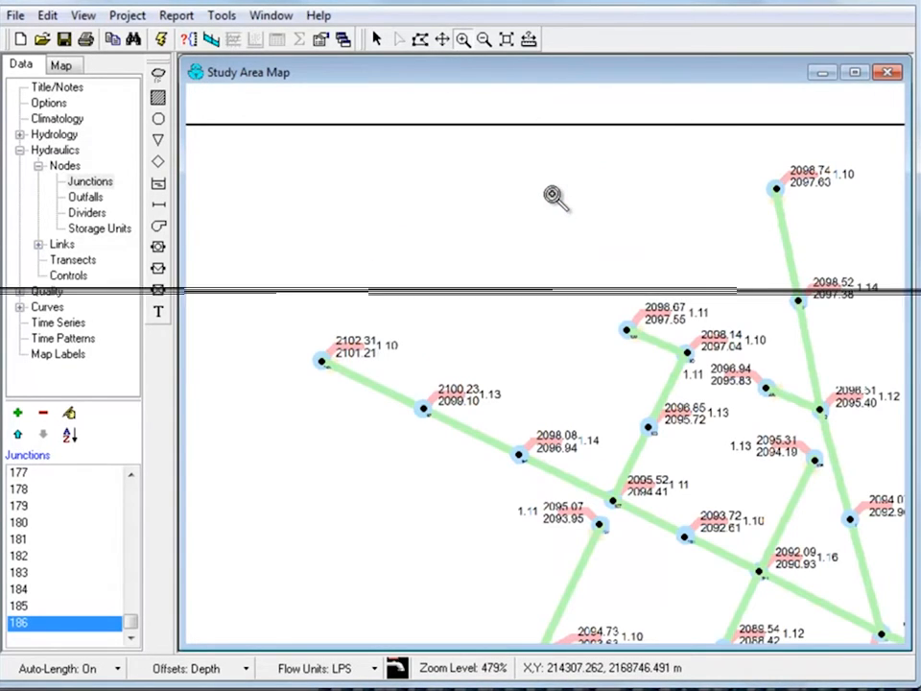
{"action": "left_click", "coordinate": [440, 40]}
{"action": "left_click_drag", "start_coordinate": [691, 428], "coordinate": [606, 380]}
{"action": "left_click", "coordinate": [377, 39]}
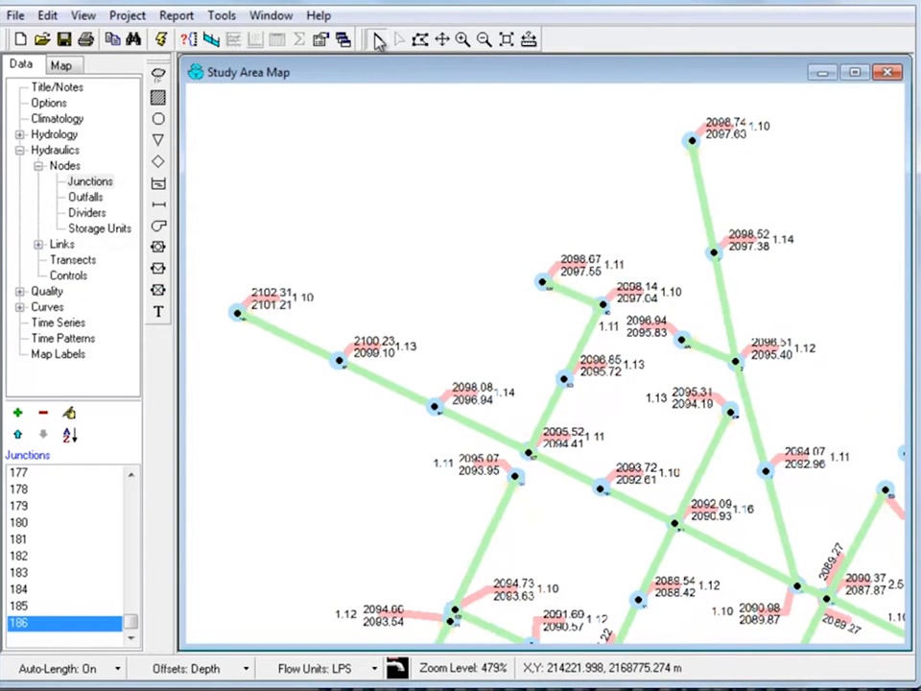
{"action": "double_click", "coordinate": [694, 143]}
{"action": "left_click_drag", "start_coordinate": [679, 86], "coordinate": [145, 103]}
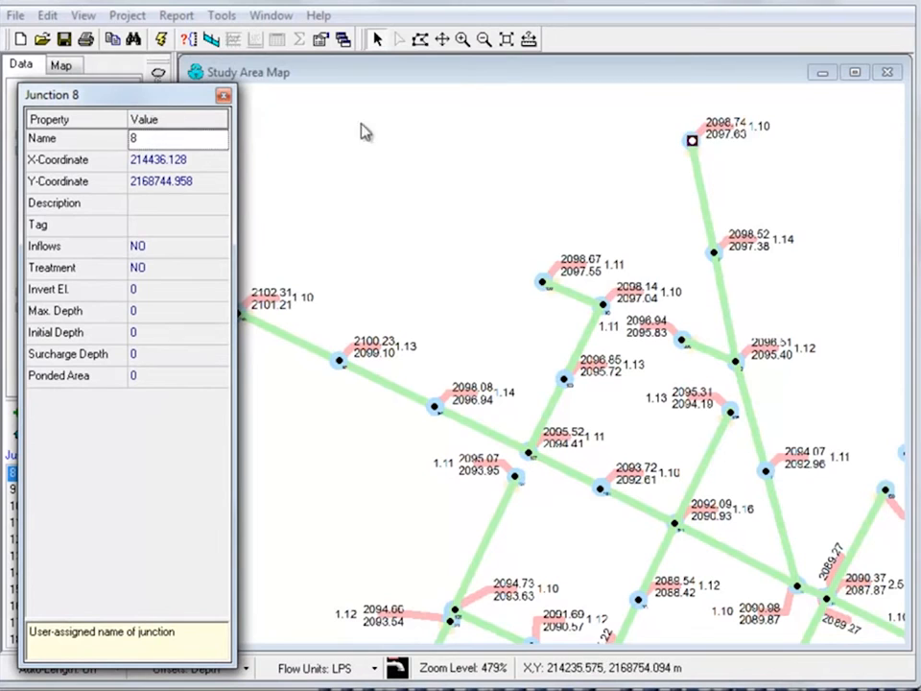
{"action": "left_click", "coordinate": [442, 40]}
{"action": "left_click_drag", "start_coordinate": [437, 142], "coordinate": [499, 155]}
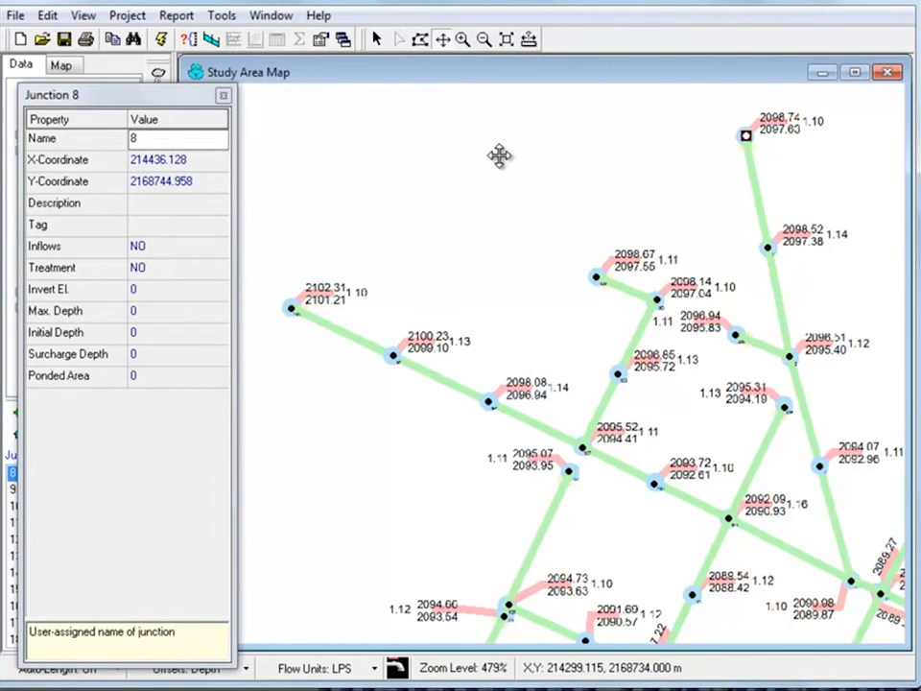
Set Junction 8's invert elevation to 2097.63 m and its maximum depth to 1.1 m.
{"action": "left_click", "coordinate": [103, 154]}
{"action": "left_click", "coordinate": [103, 164]}
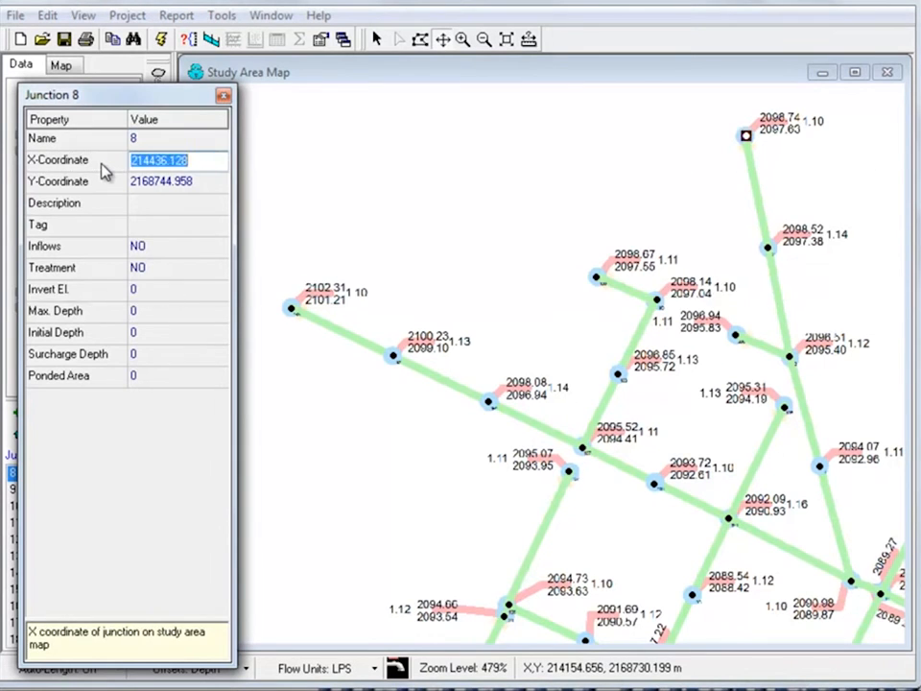
{"action": "left_click", "coordinate": [94, 249]}
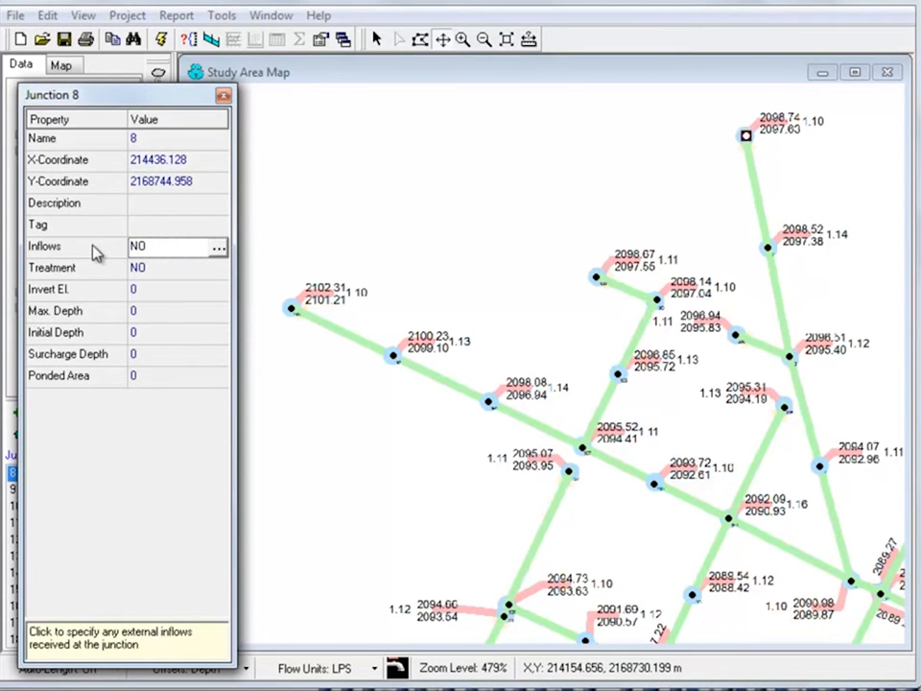
{"action": "left_click", "coordinate": [378, 40]}
{"action": "left_click", "coordinate": [159, 284]}
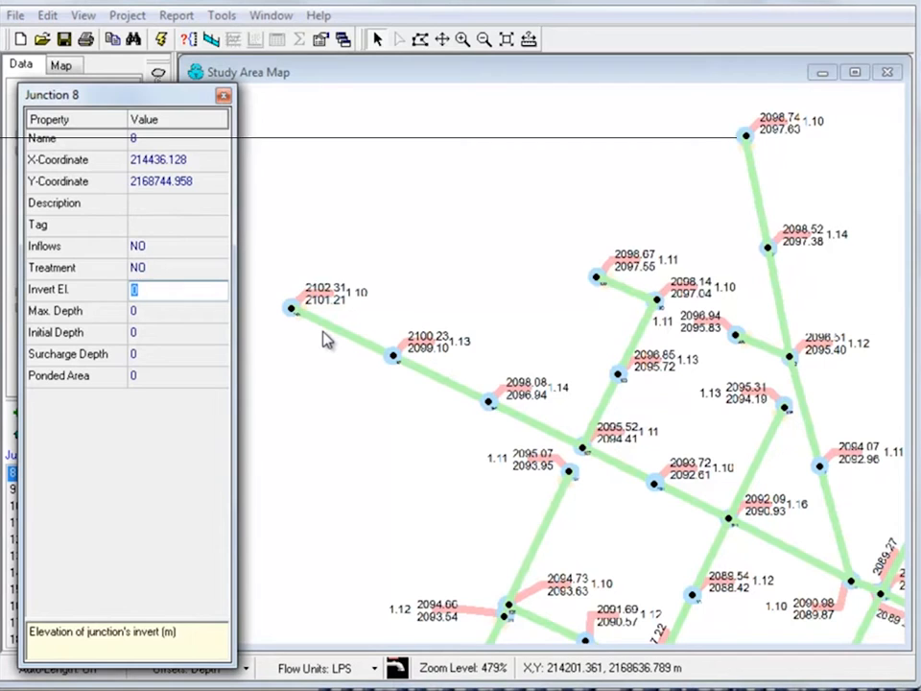
{"action": "type", "text": "2097.63"}
{"action": "left_click", "coordinate": [182, 311]}
{"action": "type", "text": "1.1"}
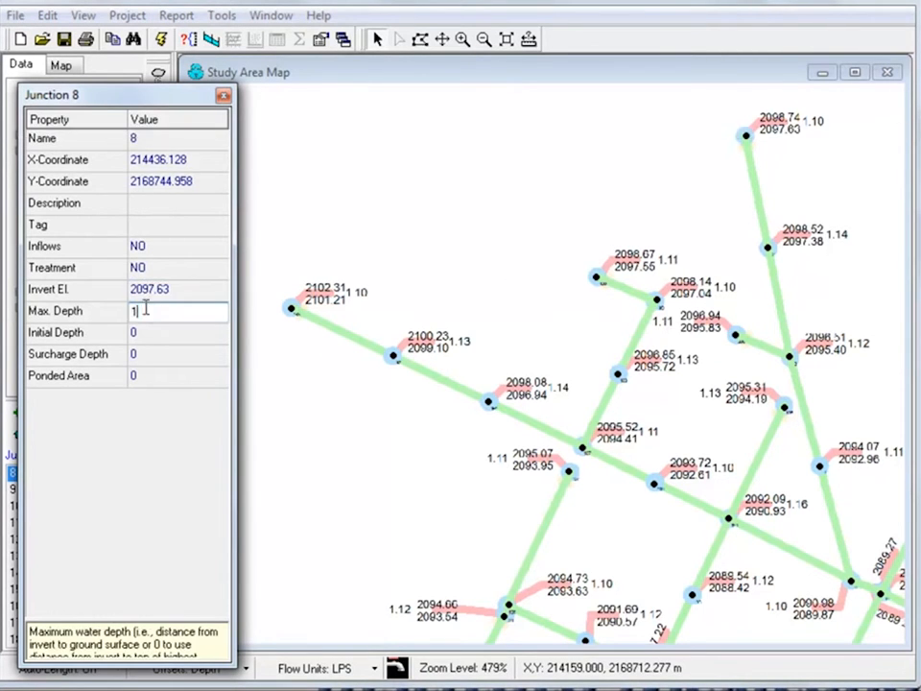
For the junction directly south of Junction 8, set the invert elevation to 2097.38 m and maximum depth to 1.14 m.
{"action": "left_click", "coordinate": [767, 248]}
{"action": "left_click", "coordinate": [149, 289]}
{"action": "type", "text": "2097.38"}
{"action": "left_click", "coordinate": [144, 310]}
{"action": "type", "text": "1.14"}
For the junction at the manhole marked 2098.67, set the invert elevation to 2097.55 m and maximum depth to 1.11 m.
{"action": "left_click", "coordinate": [596, 277]}
{"action": "left_click", "coordinate": [164, 288]}
{"action": "type", "text": "2097.55"}
{"action": "left_click", "coordinate": [149, 309]}
{"action": "type", "text": "1.11"}
Set Junction 6's invert elevation to 2097.04 m and its maximum depth to 1.1 m.
{"action": "left_click", "coordinate": [657, 301]}
{"action": "left_click", "coordinate": [171, 288]}
{"action": "type", "text": "097.04"}
{"action": "left_click", "coordinate": [149, 310]}
{"action": "type", "text": "1.1"}
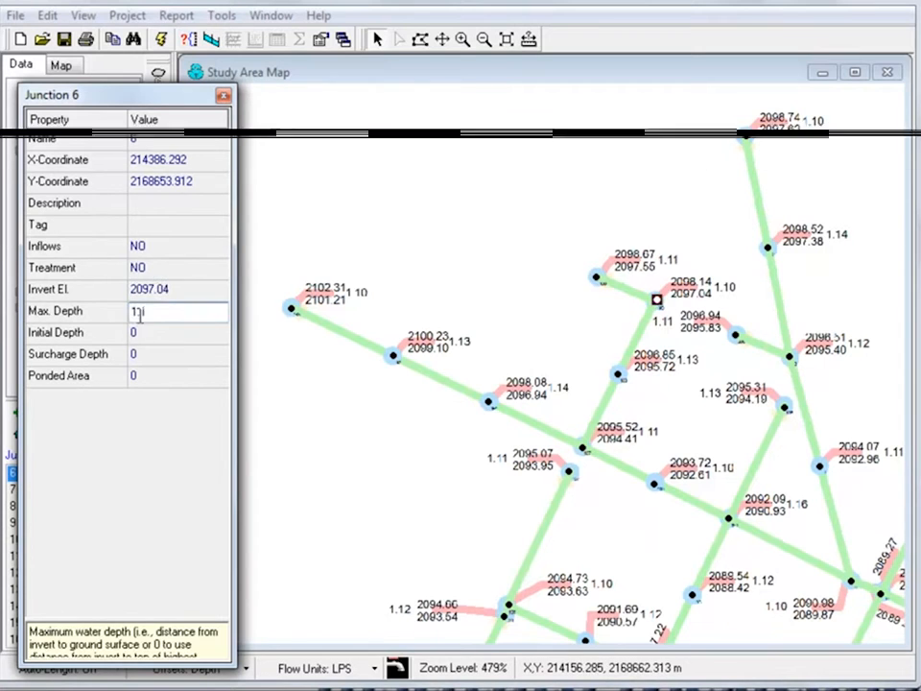
For the westernmost junction of the northern street, set the invert elevation to 2101.21 m and maximum depth to 1.1 m.
{"action": "left_click", "coordinate": [290, 307]}
{"action": "left_click", "coordinate": [164, 288]}
{"action": "type", "text": "2101.21"}
{"action": "left_click", "coordinate": [149, 310]}
{"action": "type", "text": "1.1"}
For the second junction from the west on the northern street, set the invert elevation to 2099.1 m and maximum depth to 1.13 m.
{"action": "left_click", "coordinate": [393, 356]}
{"action": "left_click", "coordinate": [164, 287]}
{"action": "type", "text": "2099.1"}
{"action": "left_click", "coordinate": [149, 310]}
{"action": "type", "text": "1.13"}
Set Junction 3's invert elevation to 2096.94 m and its maximum depth to 1.14 m.
{"action": "left_click", "coordinate": [489, 402]}
{"action": "left_click", "coordinate": [181, 289]}
{"action": "left_click", "coordinate": [149, 310]}
{"action": "type", "text": "1.14"}
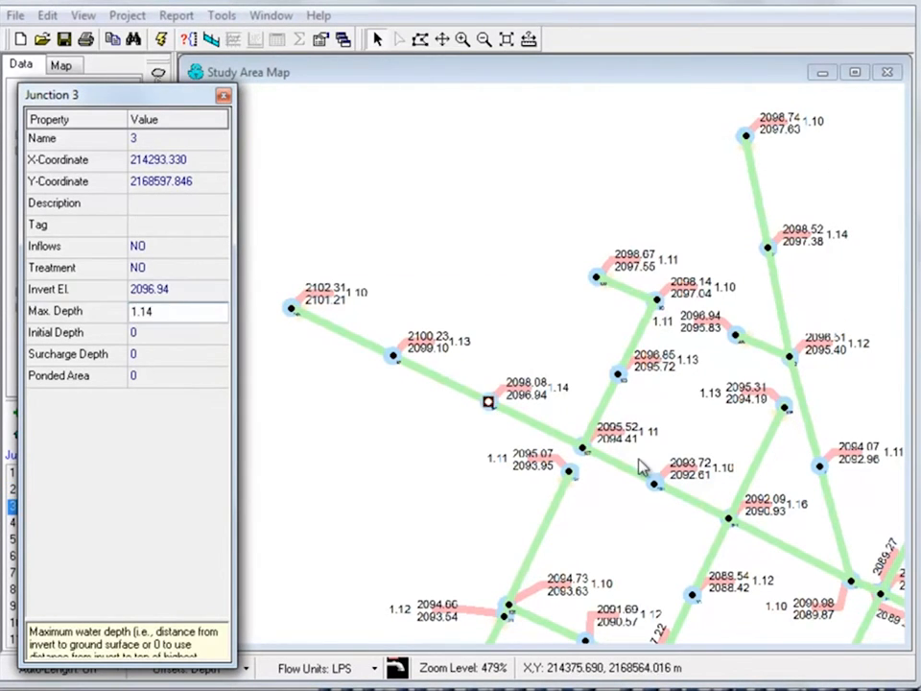
For the intersection junction just east of Junction 3, set the invert elevation to 2094.41 m and maximum depth to 1.11 m.
{"action": "left_click", "coordinate": [583, 447]}
{"action": "left_click", "coordinate": [163, 288]}
{"action": "type", "text": "2094.41"}
{"action": "left_click", "coordinate": [148, 310]}
{"action": "type", "text": "1.11"}
For the junction between Junction 6 and that intersection, set the invert elevation to 2095.72 m and maximum depth to 1.13 m.
{"action": "left_click", "coordinate": [618, 373]}
{"action": "left_click", "coordinate": [163, 288]}
{"action": "type", "text": "2095.72"}
{"action": "left_click", "coordinate": [149, 310]}
{"action": "type", "text": "1.13"}
Check the neighbouring junctions and set the invert elevation of the short eastern spur's end junction to 2095.83 m.
{"action": "left_click", "coordinate": [656, 300]}
{"action": "left_click", "coordinate": [596, 278]}
{"action": "left_click", "coordinate": [735, 334]}
{"action": "left_click", "coordinate": [767, 247]}
{"action": "left_click", "coordinate": [735, 334]}
{"action": "left_click", "coordinate": [163, 288]}
{"action": "type", "text": "2095.83"}
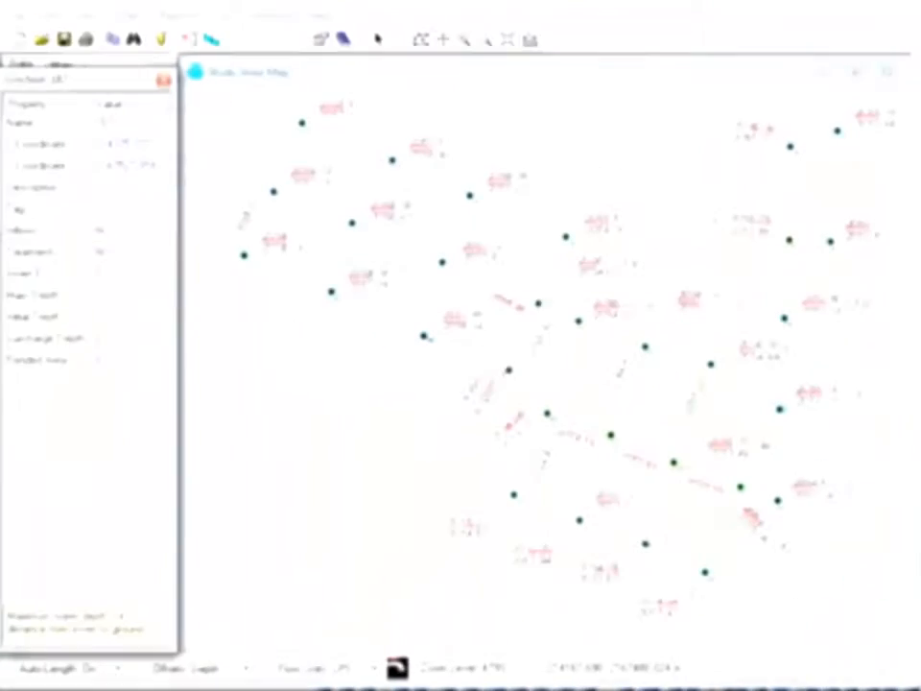
In the southern block, set an invert elevation of 2054.76 m, and give Junction 166 invert elevation 2054.6 m and maximum depth 1.97 m.
{"action": "type", "text": "2054.76"}
{"action": "key", "text": "Return"}
{"action": "type", "text": "12054.6"}
{"action": "key", "text": "Return"}
{"action": "type", "text": "1.57"}
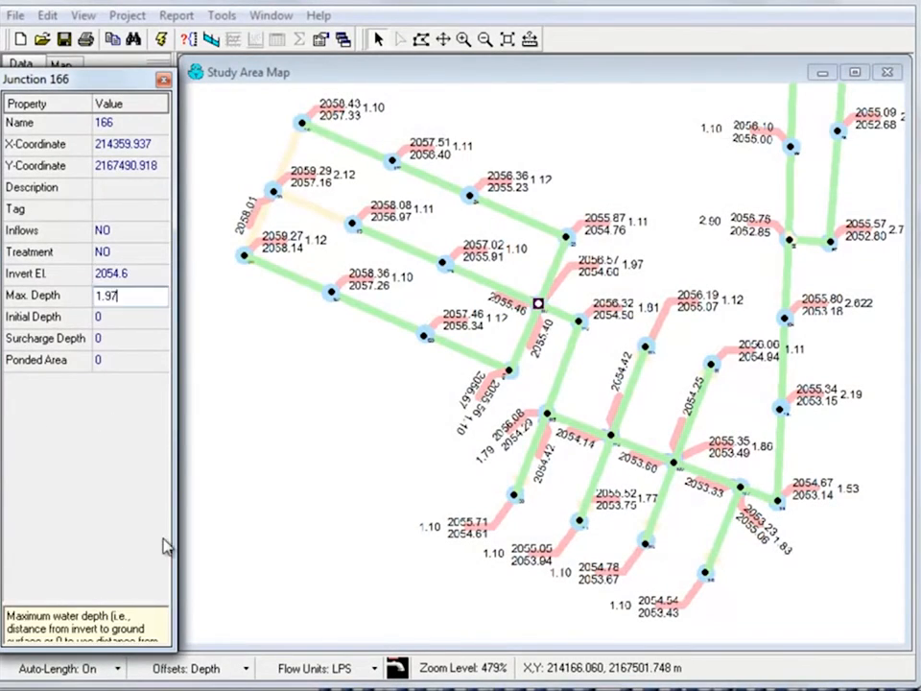
For Junction 165, set the invert elevation to 2054.5 m and maximum depth to 1.81 m.
{"action": "left_click", "coordinate": [536, 305]}
{"action": "type", "text": "2056.6"}
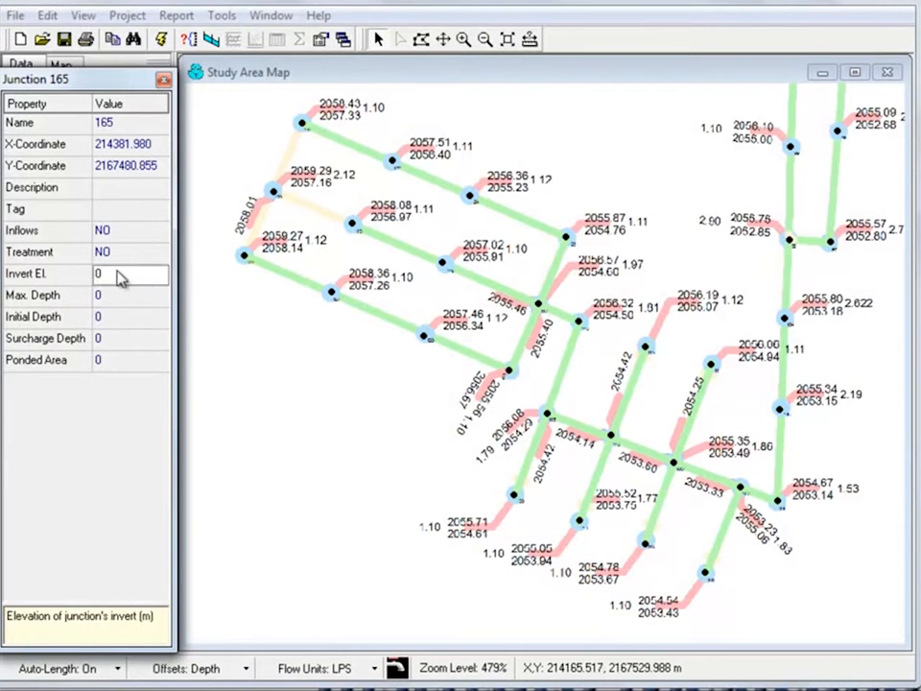
{"action": "type", "text": "2054.5"}
{"action": "key", "text": "Return"}
{"action": "type", "text": "1.81"}
Give Junction 178 invert elevation 2054.29 m and maximum depth 1.79 m, and set Junction 179's invert elevation to 2054.61 m.
{"action": "type", "text": "2054.29"}
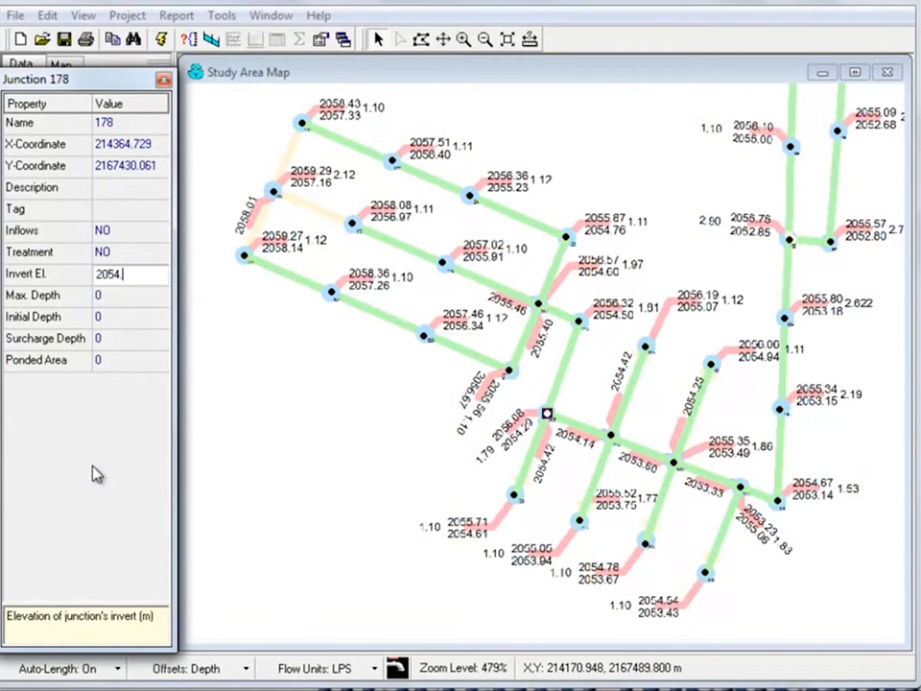
{"action": "key", "text": "Return"}
{"action": "type", "text": "1"}
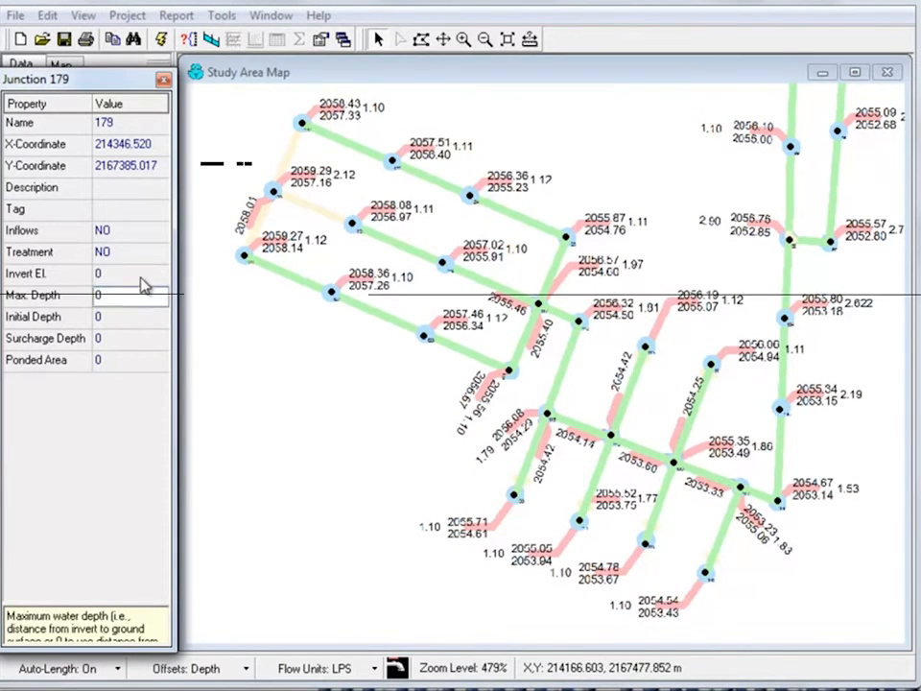
{"action": "type", "text": "2054.65"}
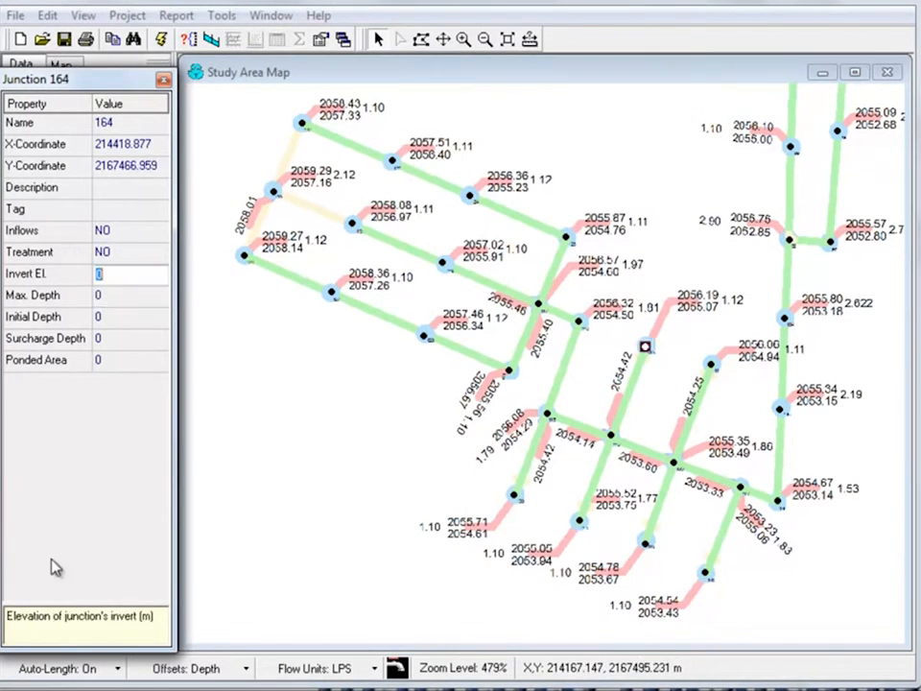
For Junction 164, set the invert elevation to 2055.07 m and maximum depth to 1.12 m.
{"action": "type", "text": "2055.07"}
{"action": "key", "text": "Return"}
{"action": "type", "text": "1.1"}
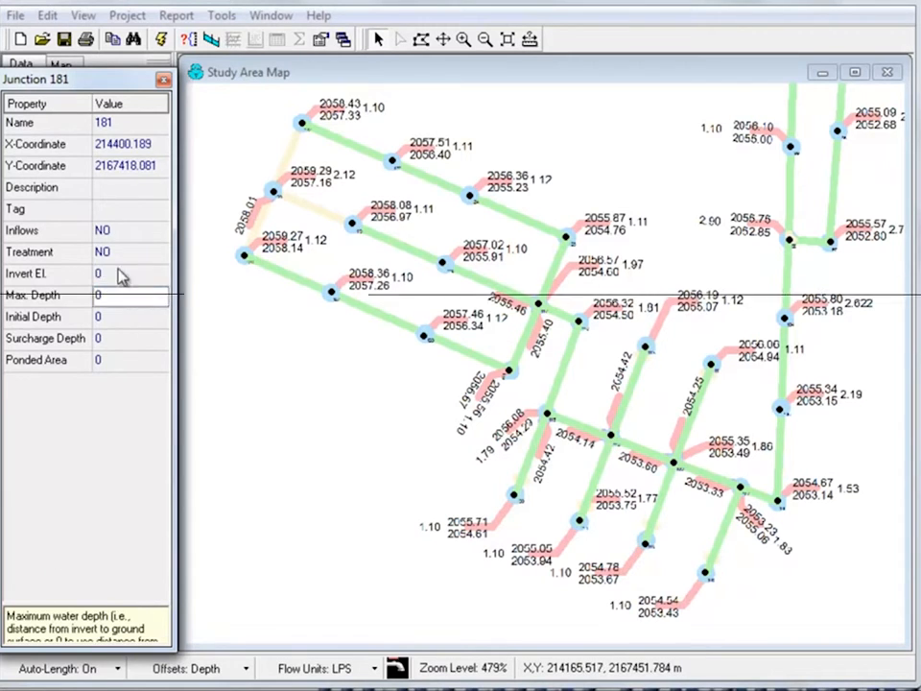
Set Junction 181's invert elevation to 2053.8 m, and give Junction 180 invert elevation 2053.94 m and maximum depth 1.1 m.
{"action": "left_click", "coordinate": [119, 276]}
{"action": "type", "text": "2055"}
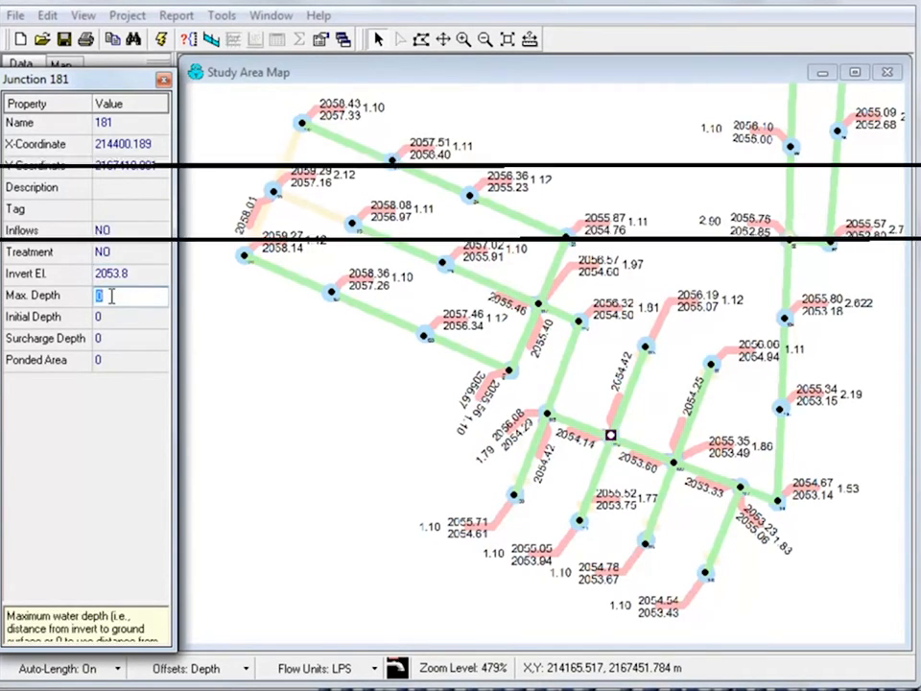
{"action": "type", "text": ".8"}
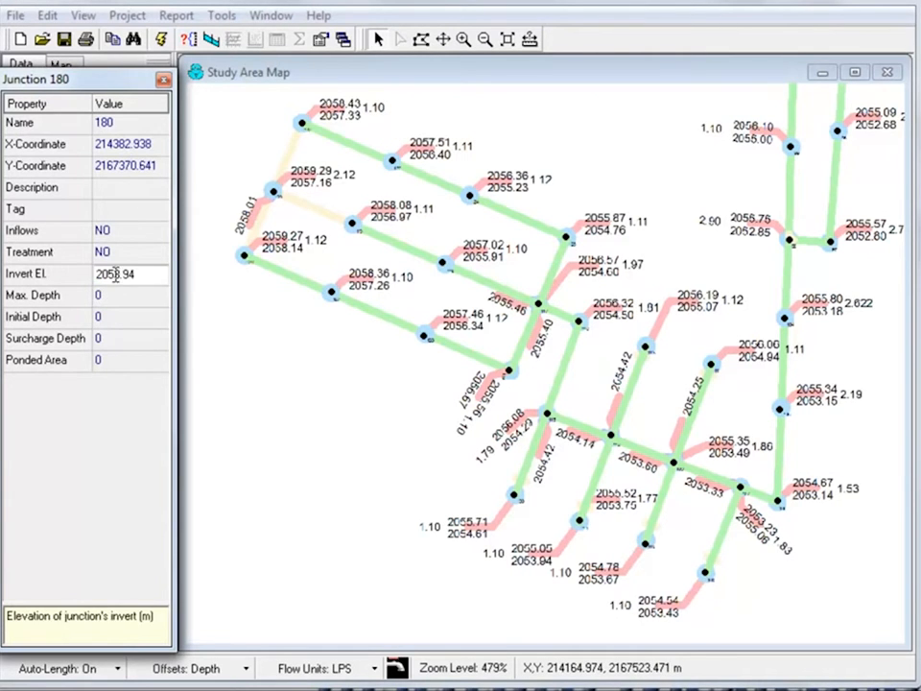
{"action": "key", "text": "Return"}
{"action": "type", "text": "1.1"}
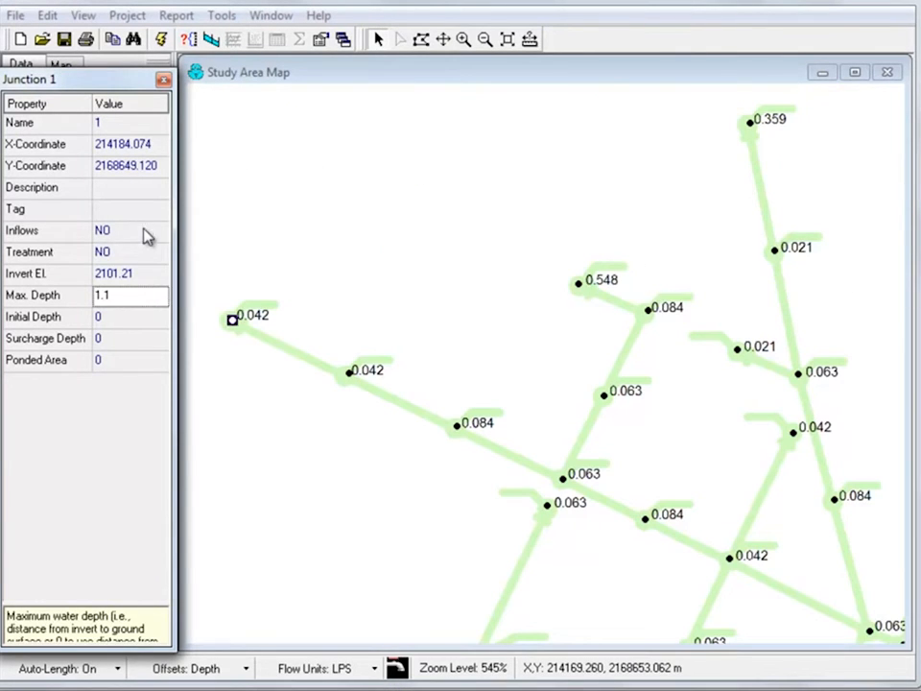
Set the average dry-weather inflow of Junction 1 to 0.042 LPS.
{"action": "left_click", "coordinate": [152, 233]}
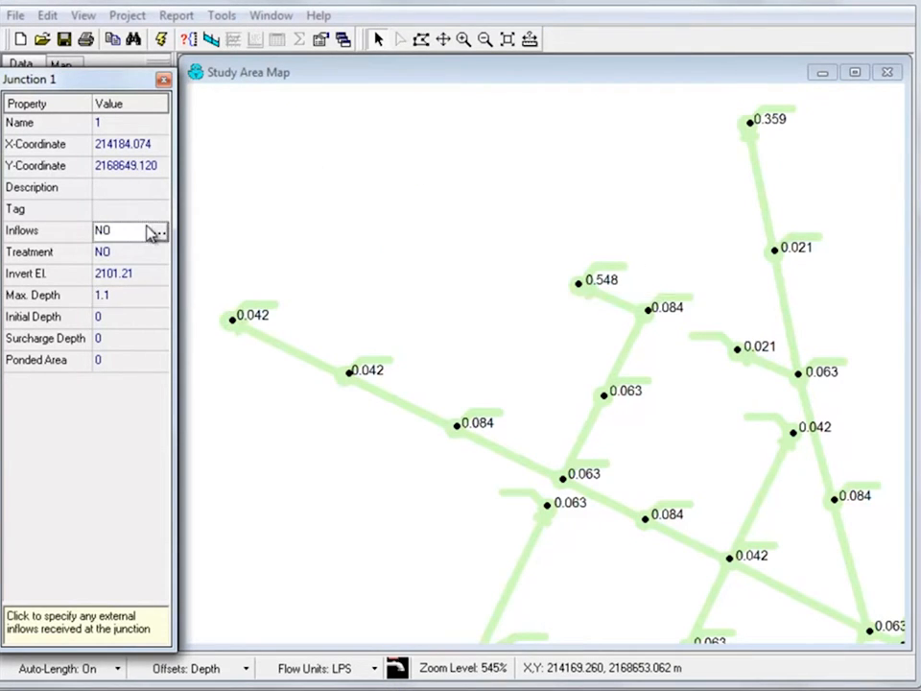
{"action": "left_click", "coordinate": [158, 234]}
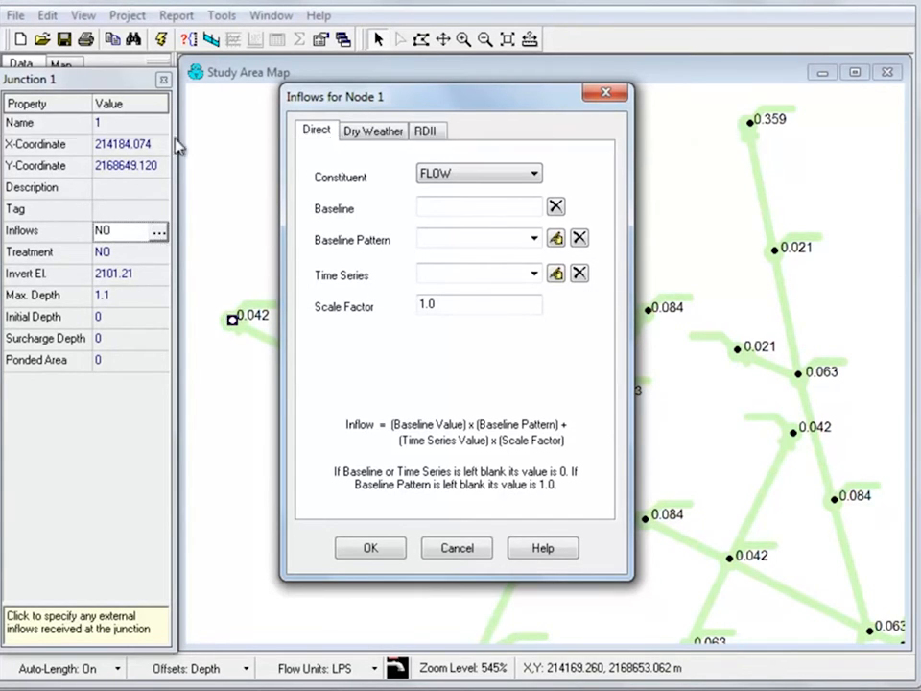
{"action": "left_click", "coordinate": [374, 132]}
{"action": "left_click_drag", "start_coordinate": [374, 96], "coordinate": [611, 132]}
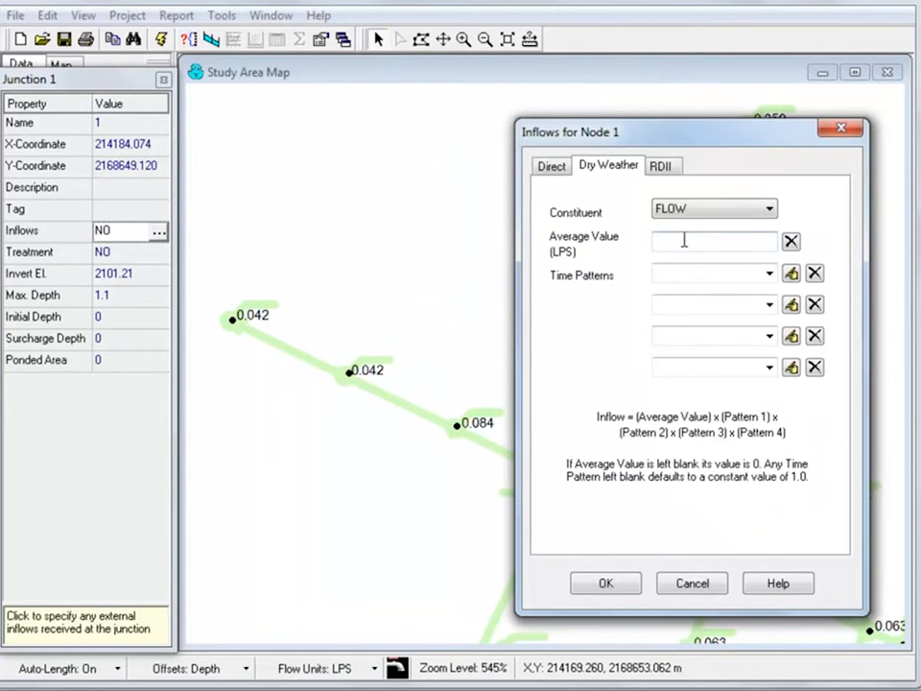
{"action": "left_click", "coordinate": [684, 241]}
{"action": "type", "text": "0.042"}
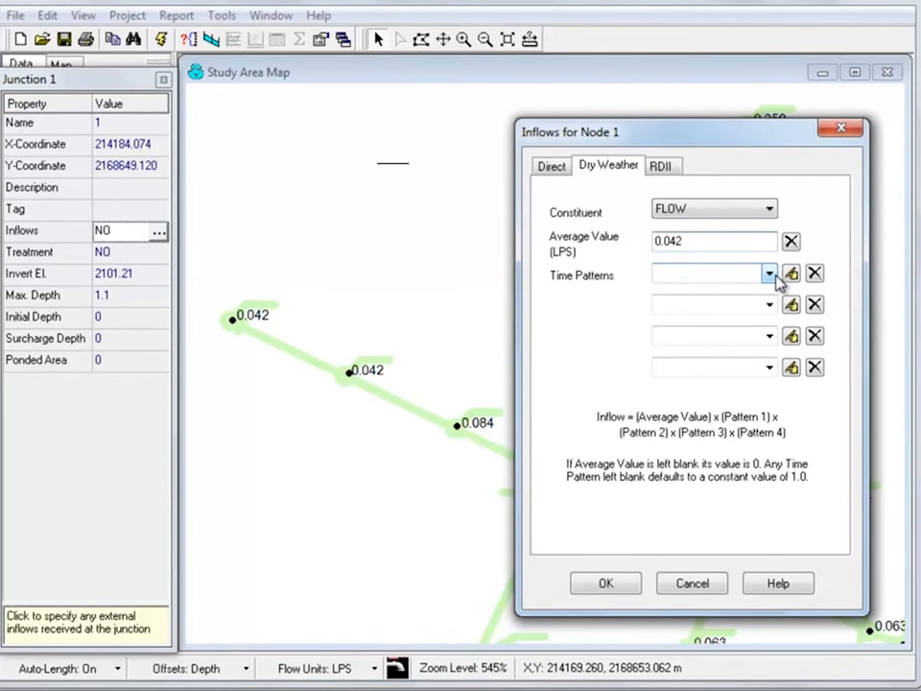
Create an hourly time pattern named CVHD for Junction 1's dry-weather inflow.
{"action": "left_click", "coordinate": [790, 274]}
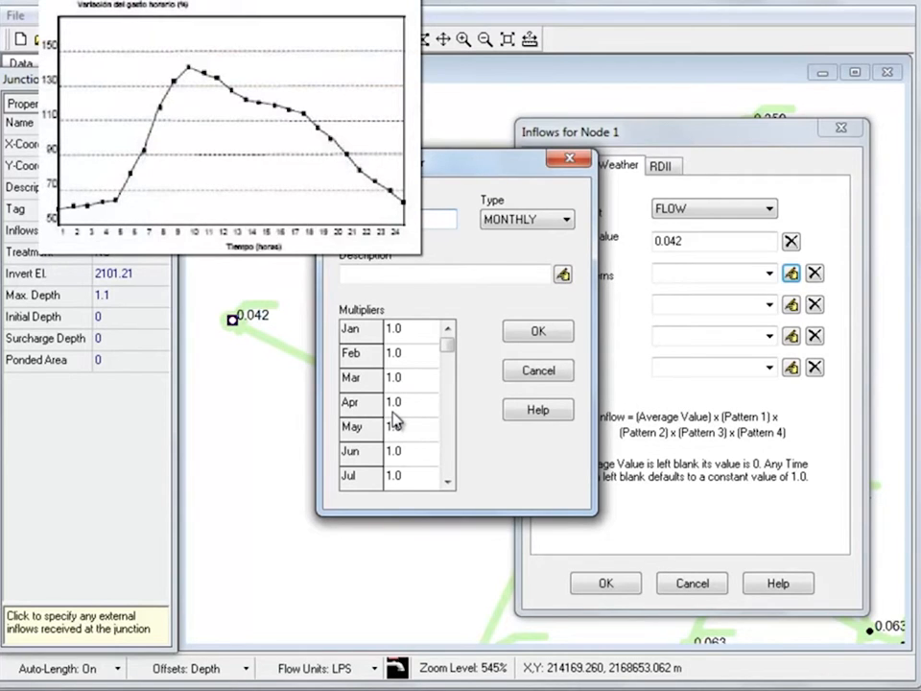
{"action": "left_click", "coordinate": [511, 222]}
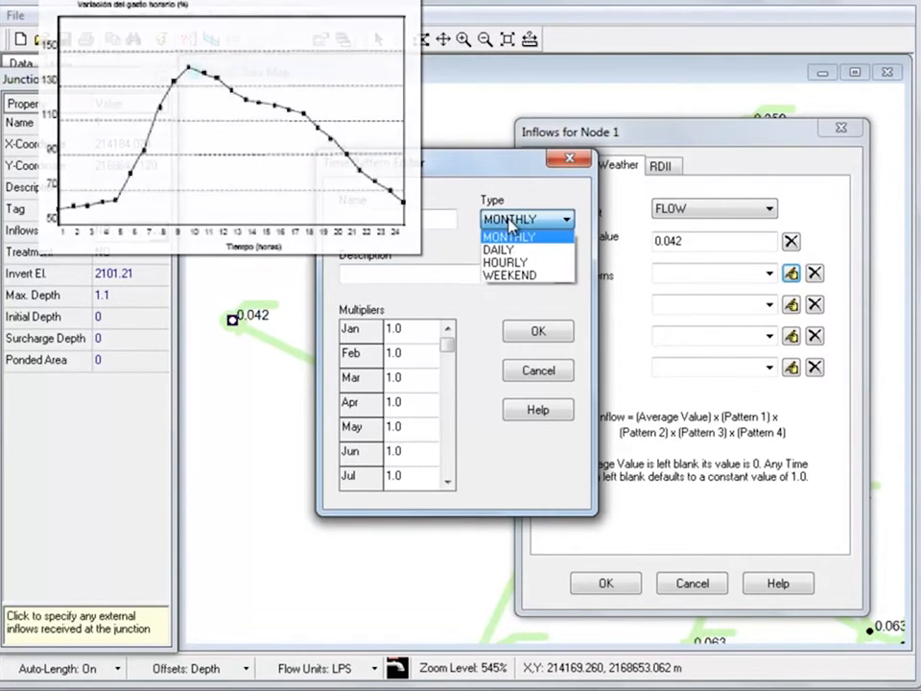
{"action": "left_click", "coordinate": [533, 263]}
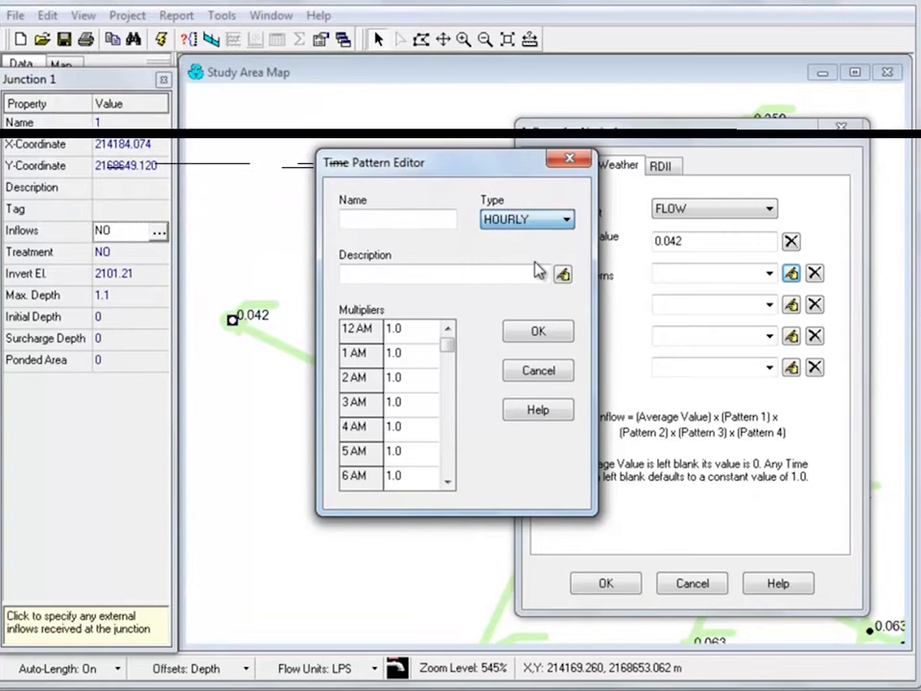
{"action": "left_click", "coordinate": [425, 218]}
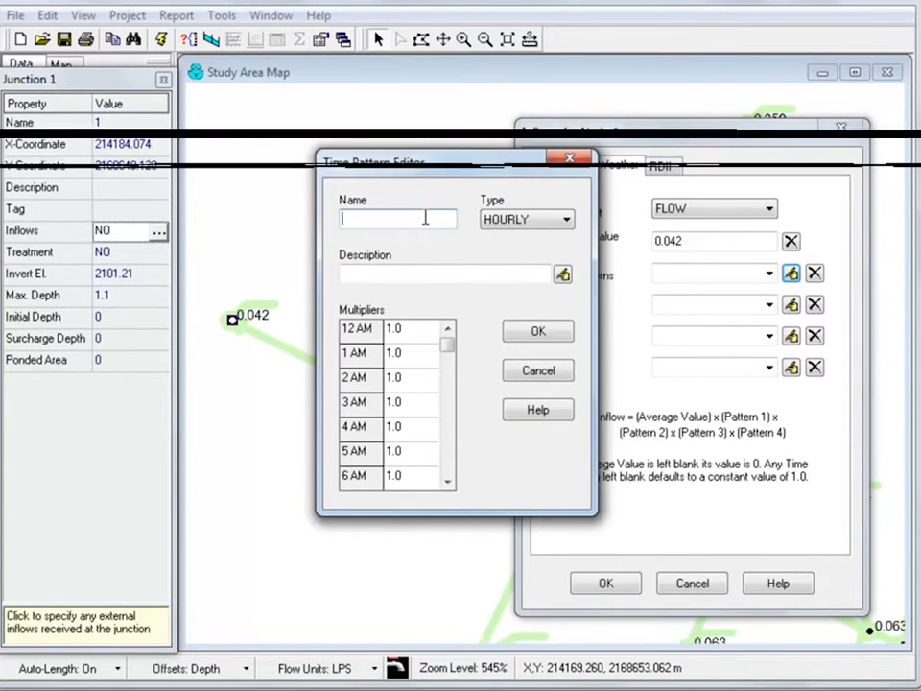
{"action": "type", "text": "C"}
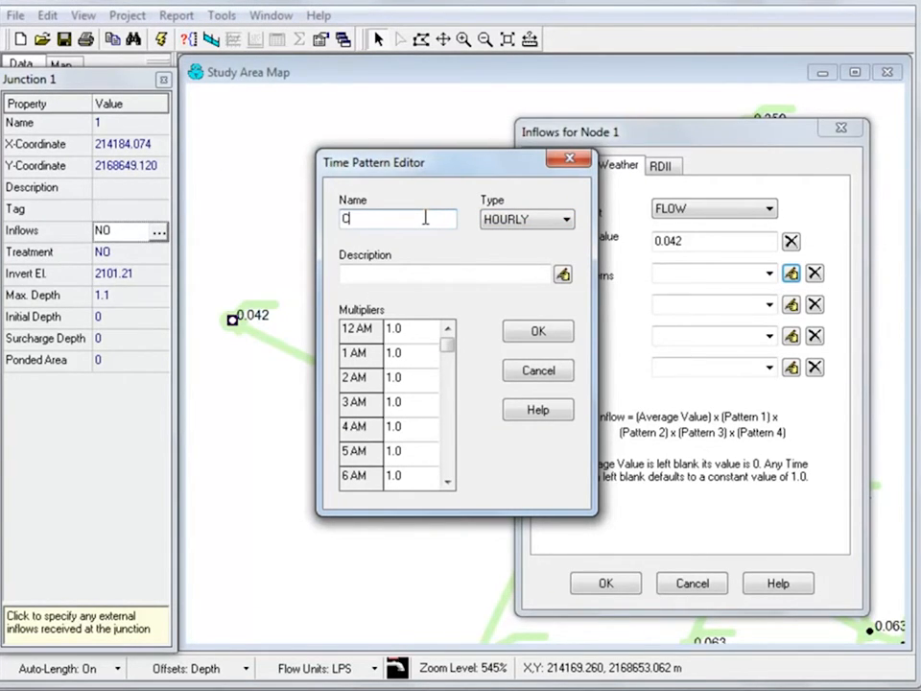
{"action": "type", "text": "VHD"}
Enter the pattern's 12 AM to 10 AM multipliers, starting with 0.606 and including 0.651 at 4 AM, 1.372 at 9 AM and 1.343 at 10 AM.
{"action": "left_click", "coordinate": [413, 330]}
{"action": "type", "text": "0.606"}
{"action": "key", "text": "Return"}
{"action": "type", "text": "0.616"}
{"action": "key", "text": "Return"}
{"action": "type", "text": "0.633"}
{"action": "type", "text": "0.651"}
{"action": "key", "text": "Return"}
{"action": "type", "text": "0.628"}
{"action": "key", "text": "Return"}
{"action": "type", "text": "0.938"}
{"action": "key", "text": "Return"}
{"action": "type", "text": "1.199 1.307"}
{"action": "key", "text": "Return"}
{"action": "type", "text": "1.372"}
{"action": "key", "text": "Return"}
{"action": "type", "text": "1.343"}
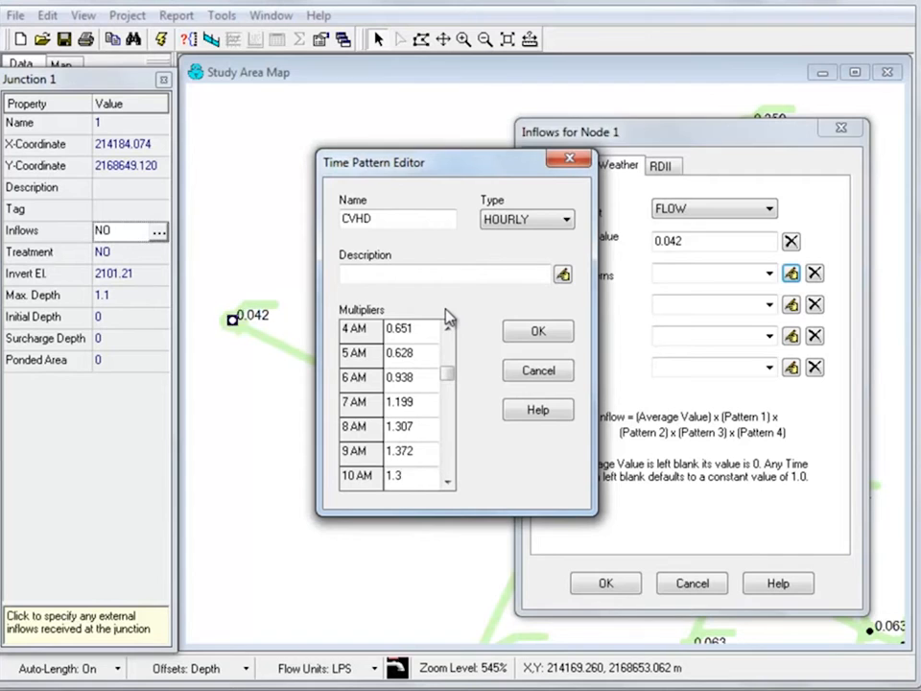
{"action": "key", "text": "Return"}
Enter the pattern multipliers 1.329 for 11 AM, 1.286 for 12 PM, 1.266 for 1 PM and 1.216 for 2 PM.
{"action": "type", "text": "1.329"}
{"action": "key", "text": "Return"}
{"action": "type", "text": "1.2"}
{"action": "type", "text": "86"}
{"action": "key", "text": "Return"}
{"action": "type", "text": "1.266"}
{"action": "key", "text": "Return"}
{"action": "type", "text": "1.216"}
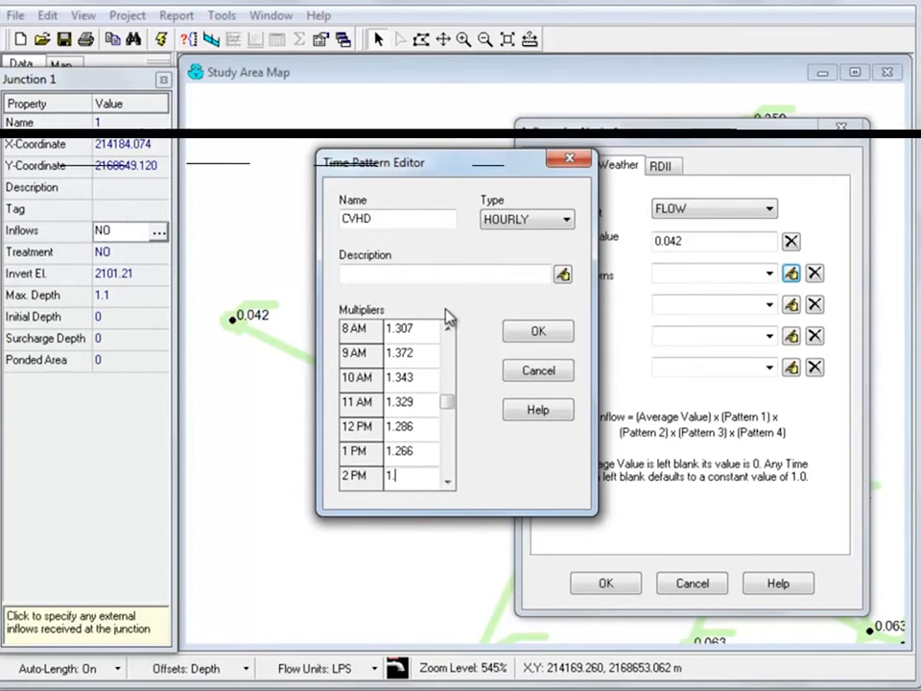
{"action": "key", "text": "Return"}
Enter the 3 PM to 11 PM multipliers, from 1.201 down to 0.651, and save the pattern and Junction 1's inflow.
{"action": "type", "text": "1.201 1.196 1.01.151"}
{"action": "key", "text": "Return"}
{"action": "type", "text": "1.121"}
{"action": "key", "text": "Return"}
{"action": "type", "text": "1.056 0.901"}
{"action": "key", "text": "Return"}
{"action": "type", "text": "0.784 0.71"}
{"action": "key", "text": "Return"}
{"action": "type", "text": "0.651"}
{"action": "left_click", "coordinate": [528, 336]}
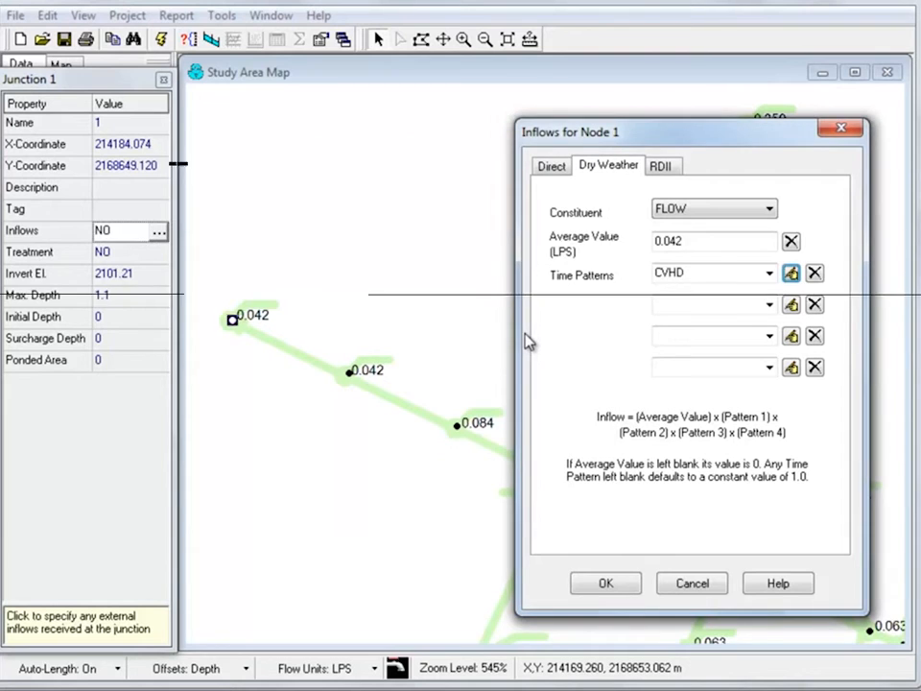
{"action": "left_click", "coordinate": [605, 584]}
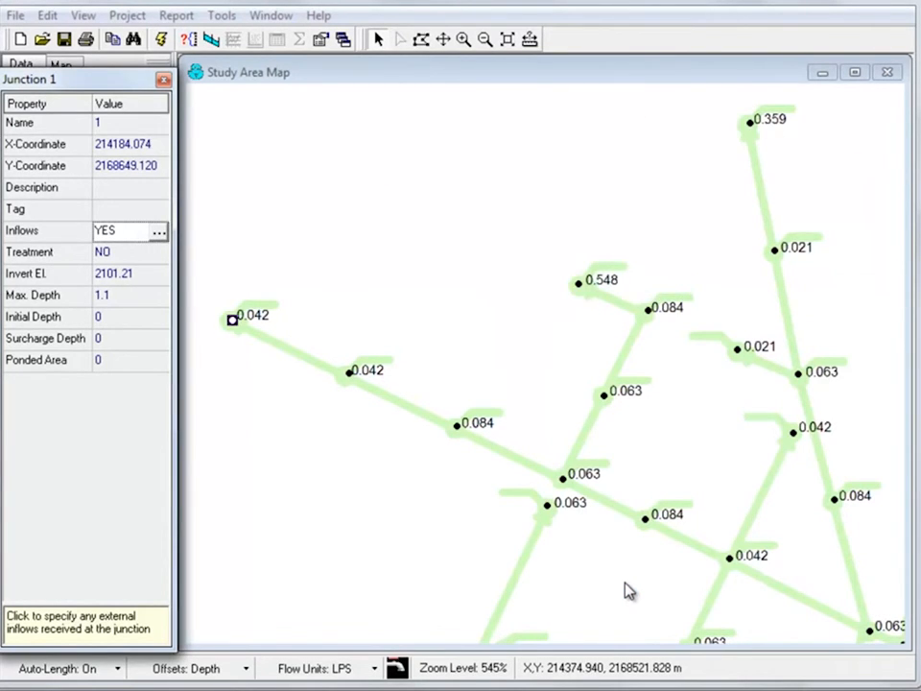
Give Junction 2 an average dry-weather inflow of 0.042 LPS with the CVHD time pattern.
{"action": "left_click", "coordinate": [349, 374]}
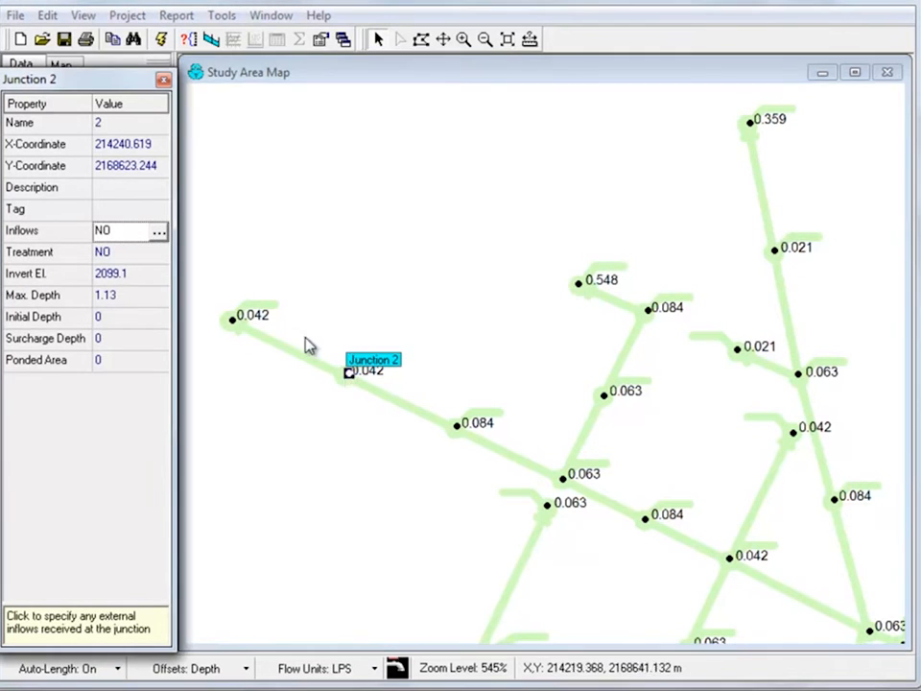
{"action": "left_click", "coordinate": [161, 234]}
{"action": "left_click_drag", "start_coordinate": [436, 102], "coordinate": [609, 126]}
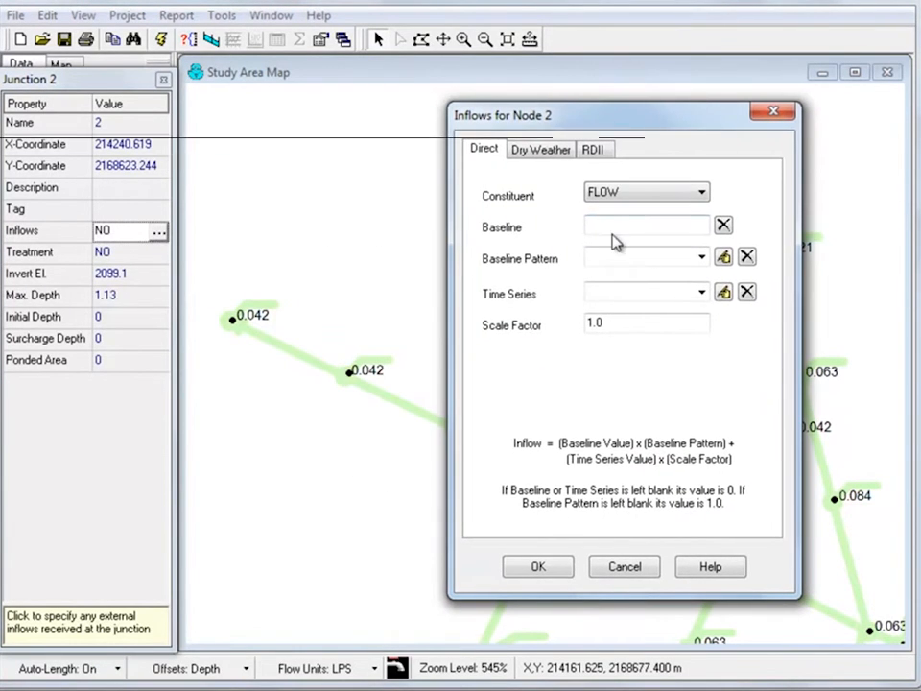
{"action": "left_click", "coordinate": [553, 151]}
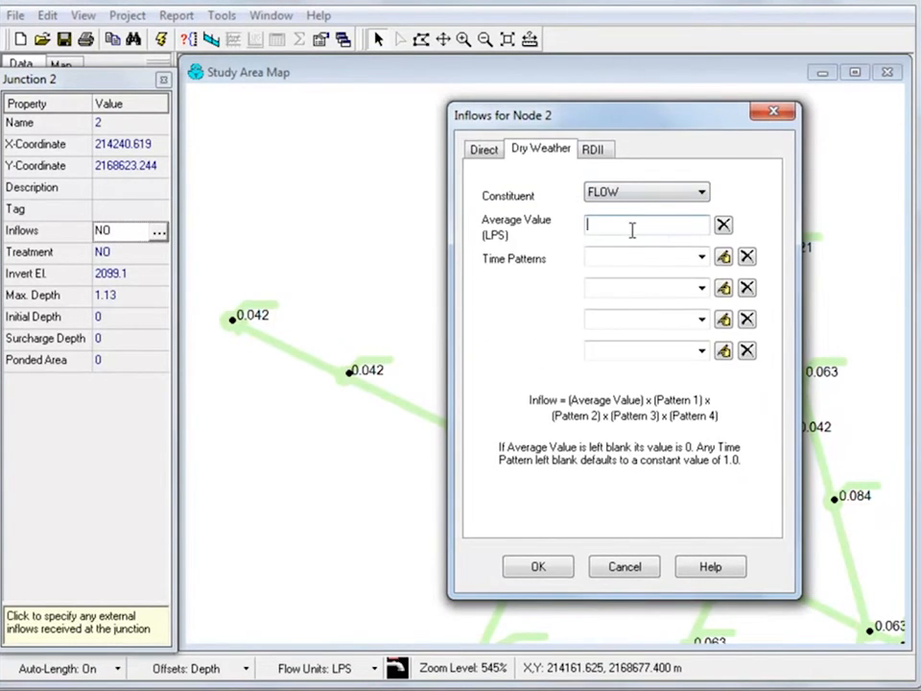
{"action": "left_click", "coordinate": [704, 258]}
{"action": "left_click", "coordinate": [672, 272]}
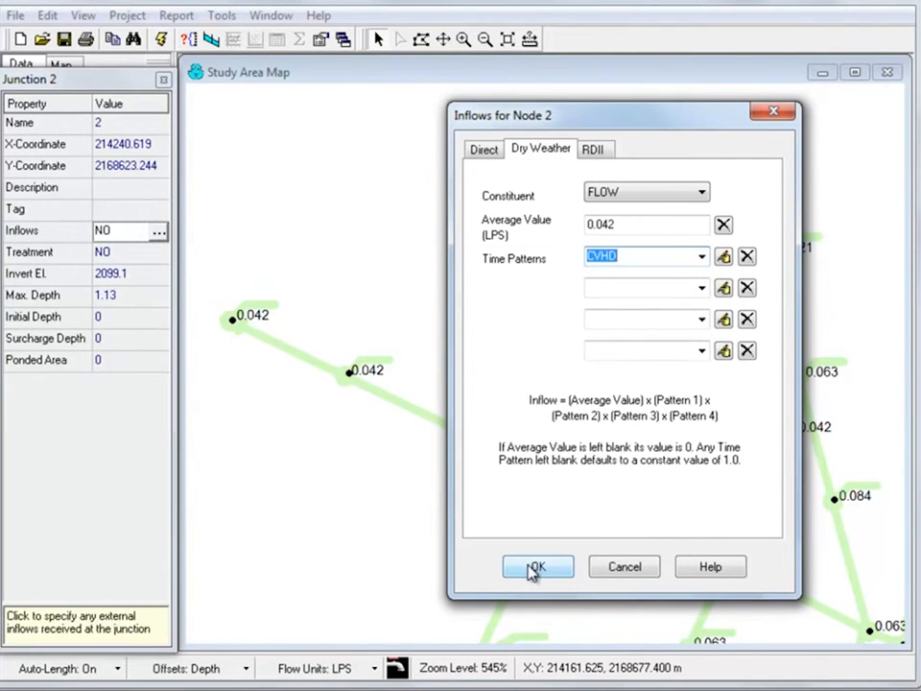
{"action": "left_click", "coordinate": [535, 568]}
Open the dry-weather inflow settings of Junction 3.
{"action": "left_click", "coordinate": [459, 426]}
{"action": "left_click", "coordinate": [159, 232]}
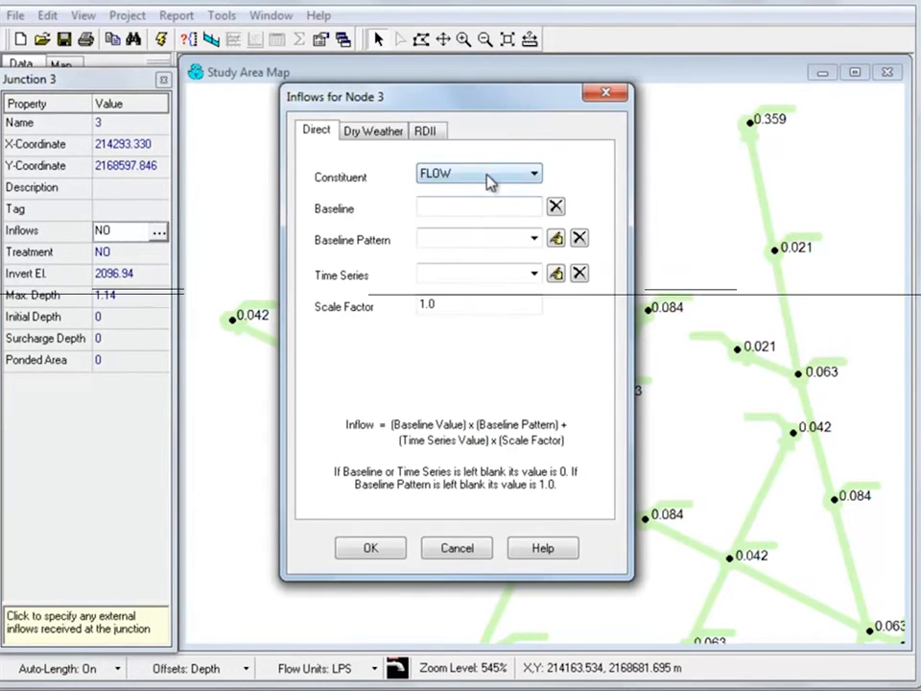
{"action": "left_click", "coordinate": [374, 132]}
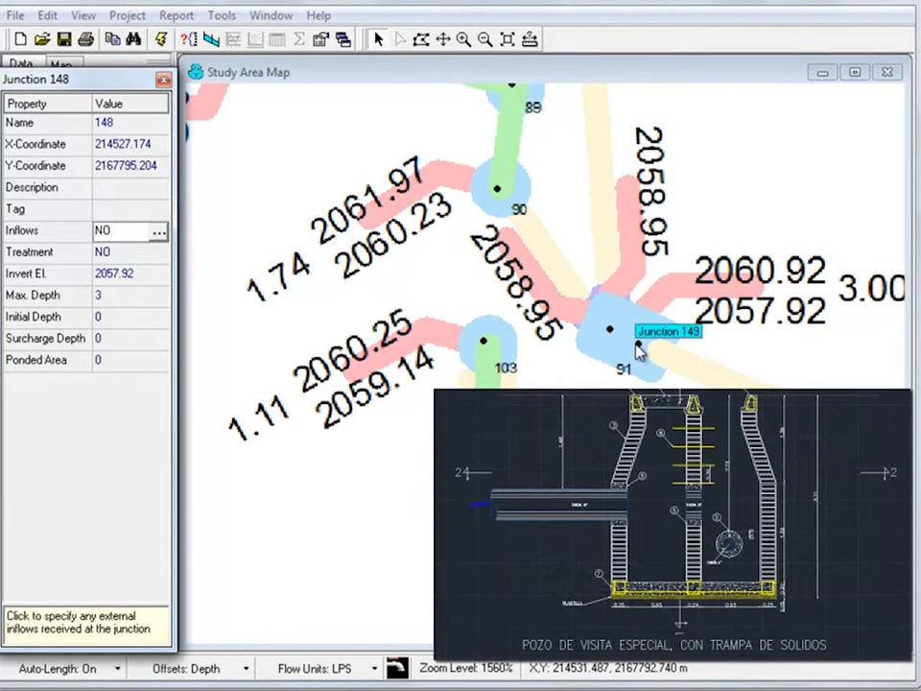
Check Junction 149 at the solids-trap manhole, and set Junction 185's maximum depth to 0.203 m and surcharge depth to 110 m.
{"action": "left_click", "coordinate": [638, 348]}
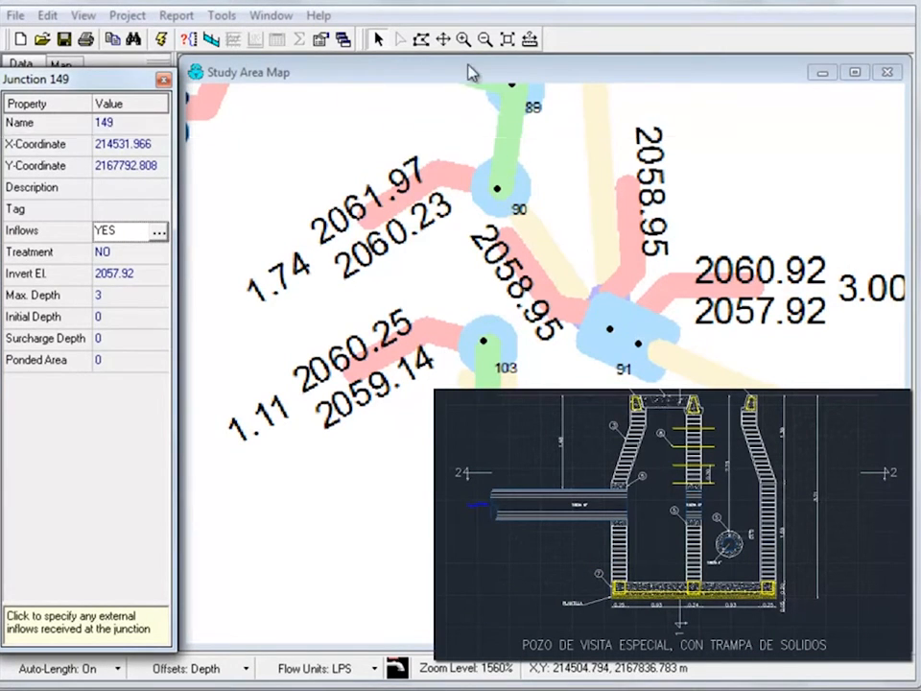
{"action": "left_click", "coordinate": [508, 39]}
{"action": "left_click", "coordinate": [463, 39]}
{"action": "left_click_drag", "start_coordinate": [660, 473], "coordinate": [718, 538]}
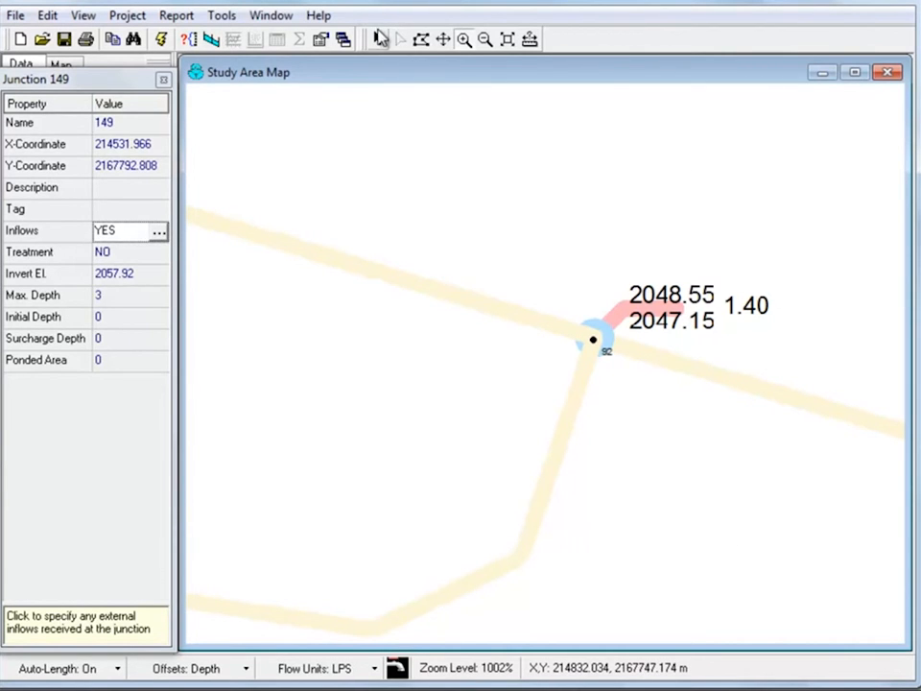
{"action": "left_click", "coordinate": [595, 343]}
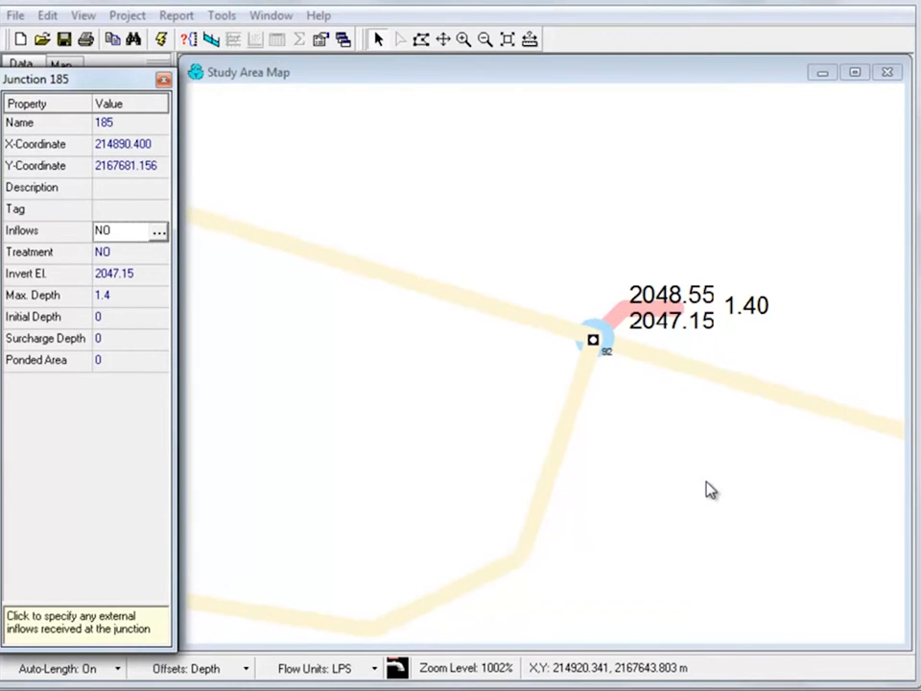
{"action": "left_click", "coordinate": [134, 296]}
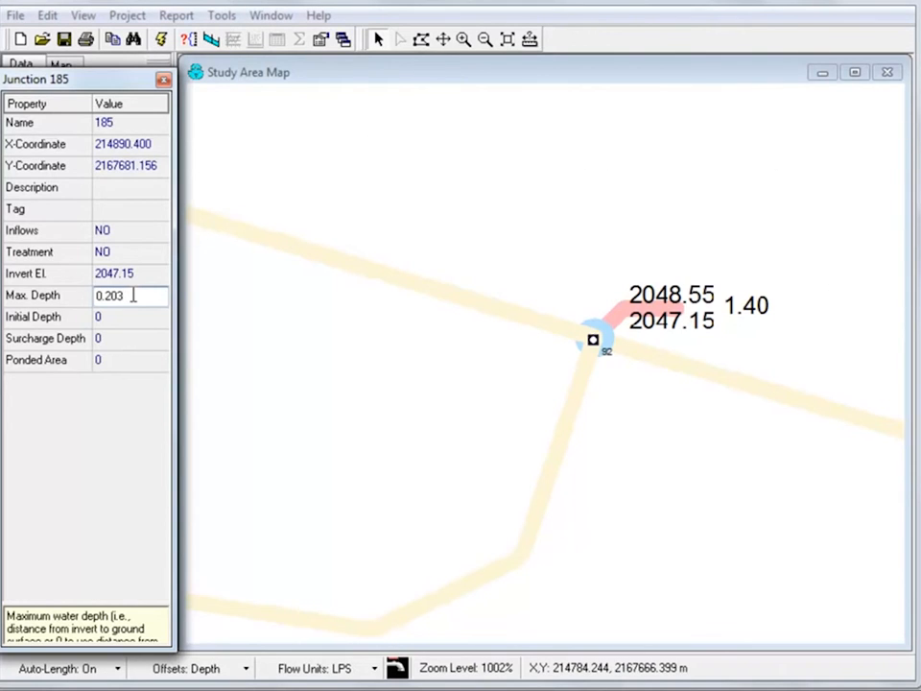
{"action": "left_click", "coordinate": [106, 340]}
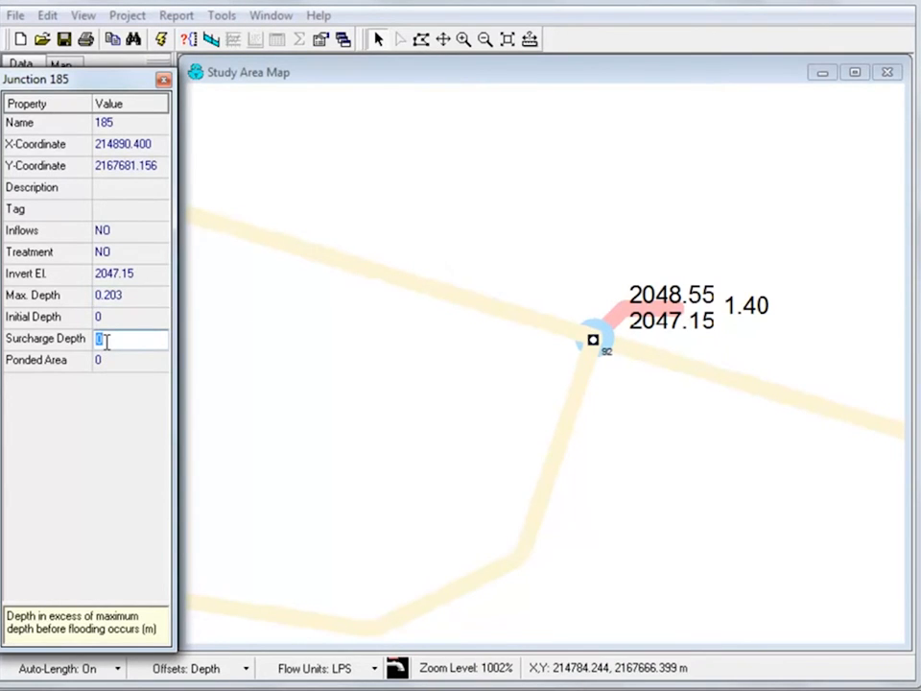
{"action": "type", "text": "11"}
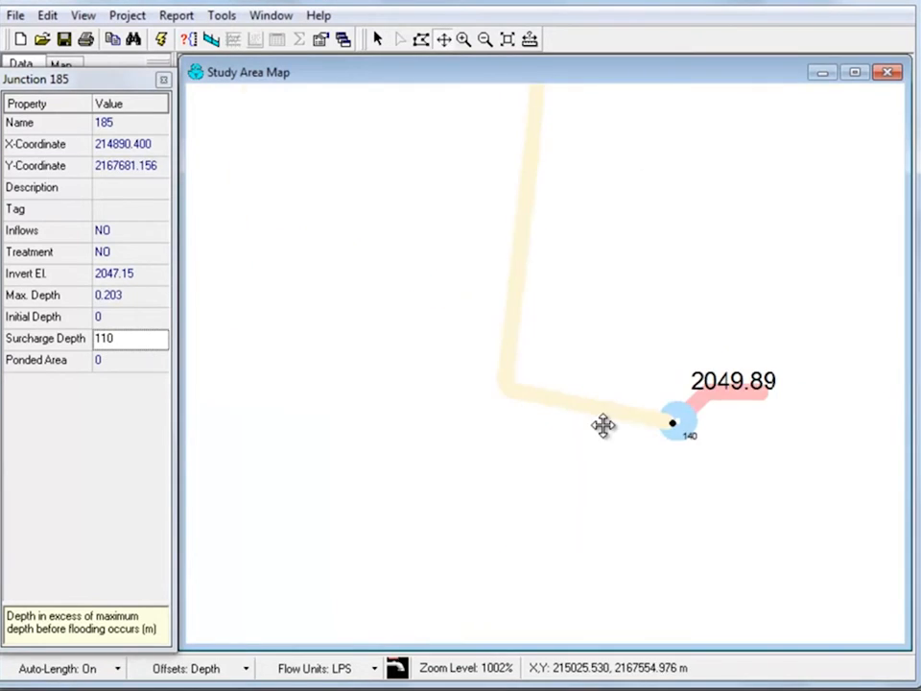
Place a storage unit just east of manhole 140 and set its invert elevation to 2049.89 m.
{"action": "left_click_drag", "start_coordinate": [603, 425], "coordinate": [323, 345]}
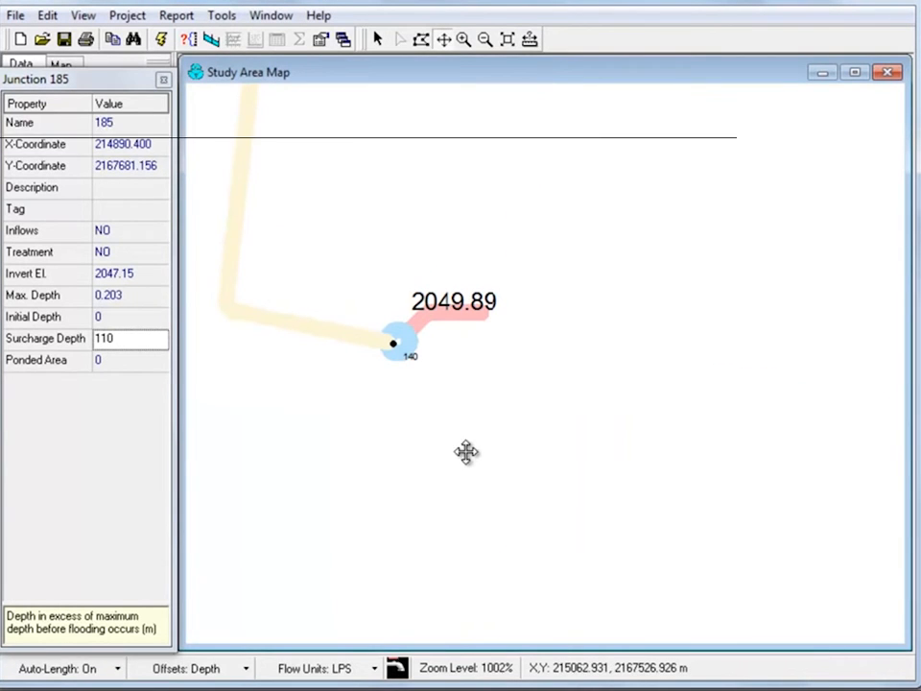
{"action": "left_click", "coordinate": [164, 81]}
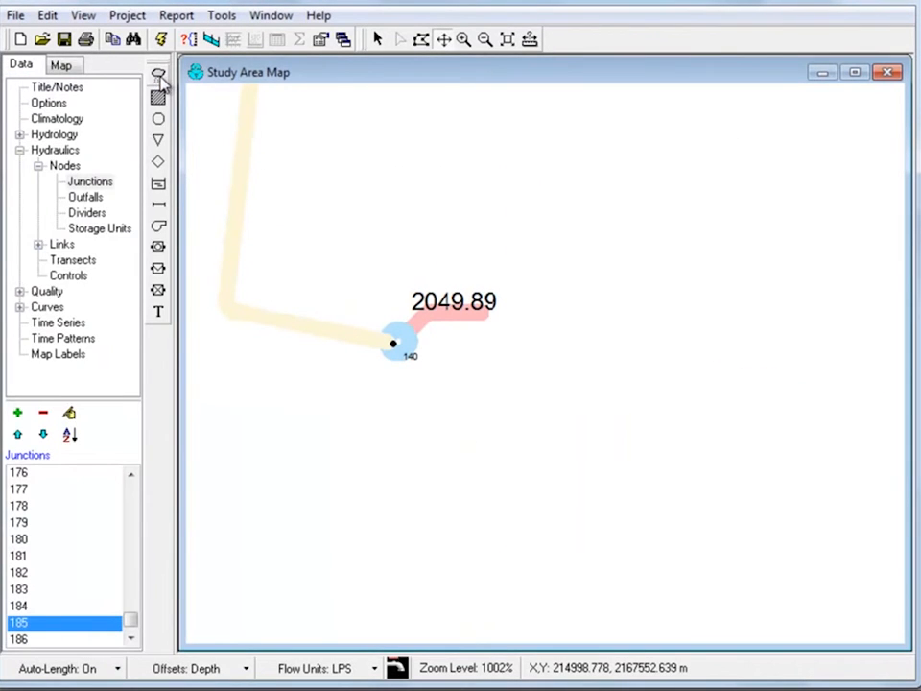
{"action": "left_click", "coordinate": [161, 186]}
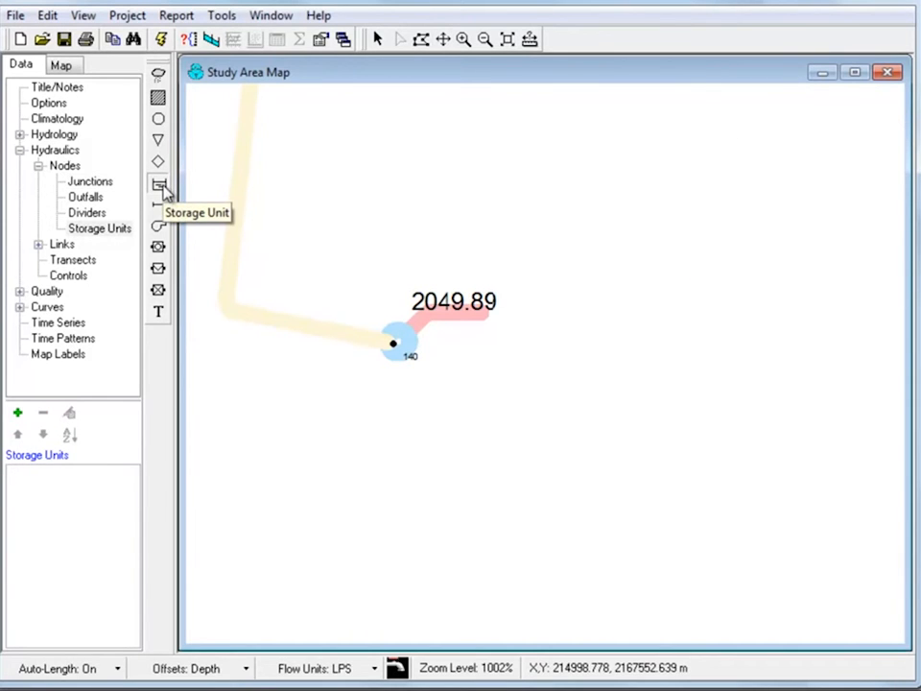
{"action": "left_click", "coordinate": [462, 357]}
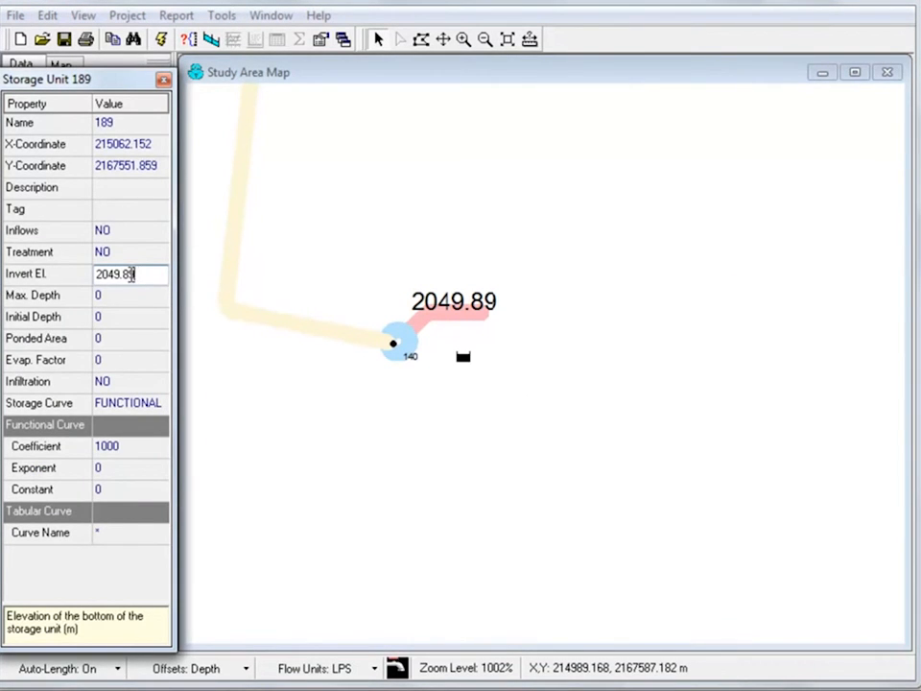
Set the storage unit's maximum depth to 2 m and its initial depth to 1 m.
{"action": "left_click", "coordinate": [123, 297]}
{"action": "type", "text": "2"}
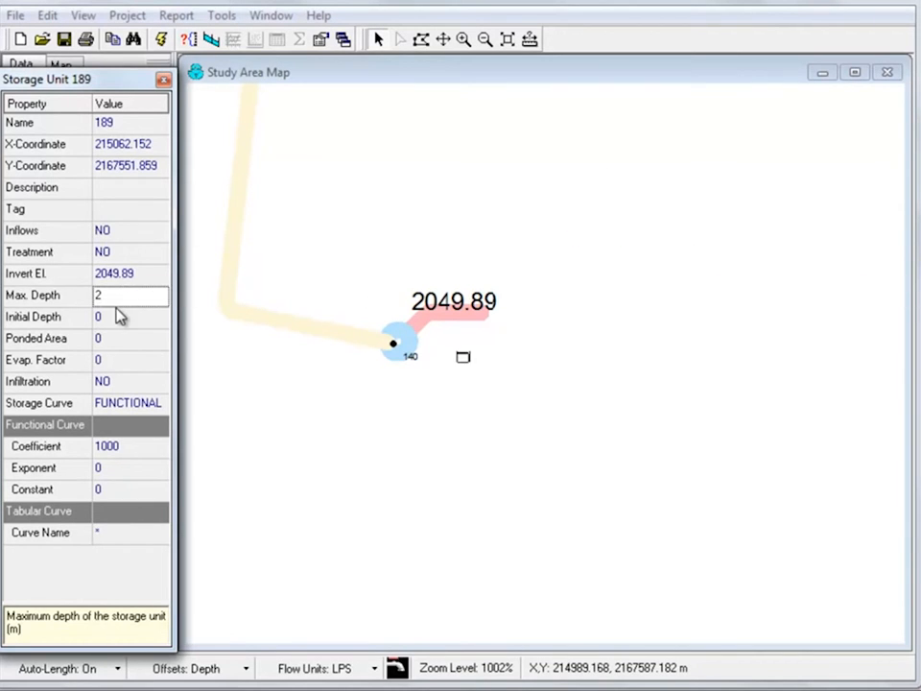
{"action": "left_click", "coordinate": [112, 318]}
{"action": "type", "text": "1"}
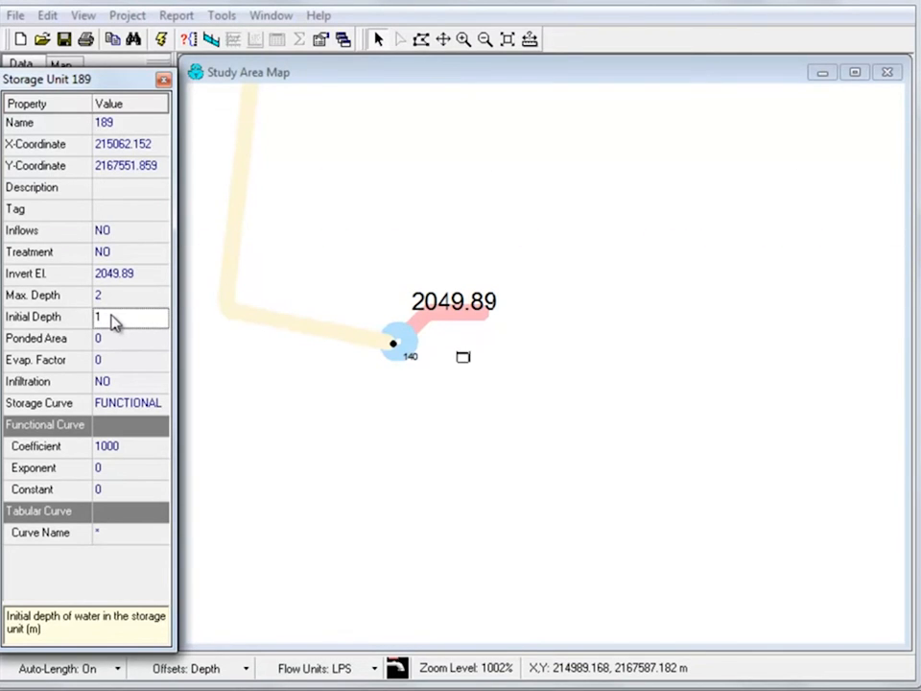
Switch the storage unit's storage curve to TABULAR and open the editor for its depth-area curve.
{"action": "left_click", "coordinate": [96, 403]}
{"action": "left_click", "coordinate": [160, 404]}
{"action": "left_click", "coordinate": [128, 432]}
{"action": "double_click", "coordinate": [127, 534]}
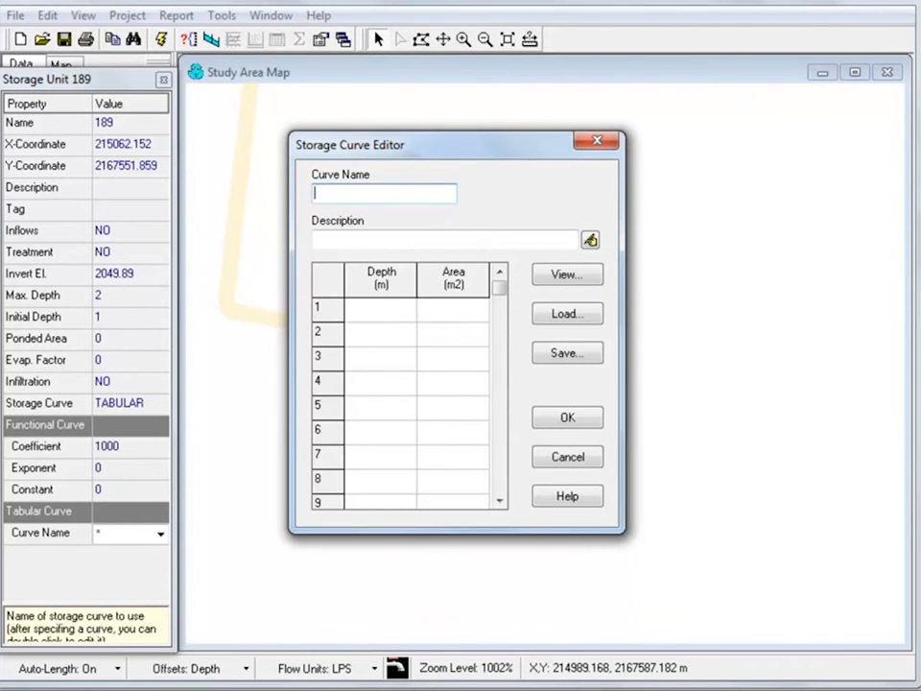
Define the storage curve with an area of 35 m2 at depths 0 and 2 m, and preview its plot.
{"action": "left_click", "coordinate": [395, 316]}
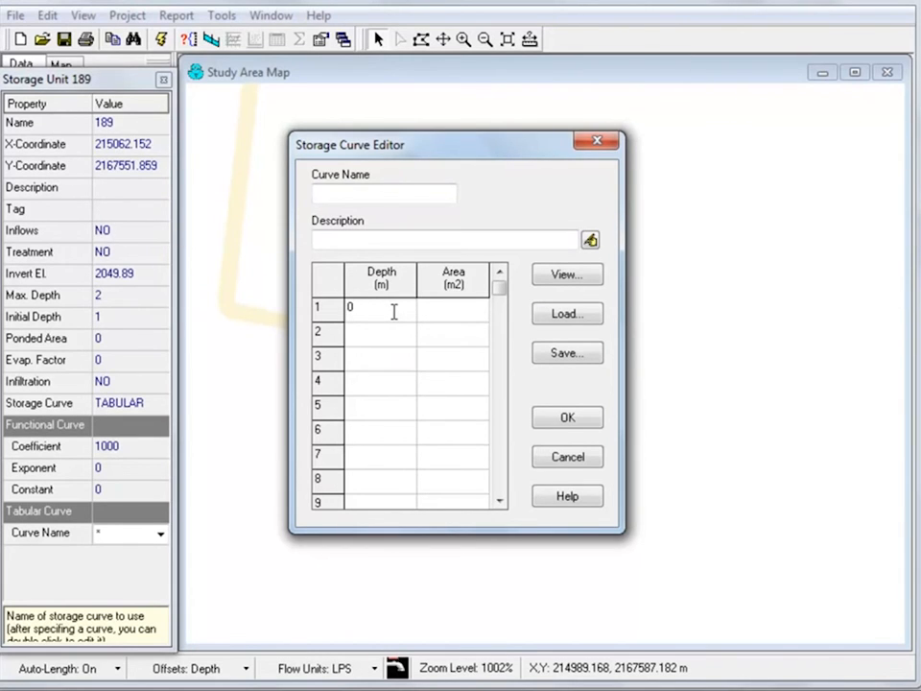
{"action": "left_click", "coordinate": [461, 315]}
{"action": "type", "text": "35"}
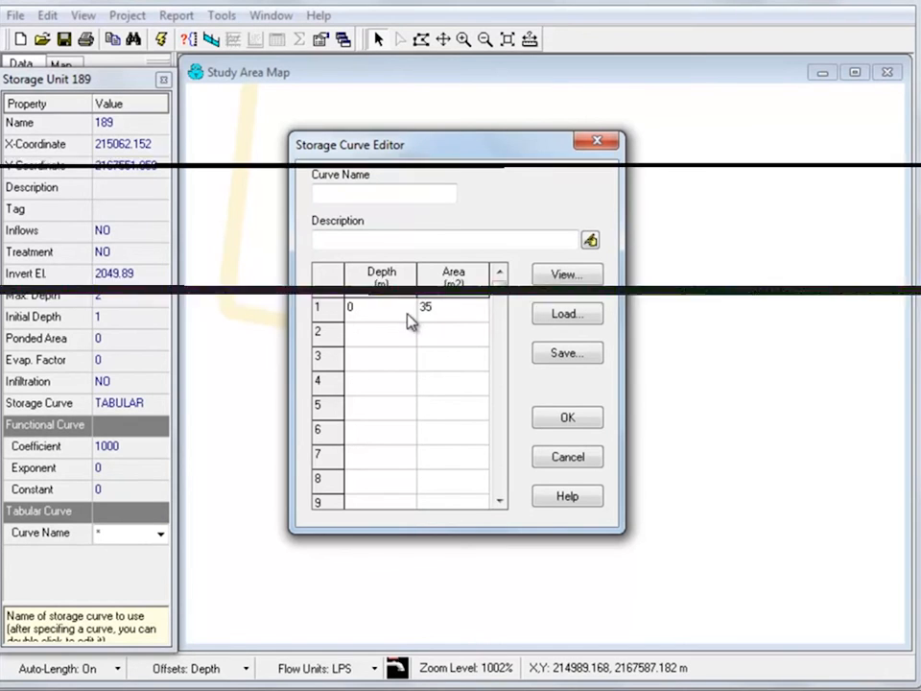
{"action": "left_click", "coordinate": [380, 331]}
{"action": "type", "text": "2"}
{"action": "left_click", "coordinate": [434, 336]}
{"action": "type", "text": "35"}
{"action": "key", "text": "Return"}
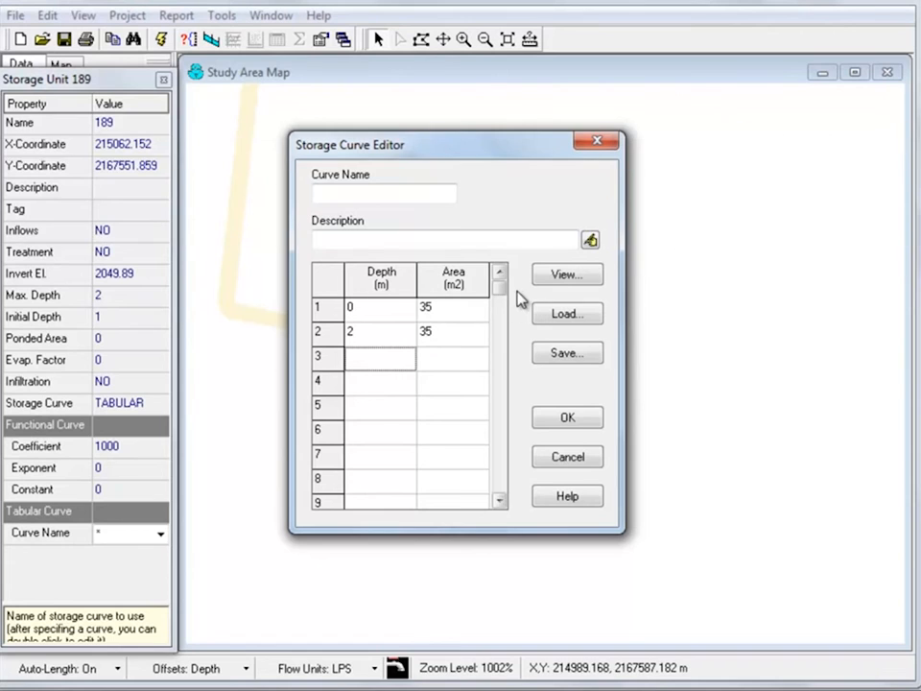
{"action": "left_click", "coordinate": [565, 280]}
{"action": "left_click", "coordinate": [636, 175]}
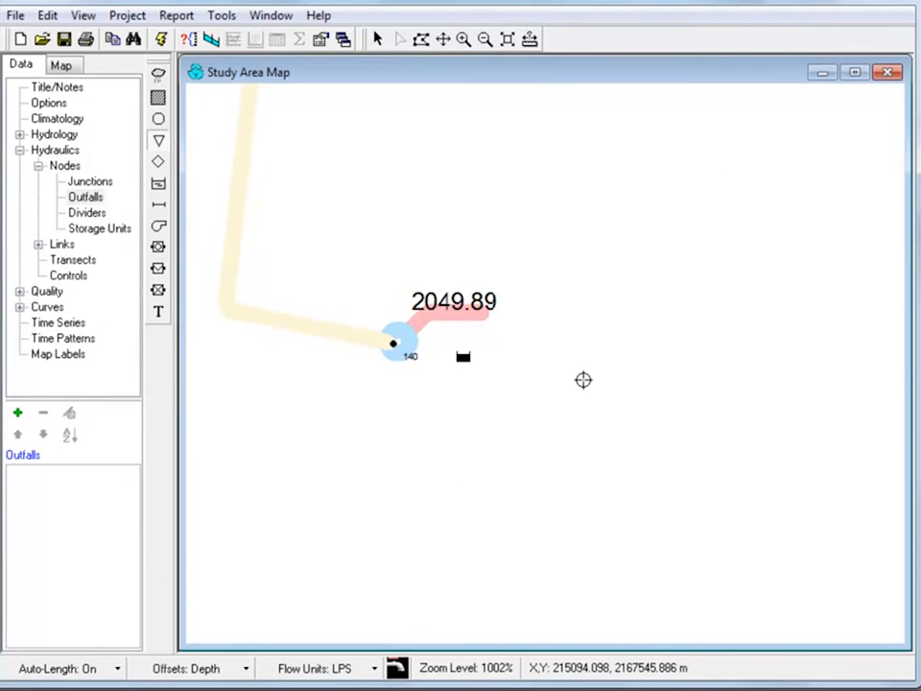
Place an outfall on the map to the east of the storage unit.
{"action": "left_click", "coordinate": [583, 379]}
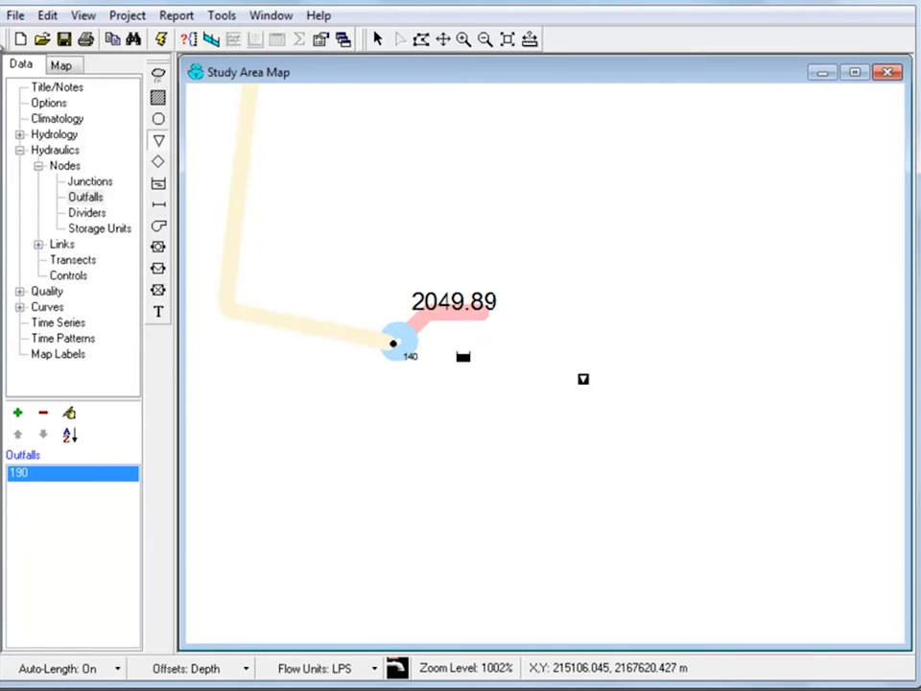
Save the project in the Modelo folder as the input file "Red en estudio".
{"action": "left_click", "coordinate": [16, 17]}
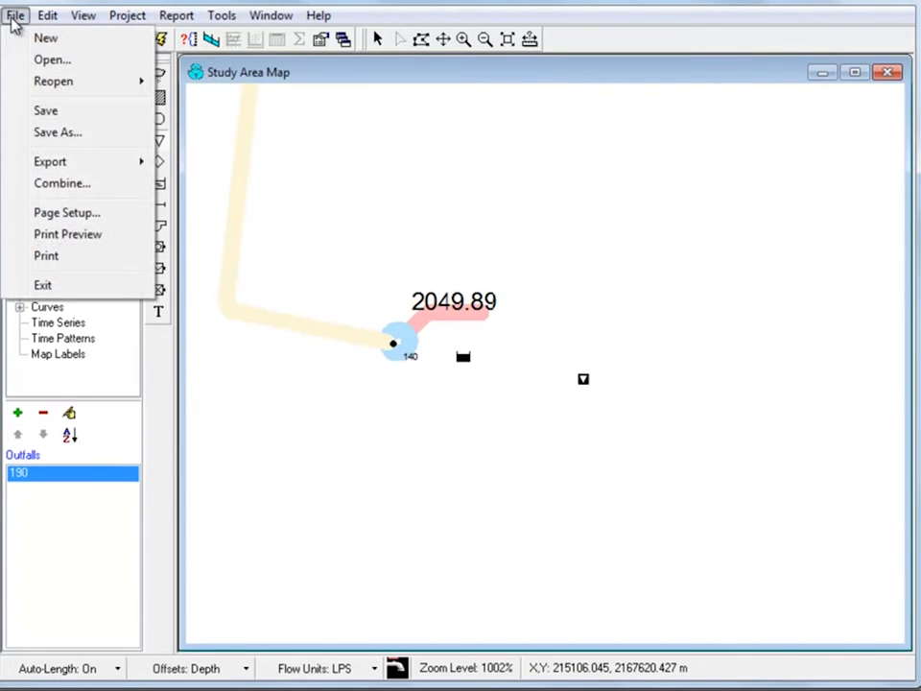
{"action": "left_click", "coordinate": [57, 132]}
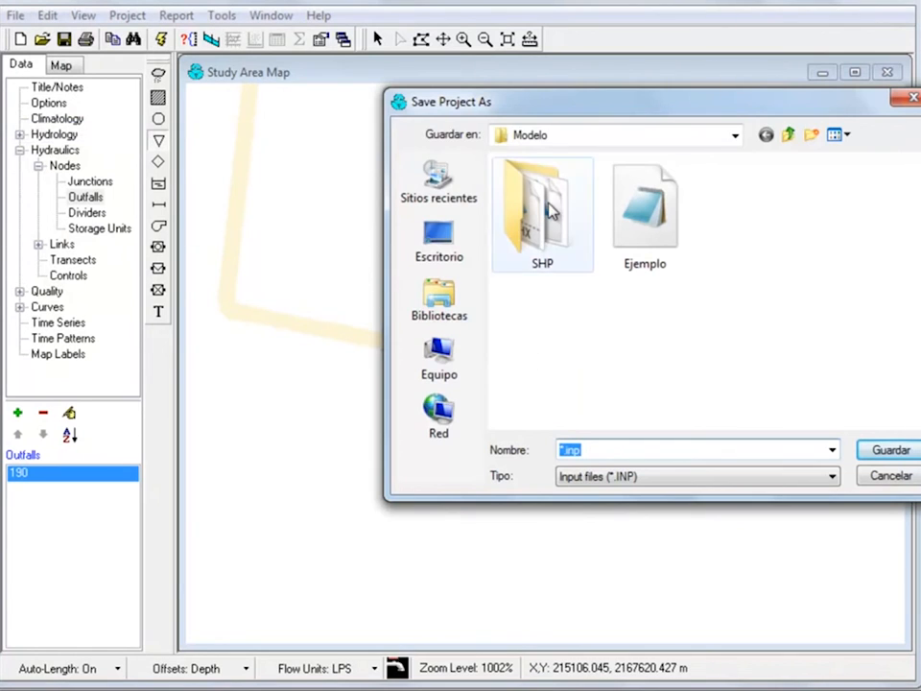
{"action": "left_click", "coordinate": [736, 135]}
{"action": "left_click", "coordinate": [736, 135]}
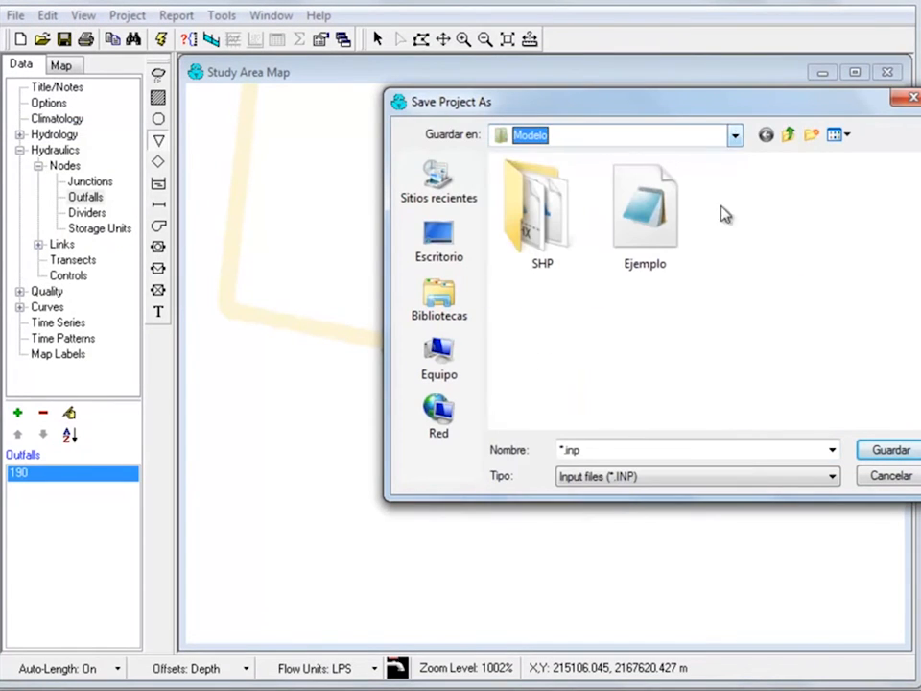
{"action": "left_click", "coordinate": [612, 450]}
{"action": "type", "text": "Red en estudio"}
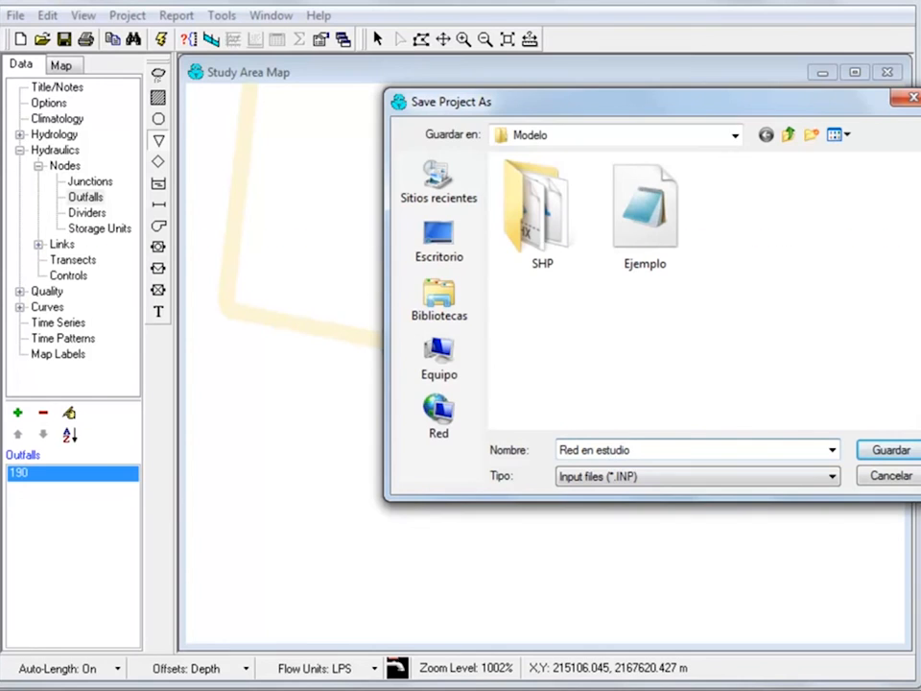
{"action": "left_click", "coordinate": [907, 451]}
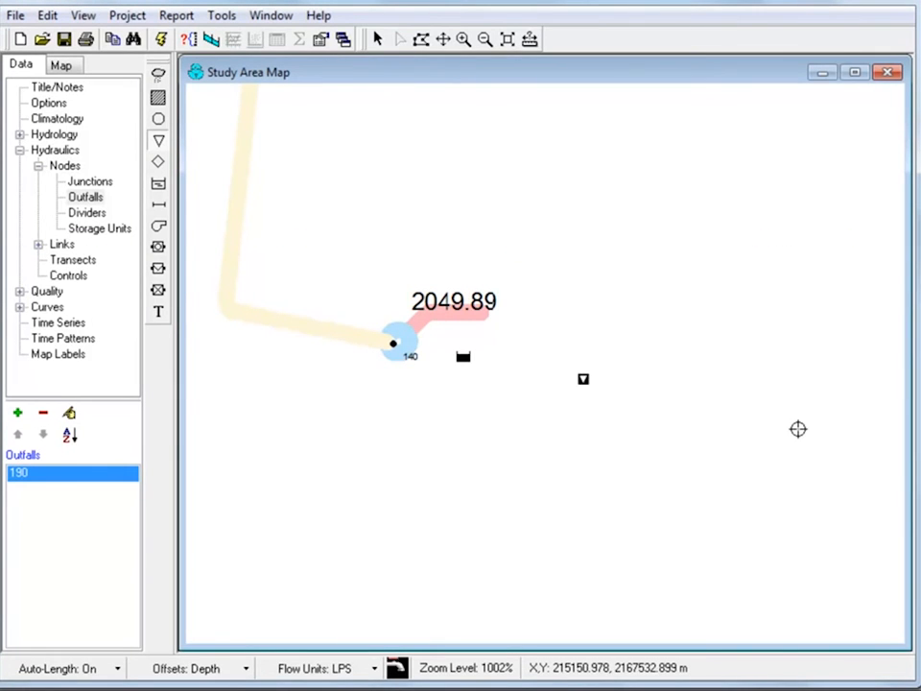